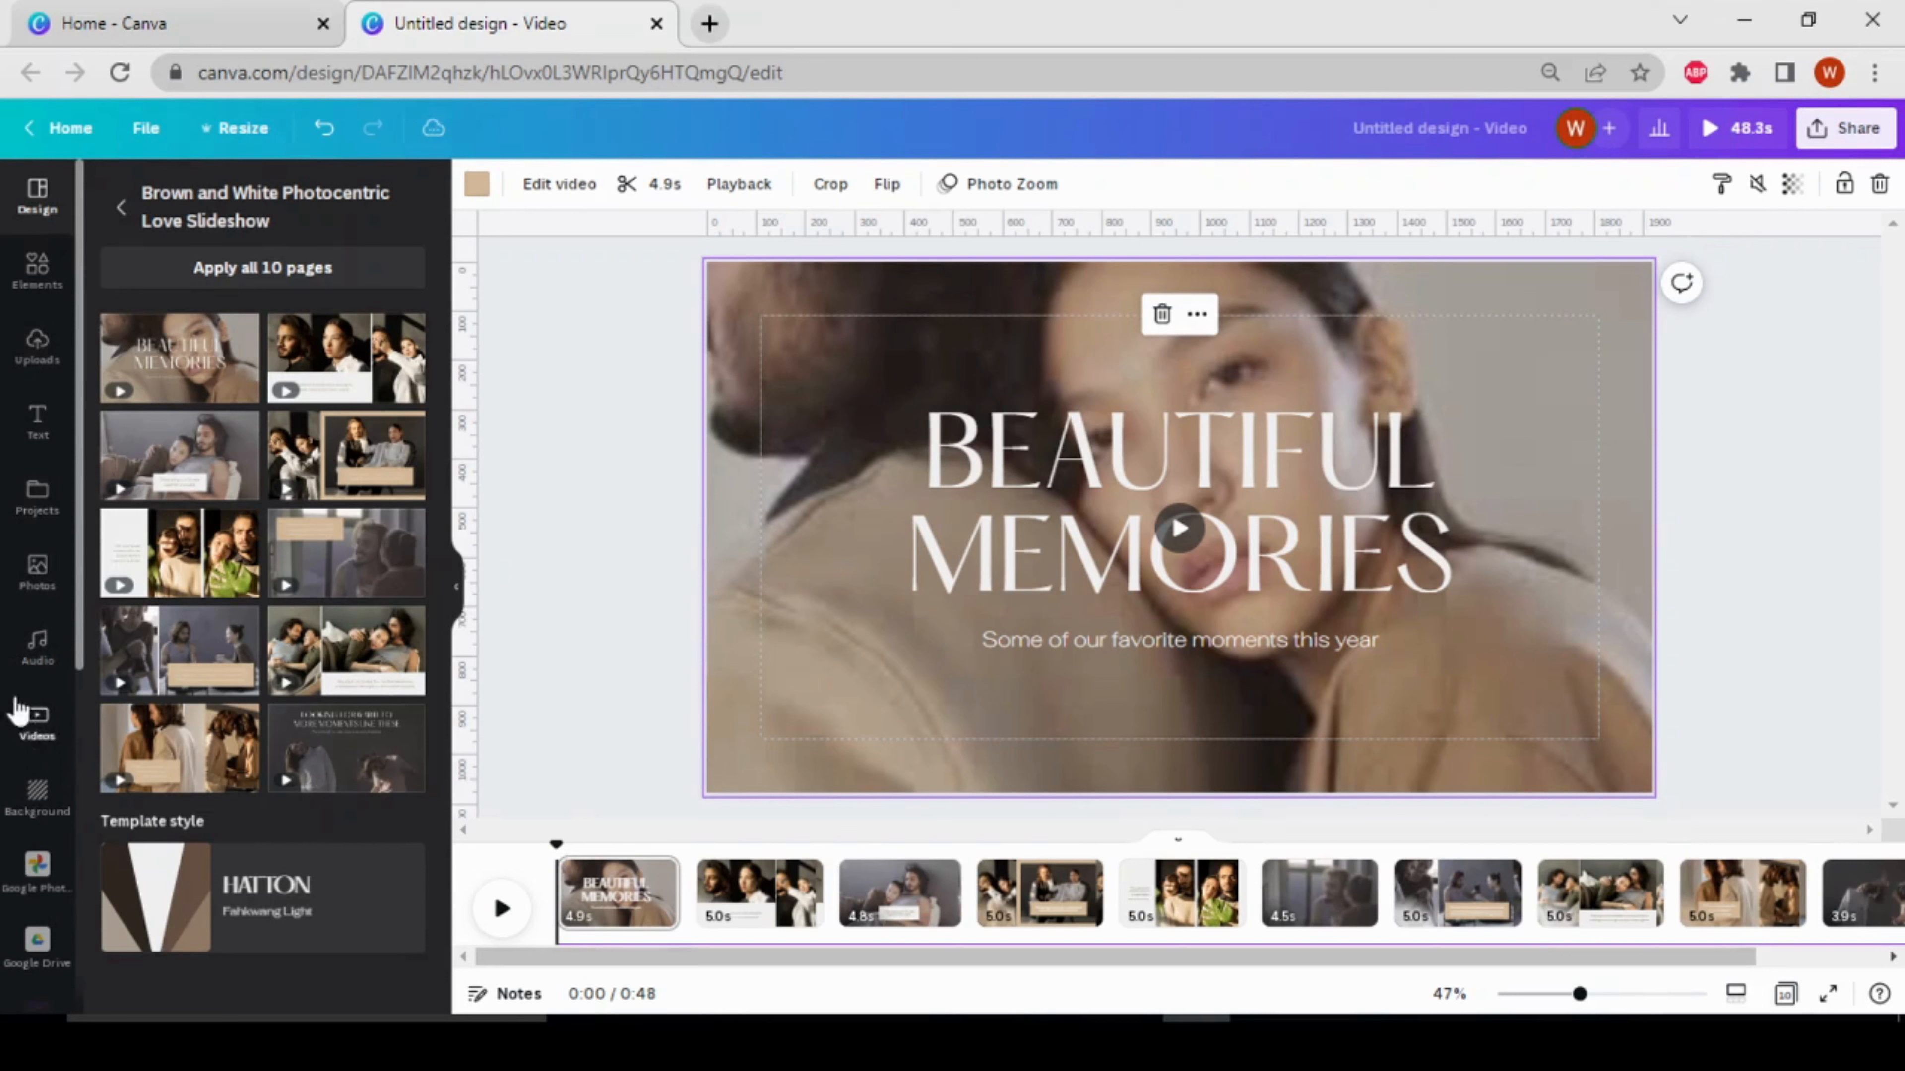
# Search the stock video library for "couple"
pyautogui.click(37, 721)
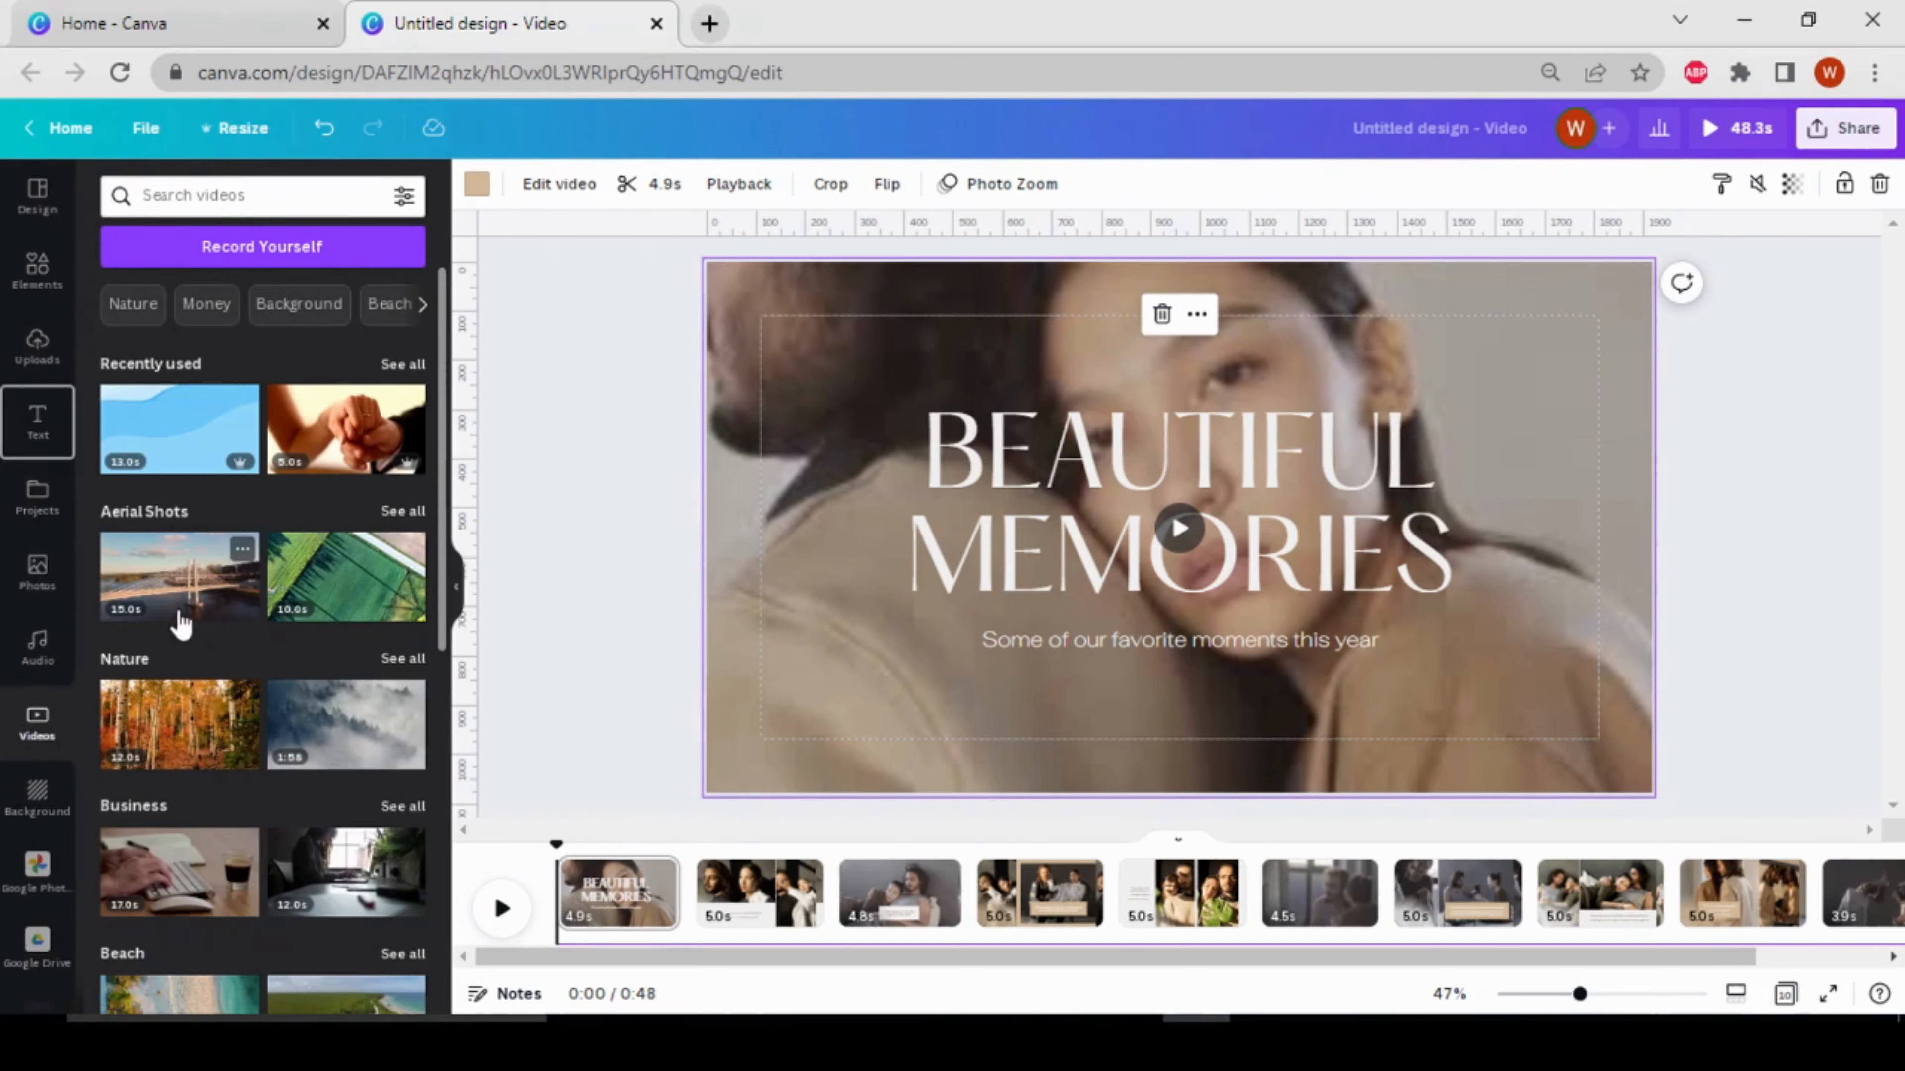
pyautogui.press('Up')
pyautogui.press('Up')
pyautogui.press('Up')
pyautogui.press('Up')
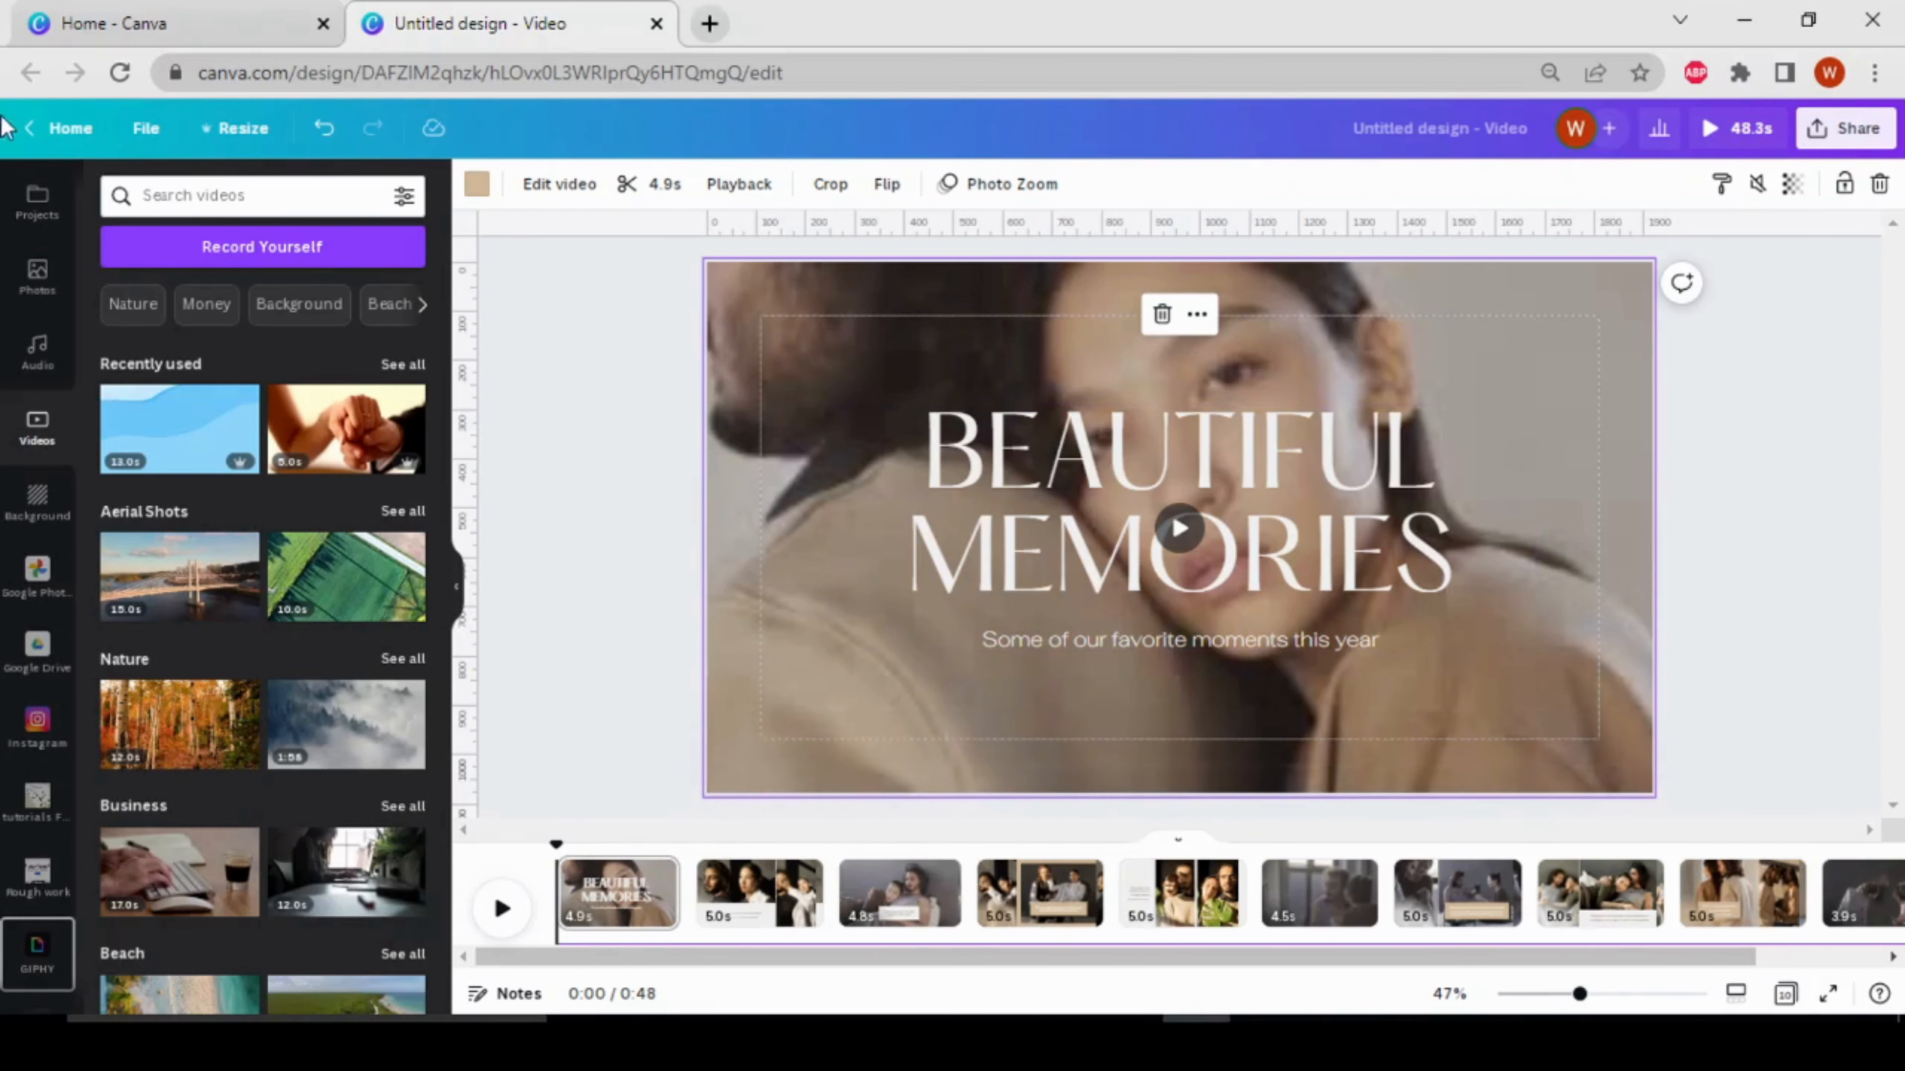
pyautogui.click(216, 199)
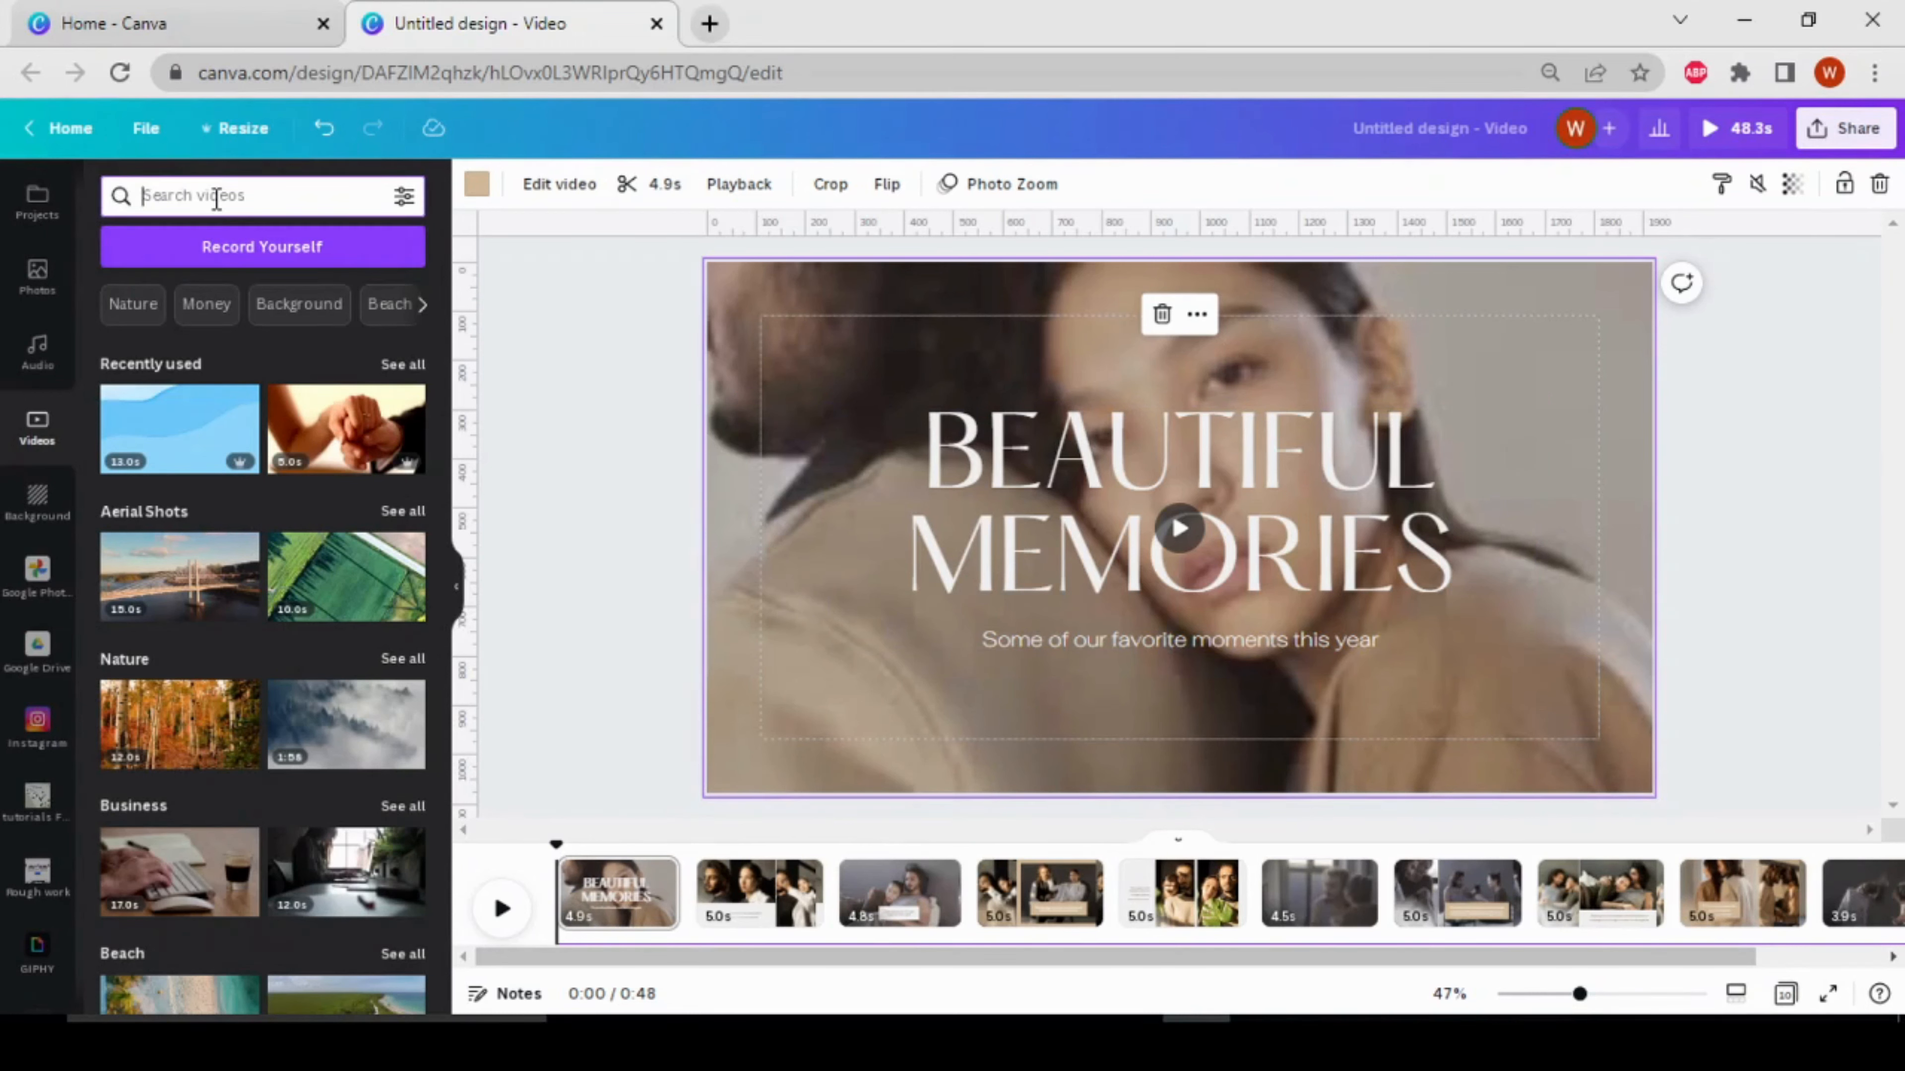
pyautogui.write('coup')
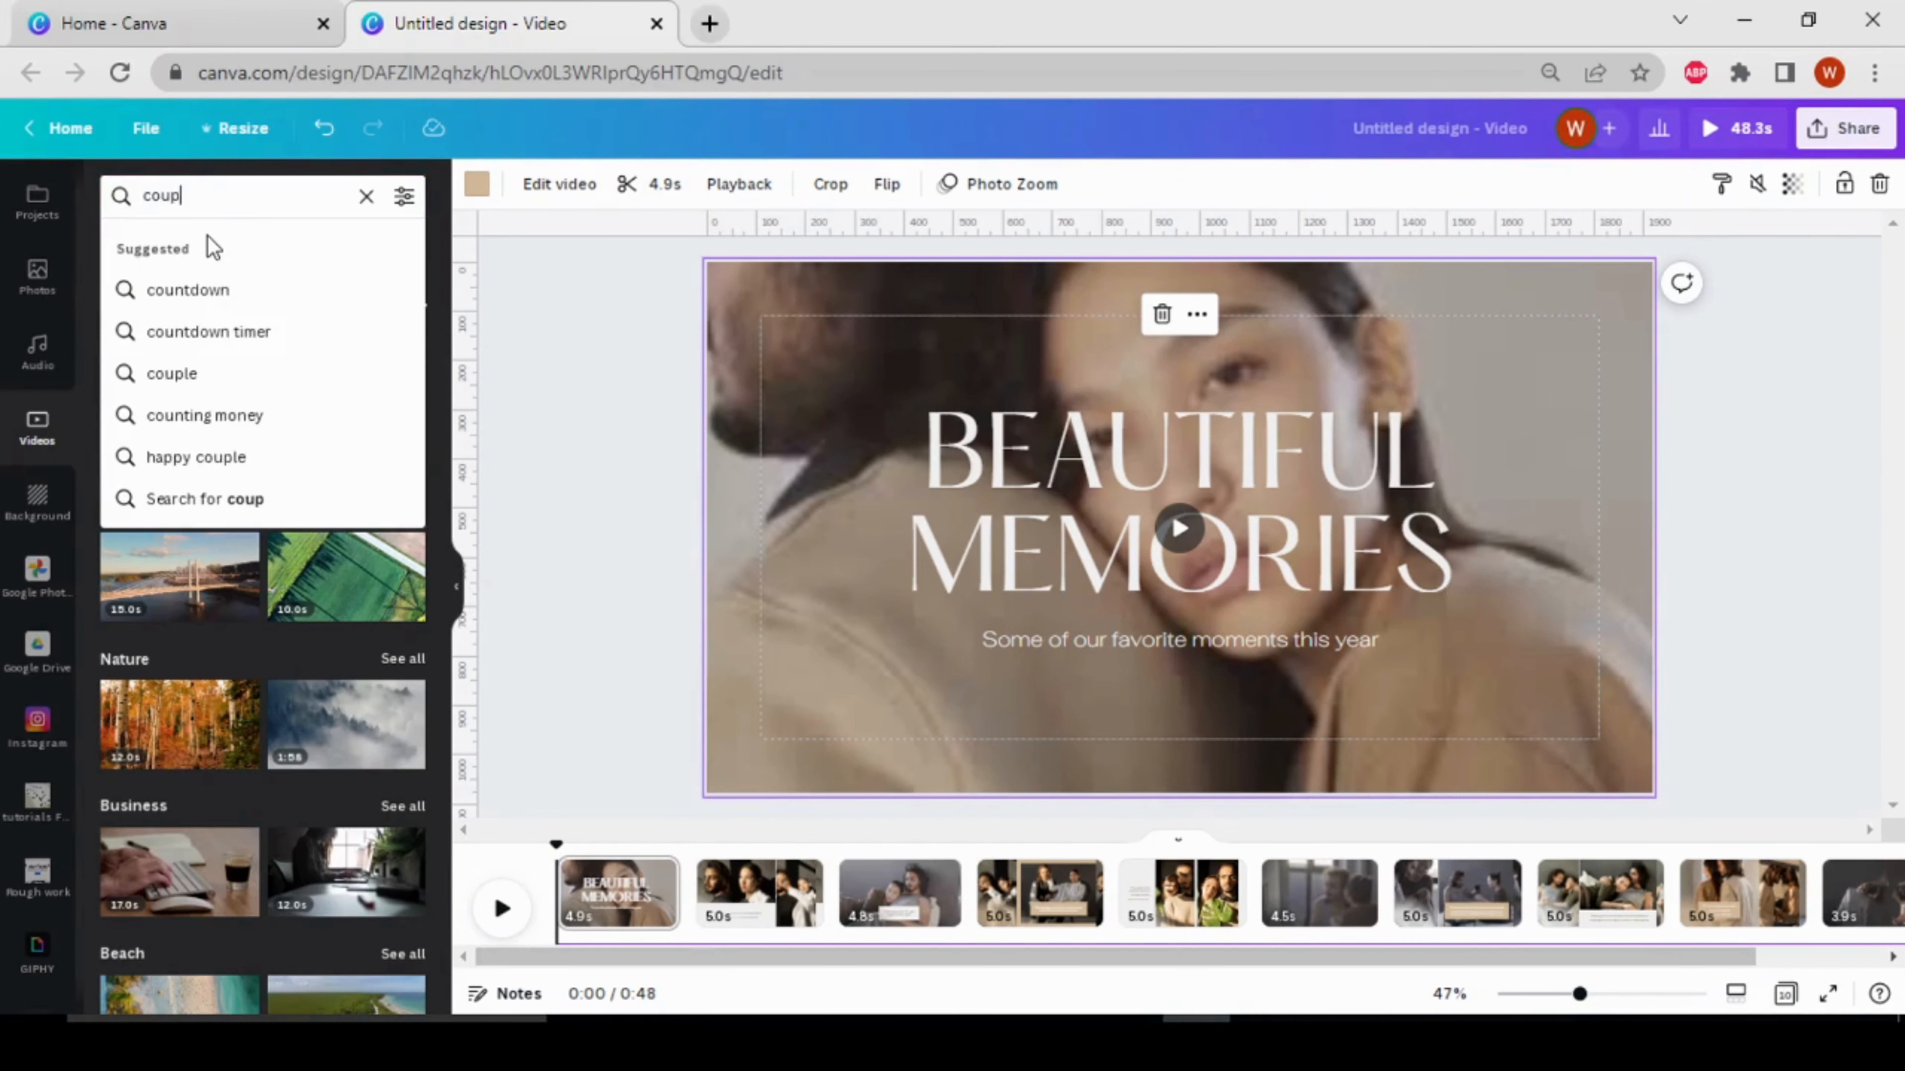
pyautogui.write('le')
pyautogui.press('Return')
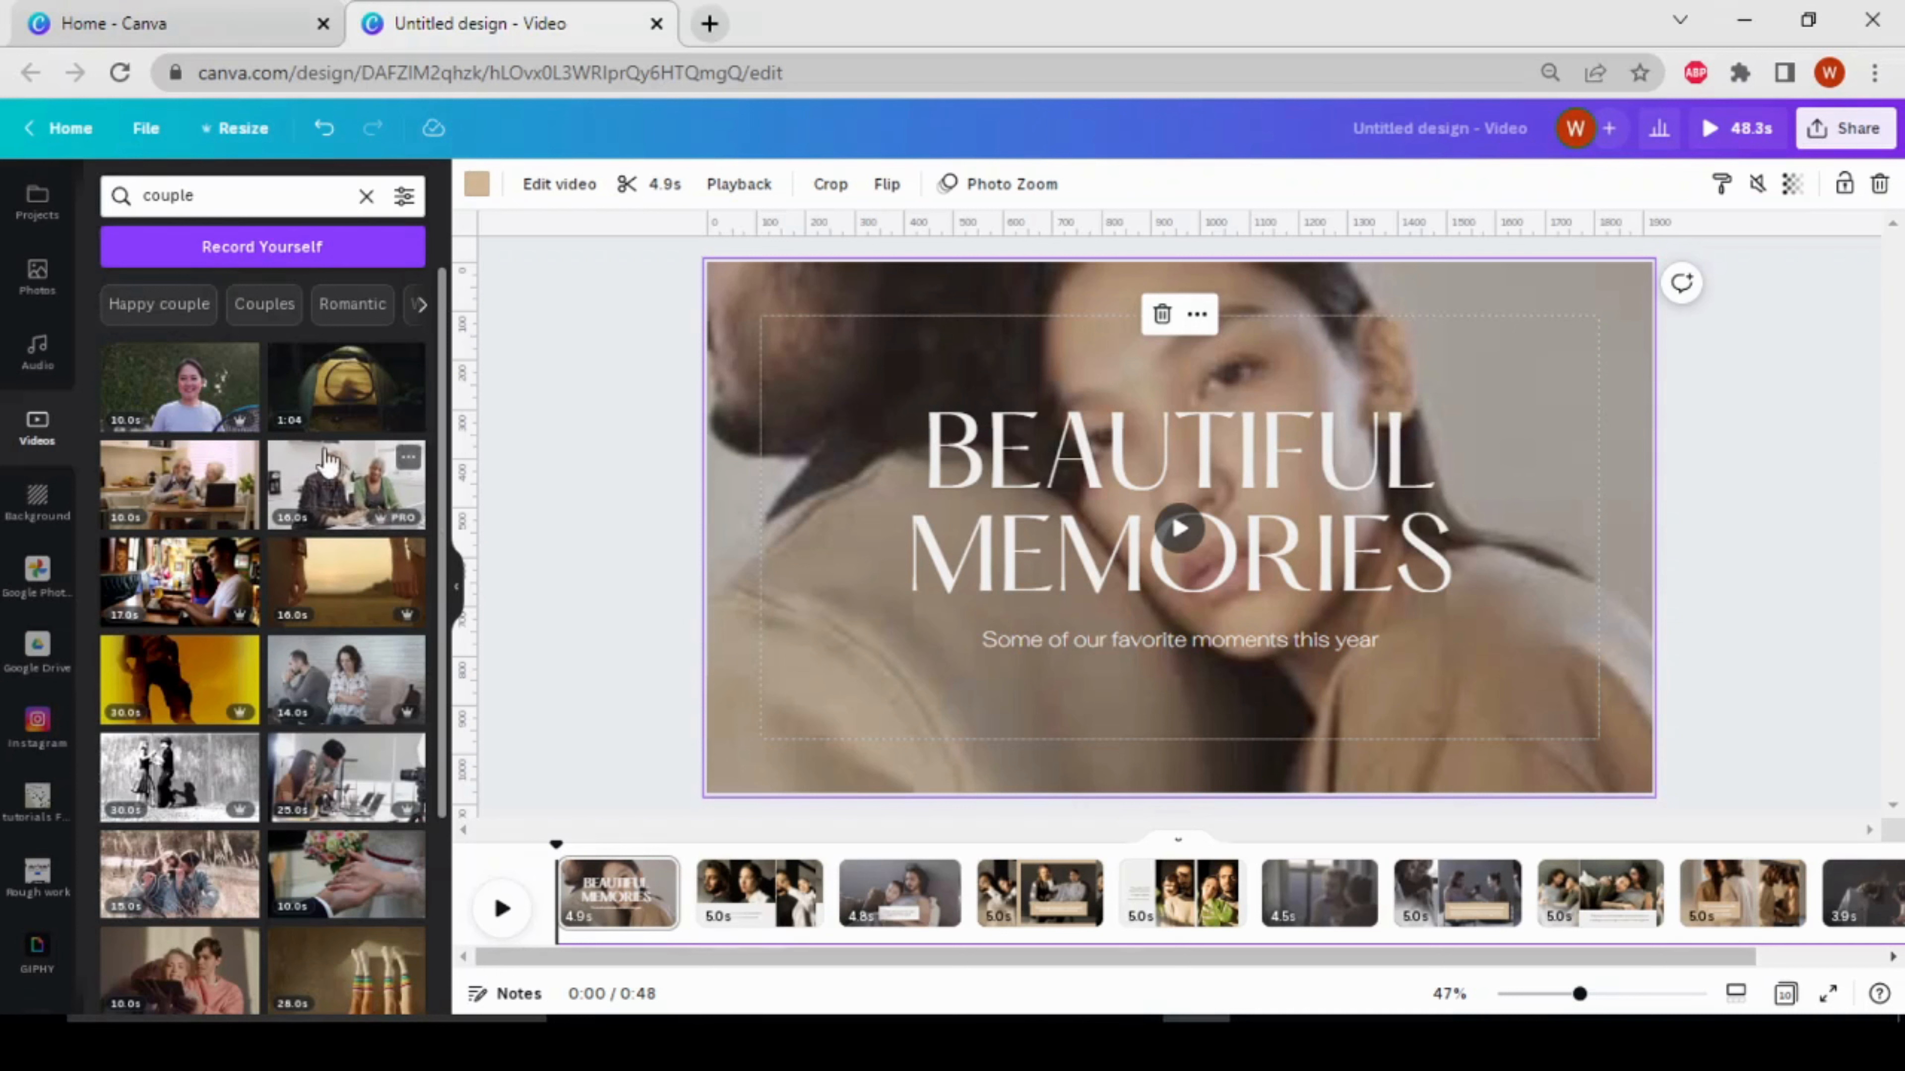
# Filter the couple video results by the Free price option, then extend the filter to include Pro as well
pyautogui.click(404, 198)
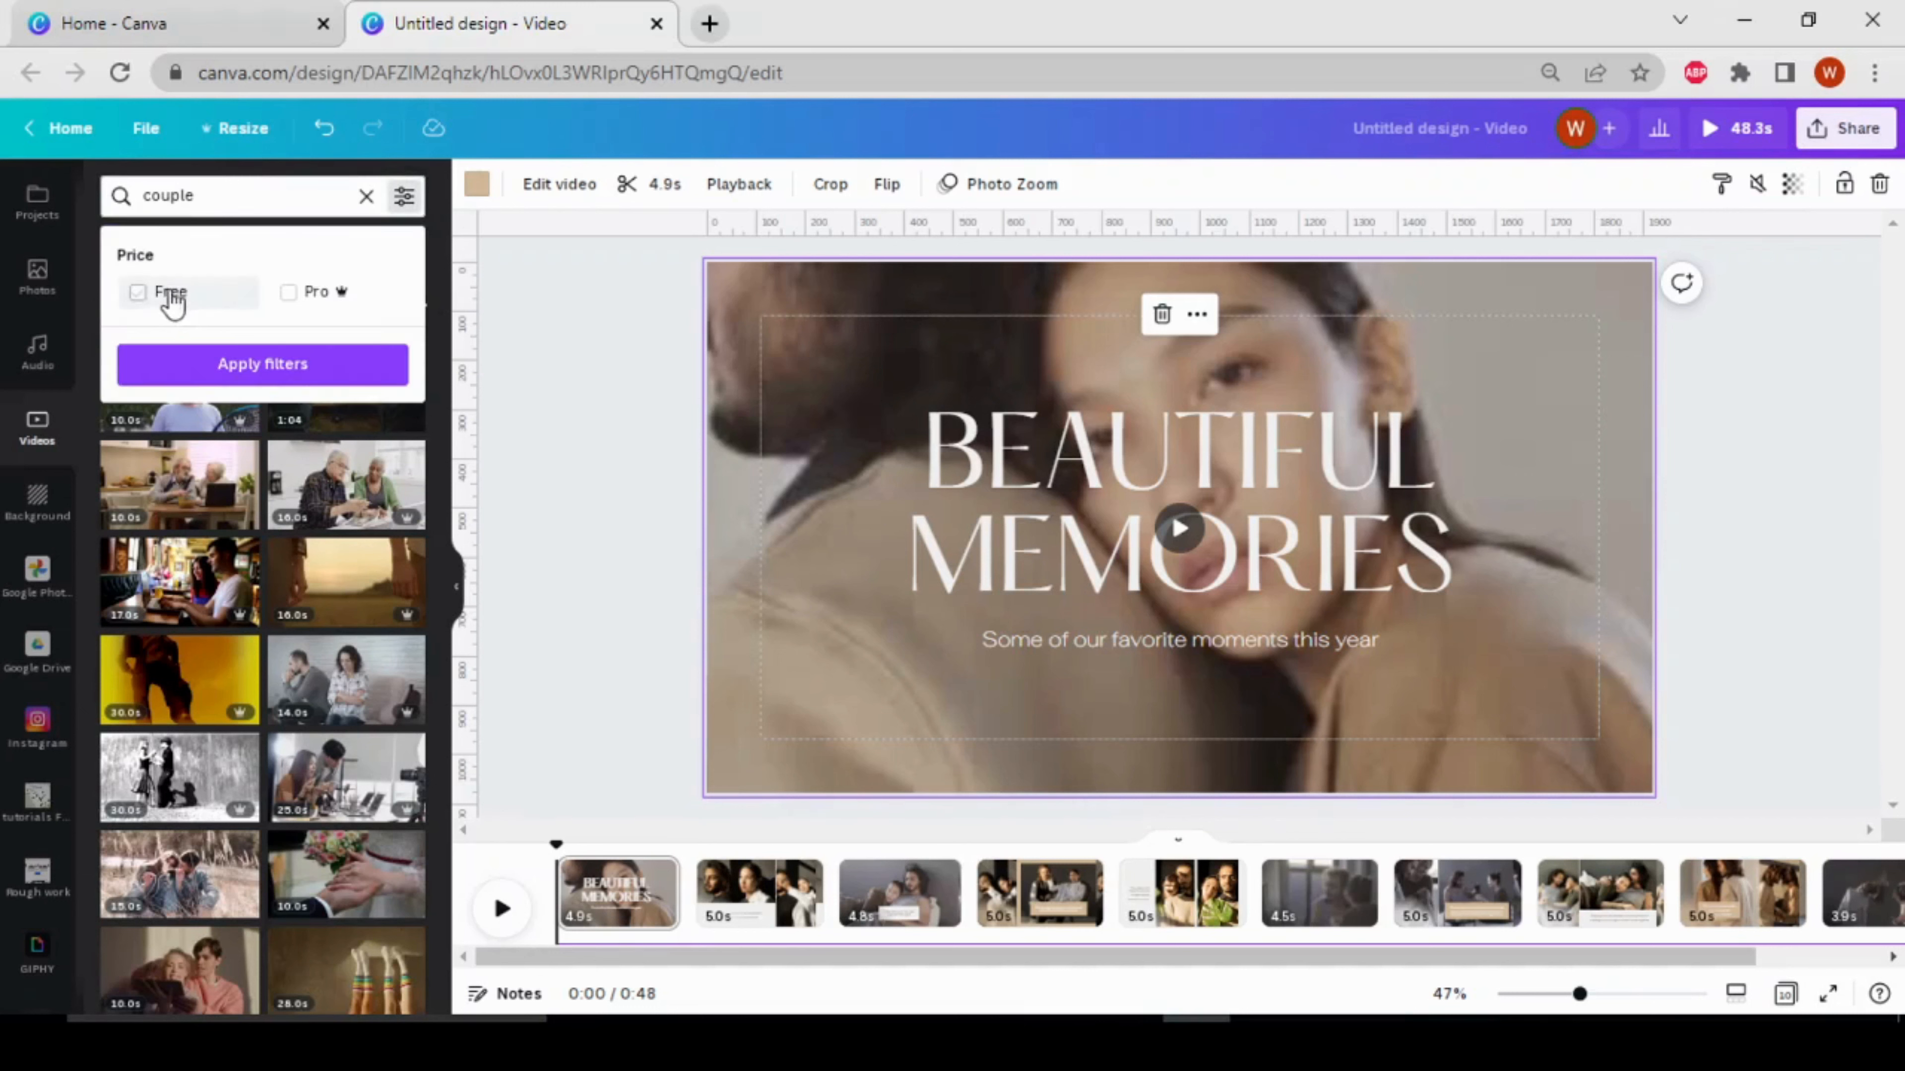
pyautogui.click(137, 292)
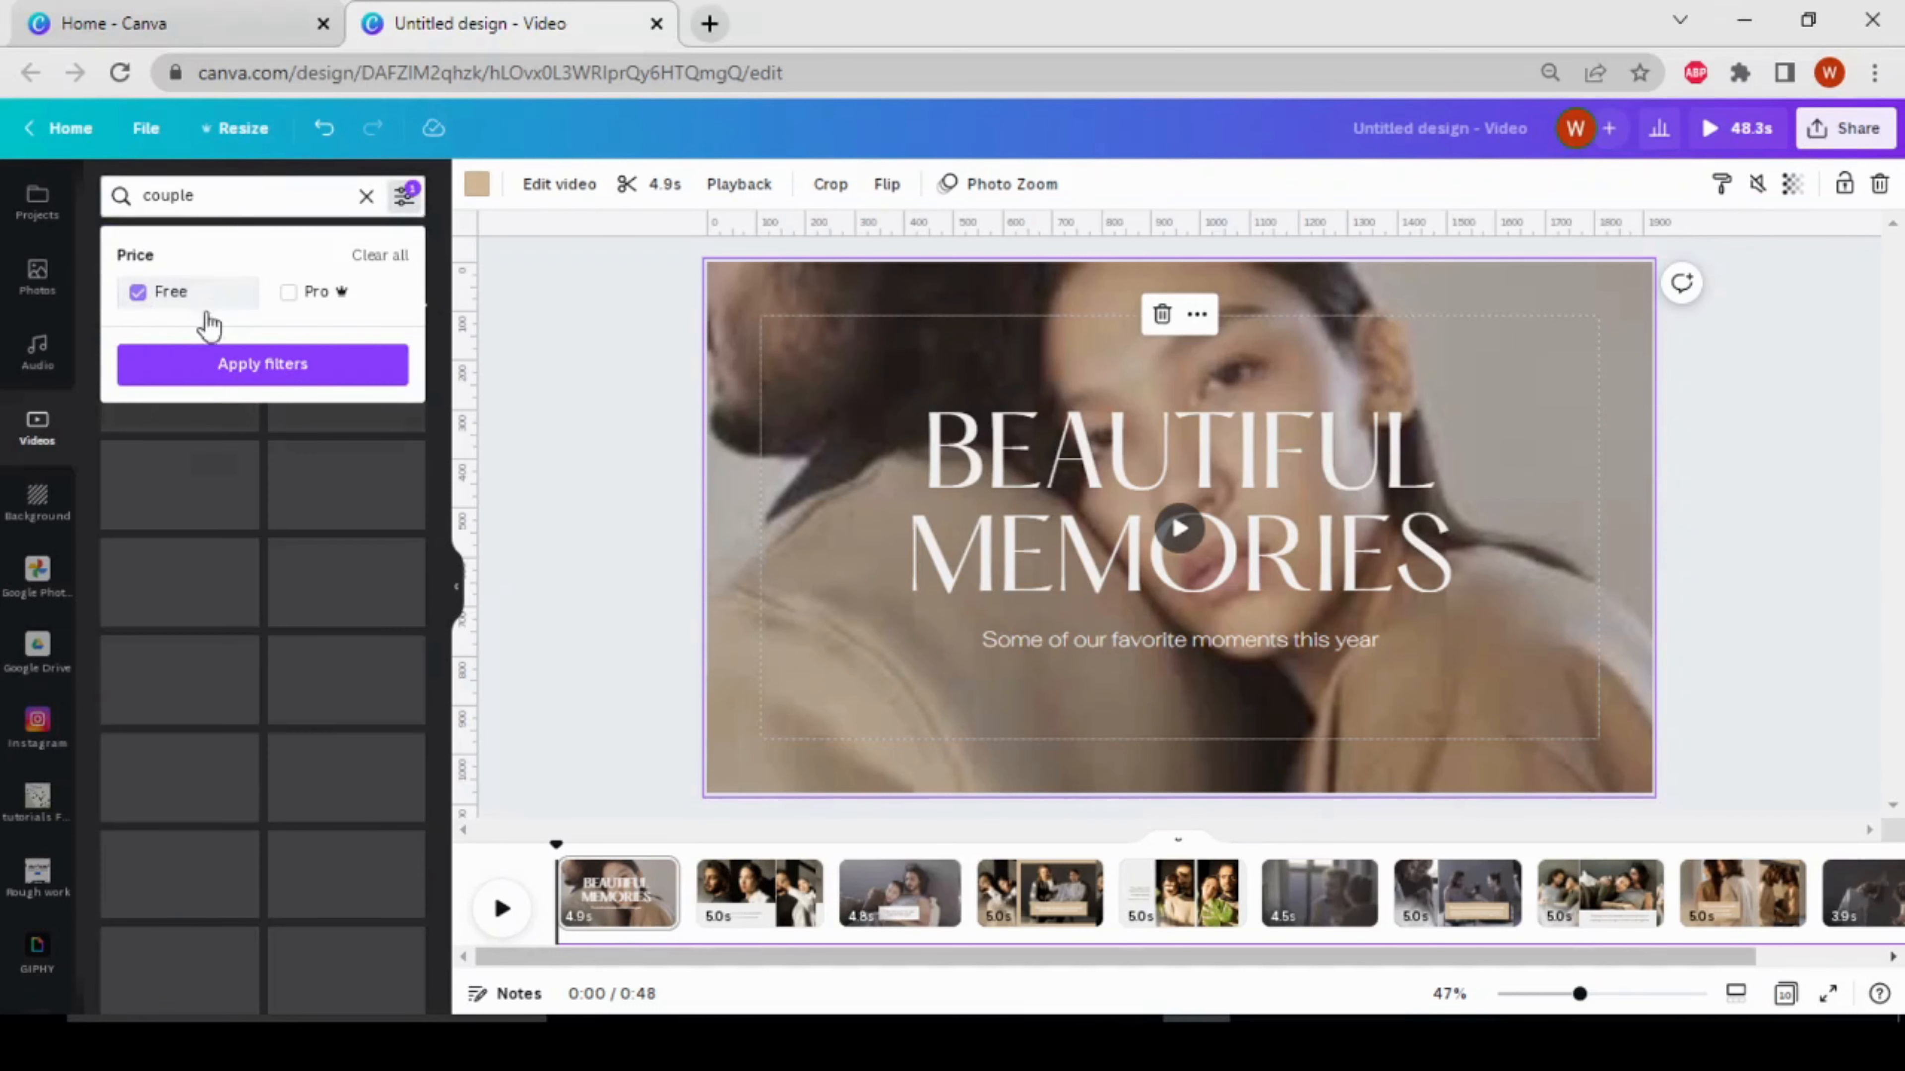
pyautogui.click(259, 365)
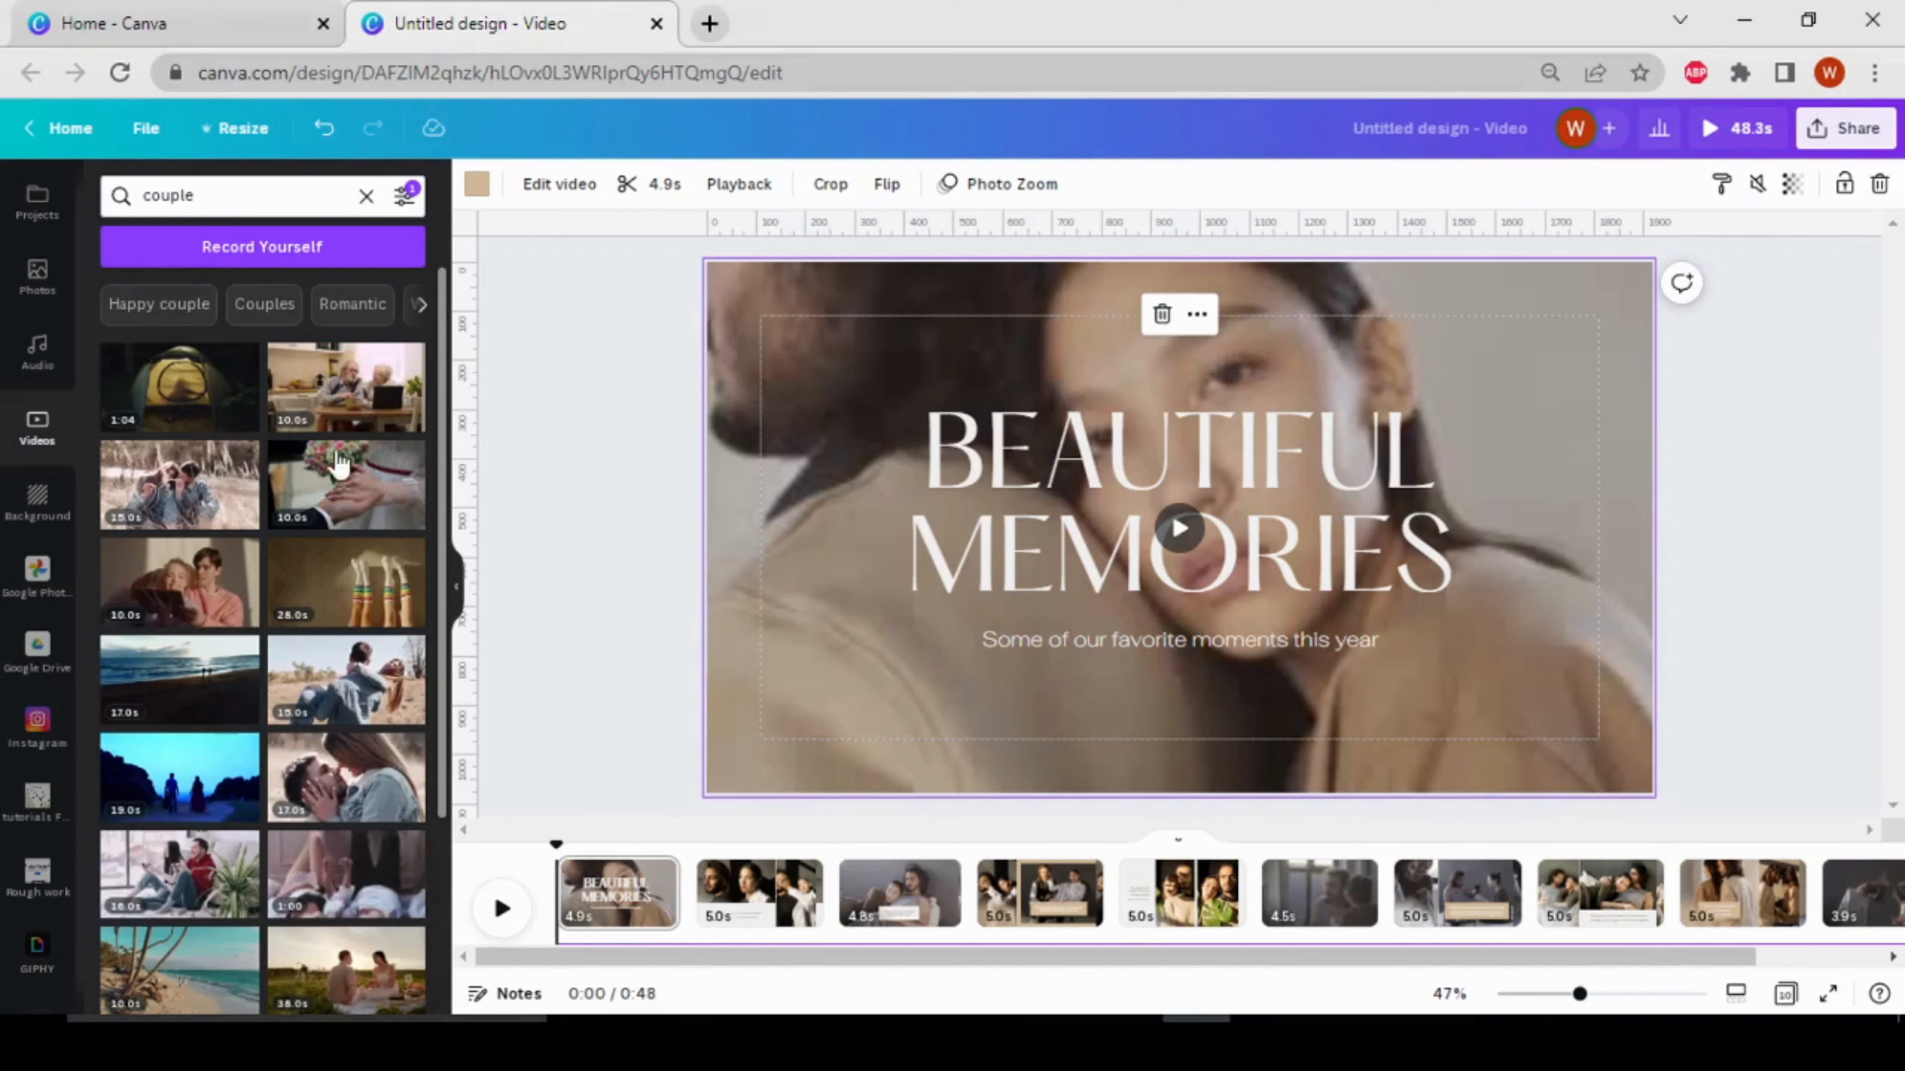
pyautogui.click(406, 196)
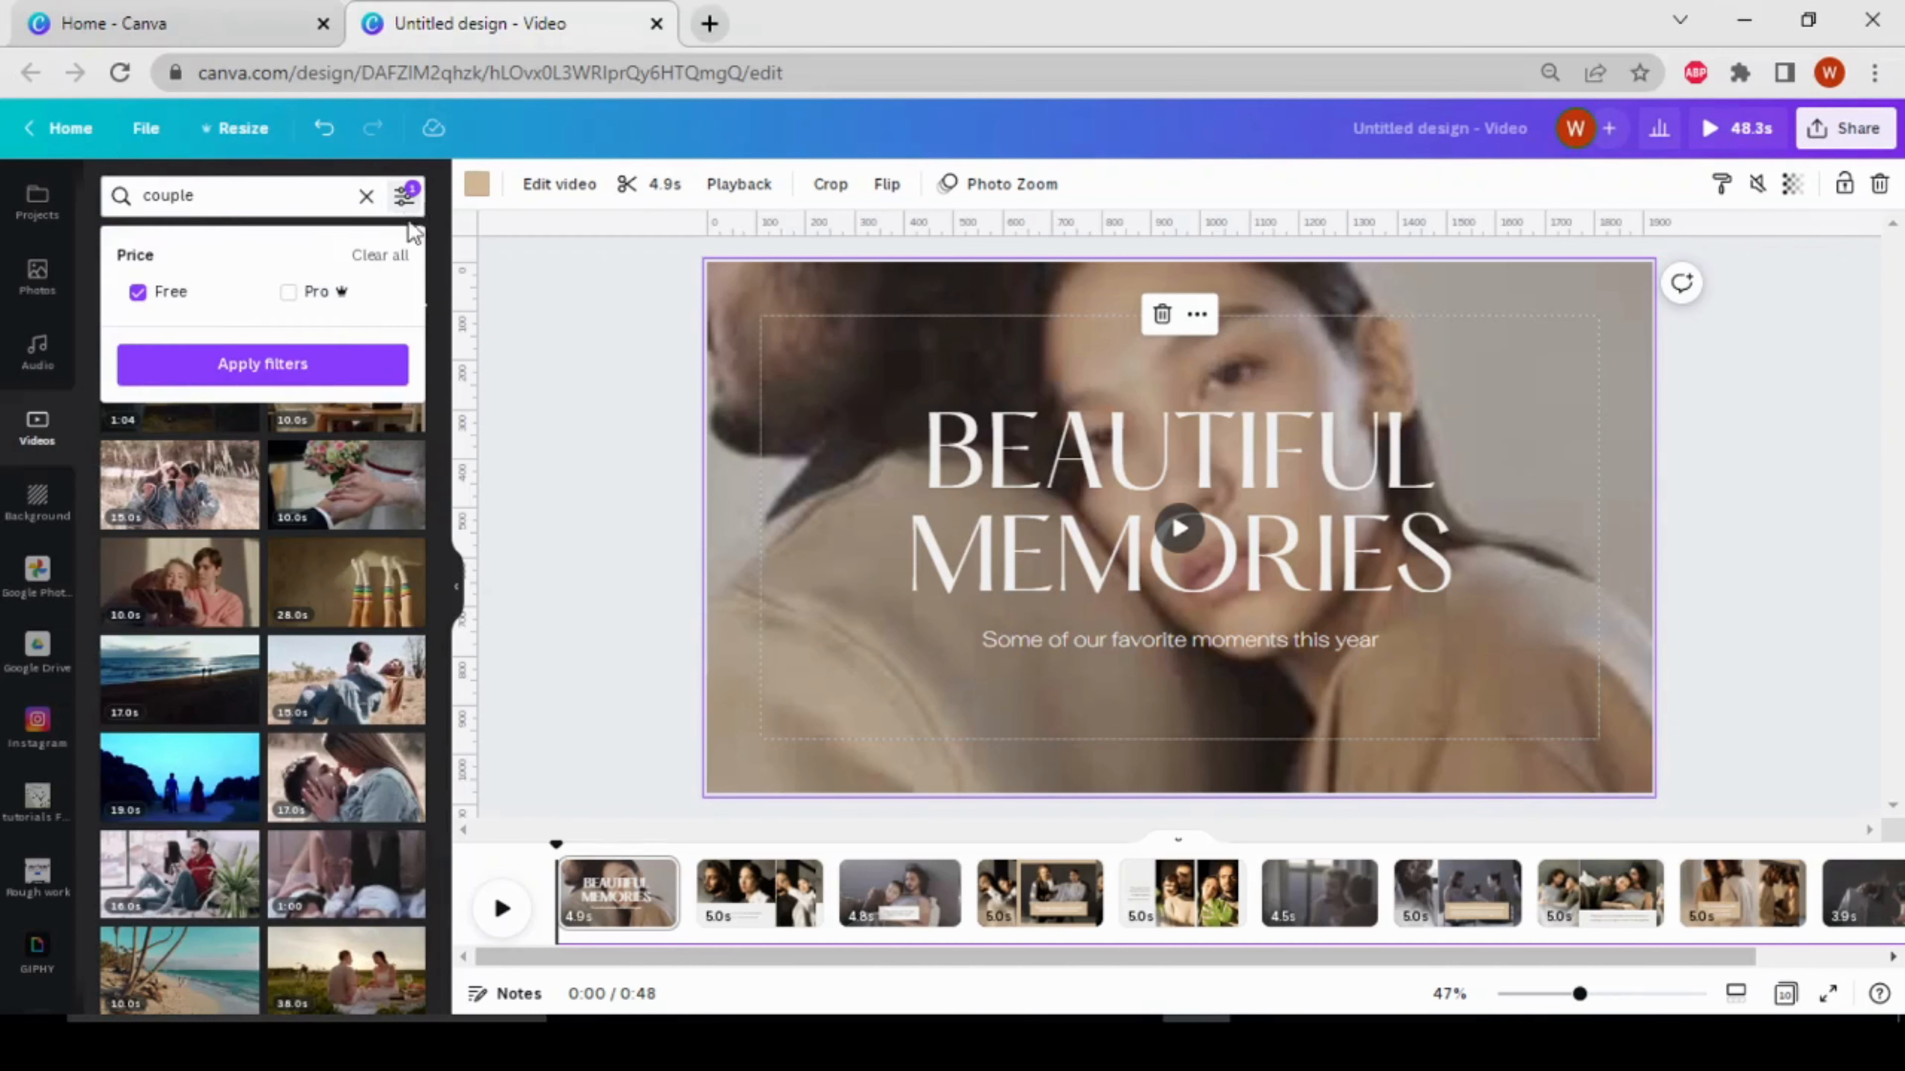
pyautogui.click(290, 293)
pyautogui.click(303, 364)
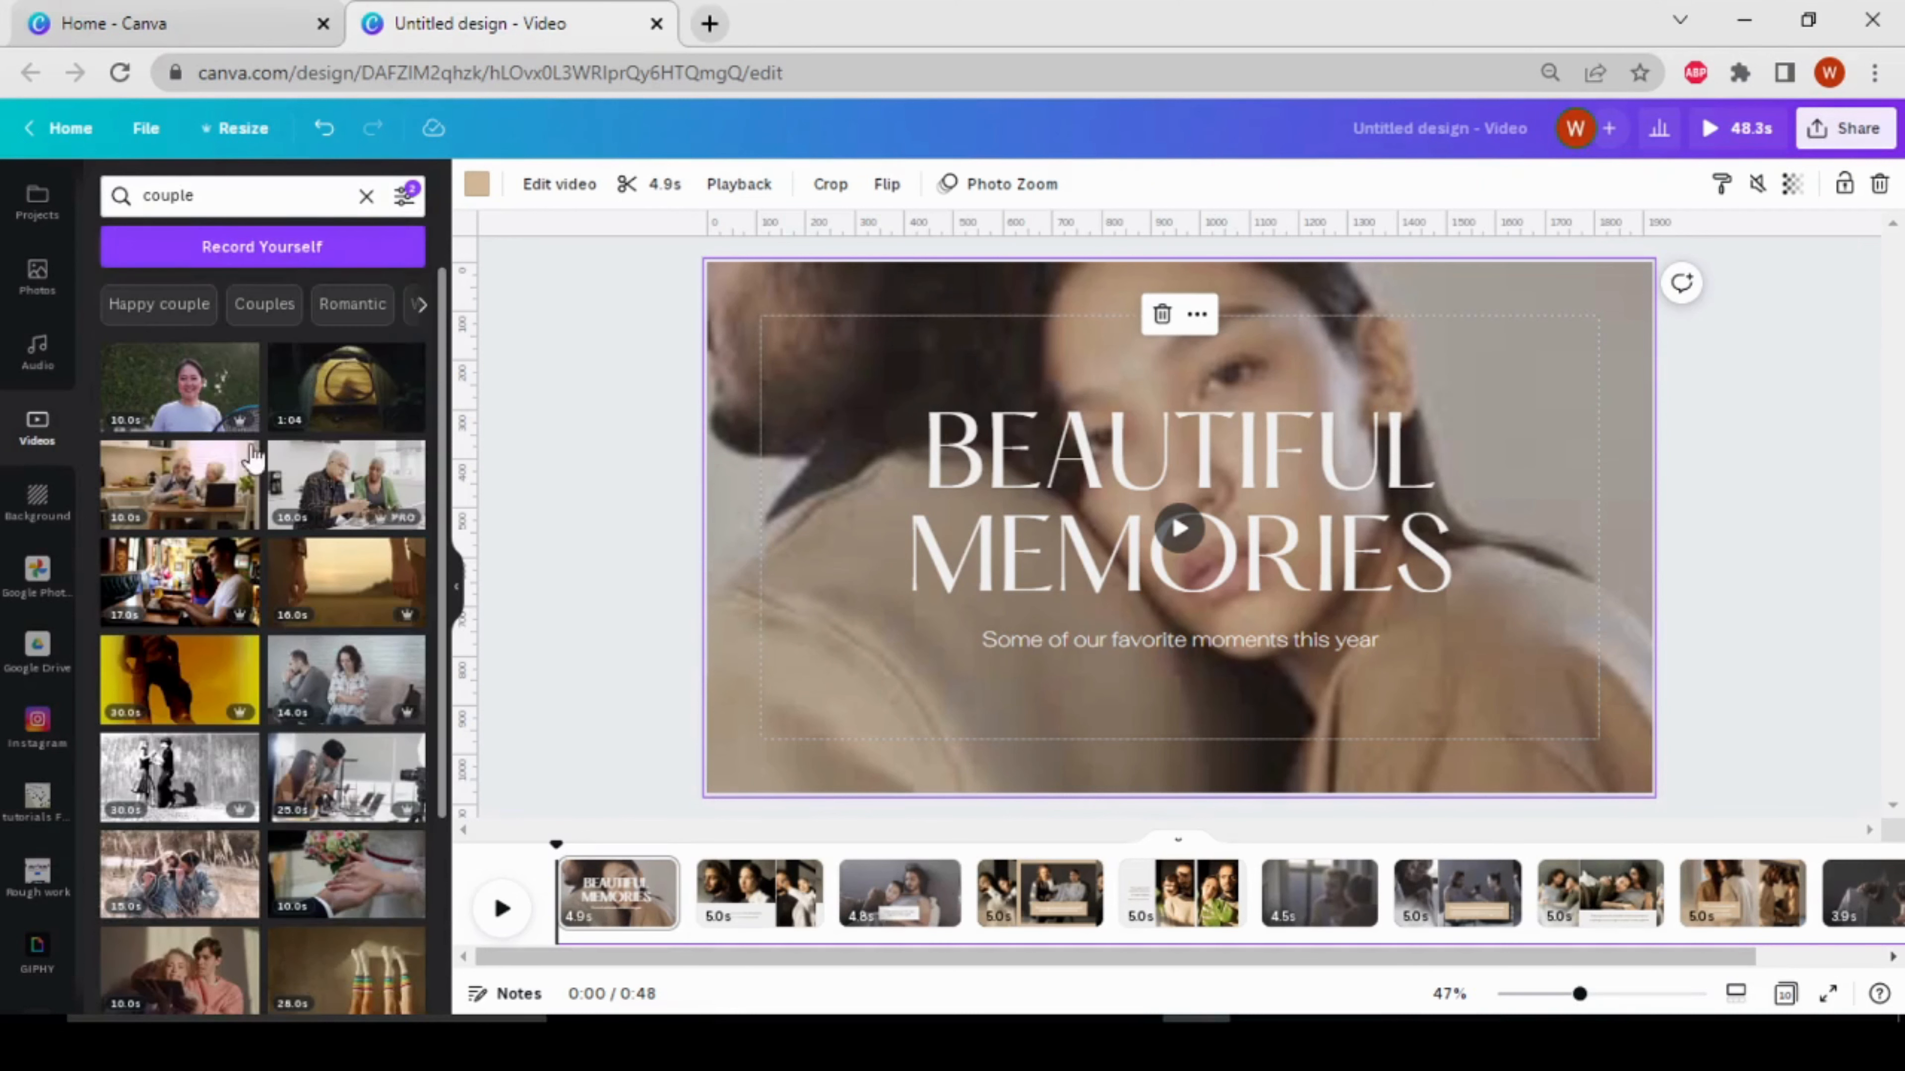
# Insert the 5.0s clip of a couple holding hands as a new page right after the "Beautiful Memories" page
pyautogui.scroll(-3, 342, 660)
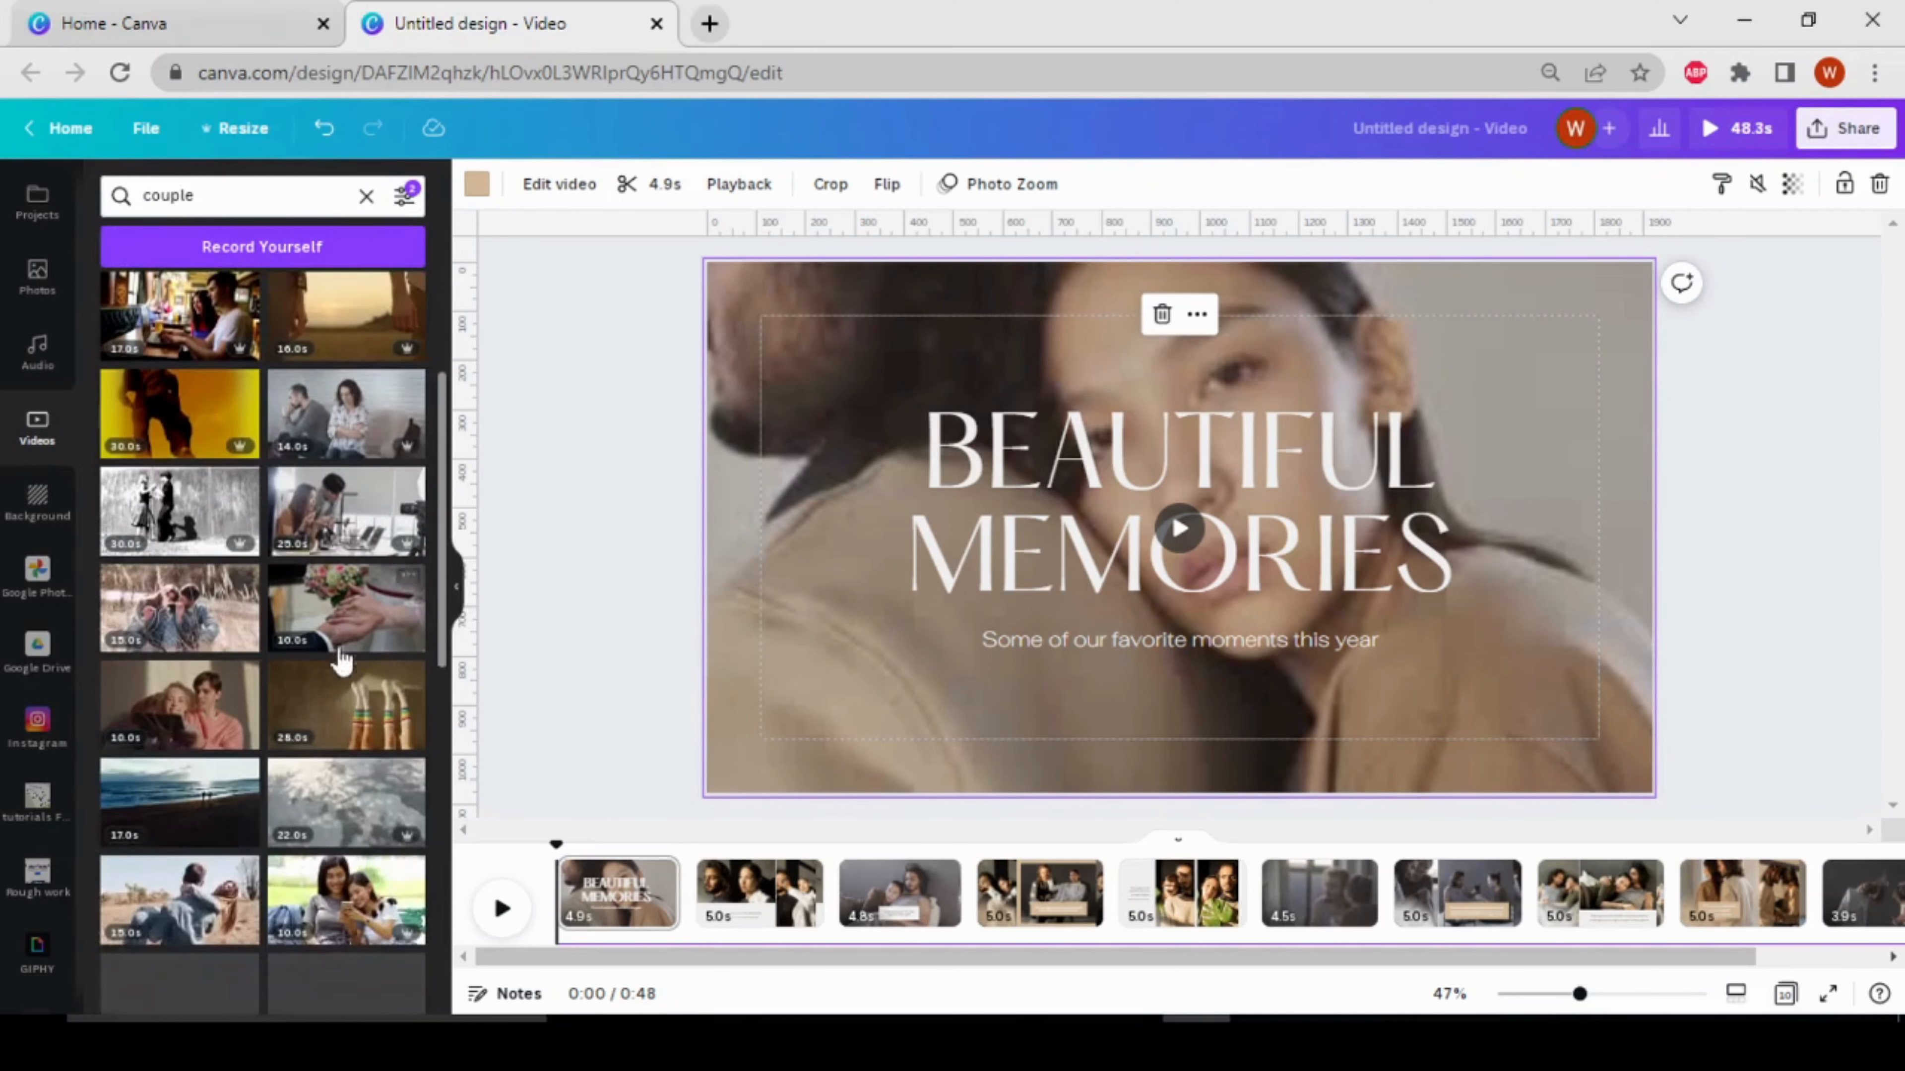
pyautogui.scroll(-6, 342, 660)
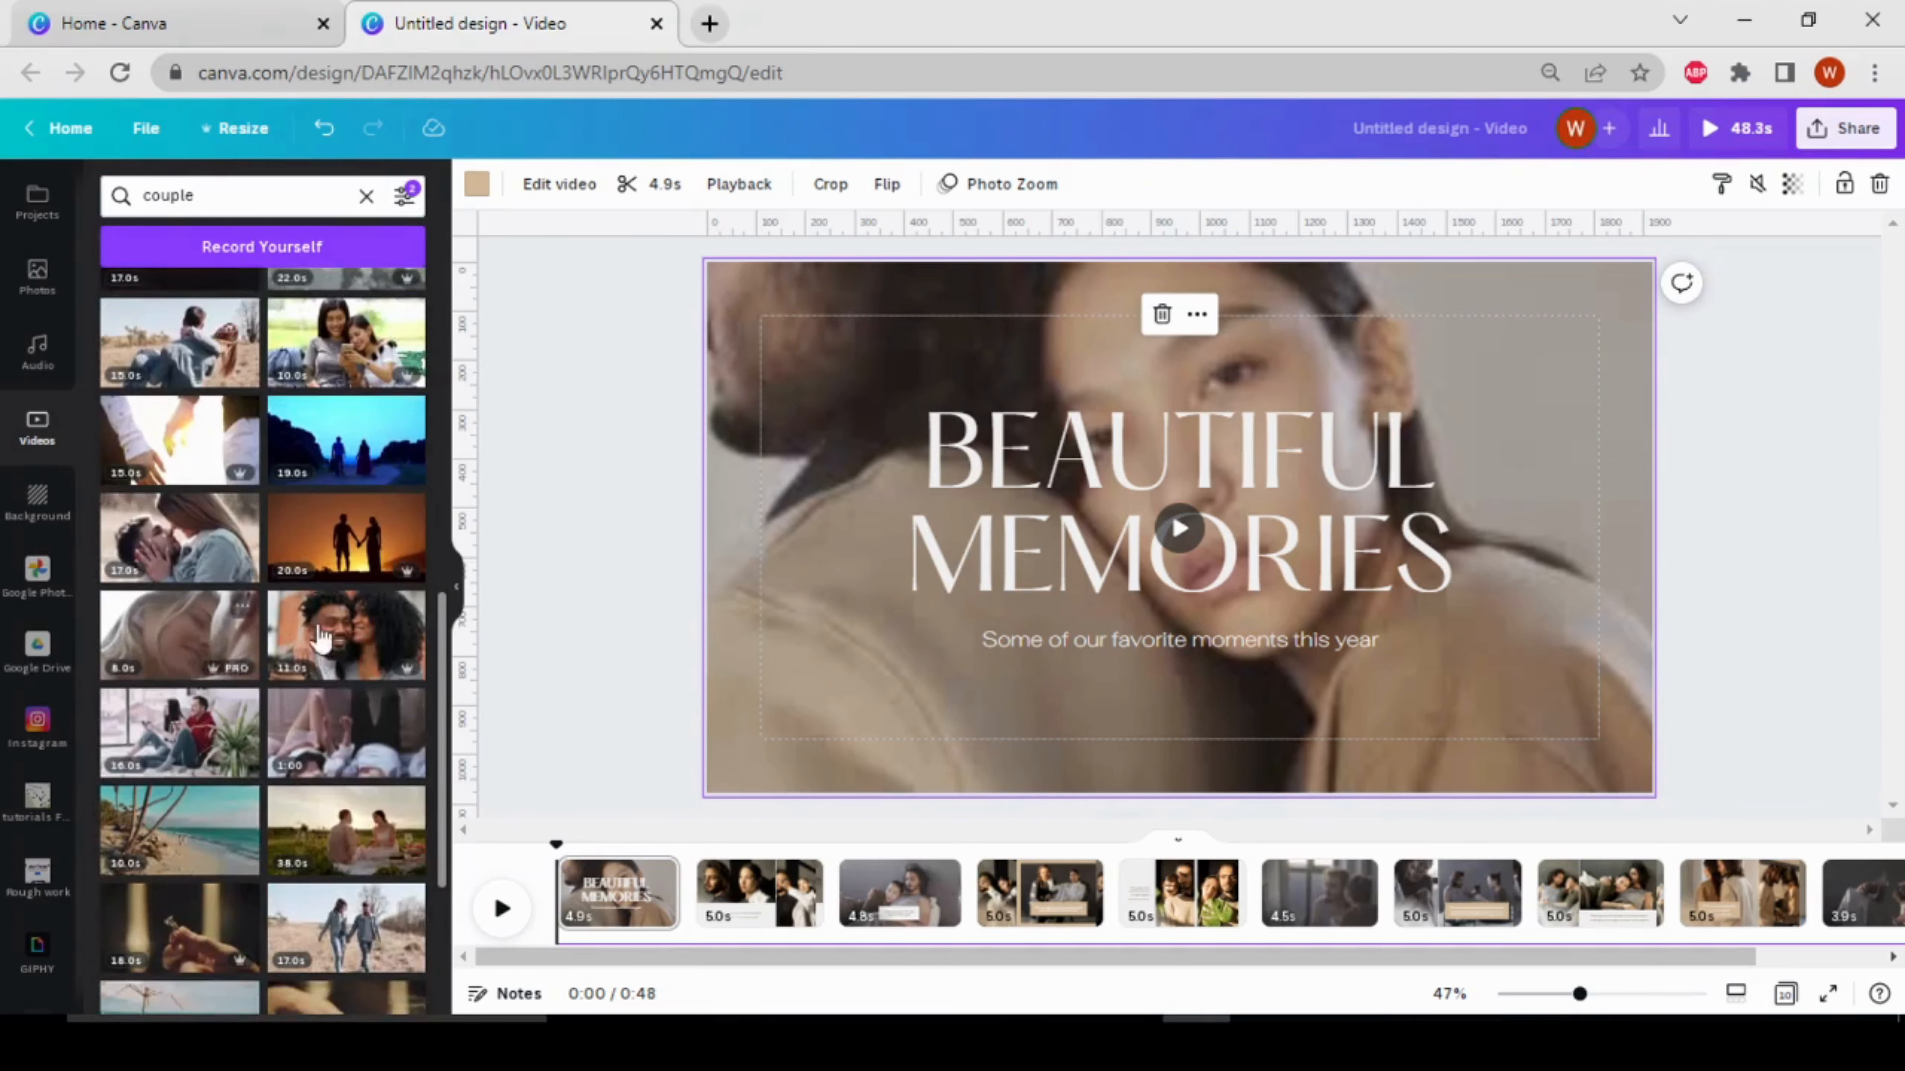
pyautogui.scroll(-4, 322, 636)
pyautogui.scroll(-4, 347, 727)
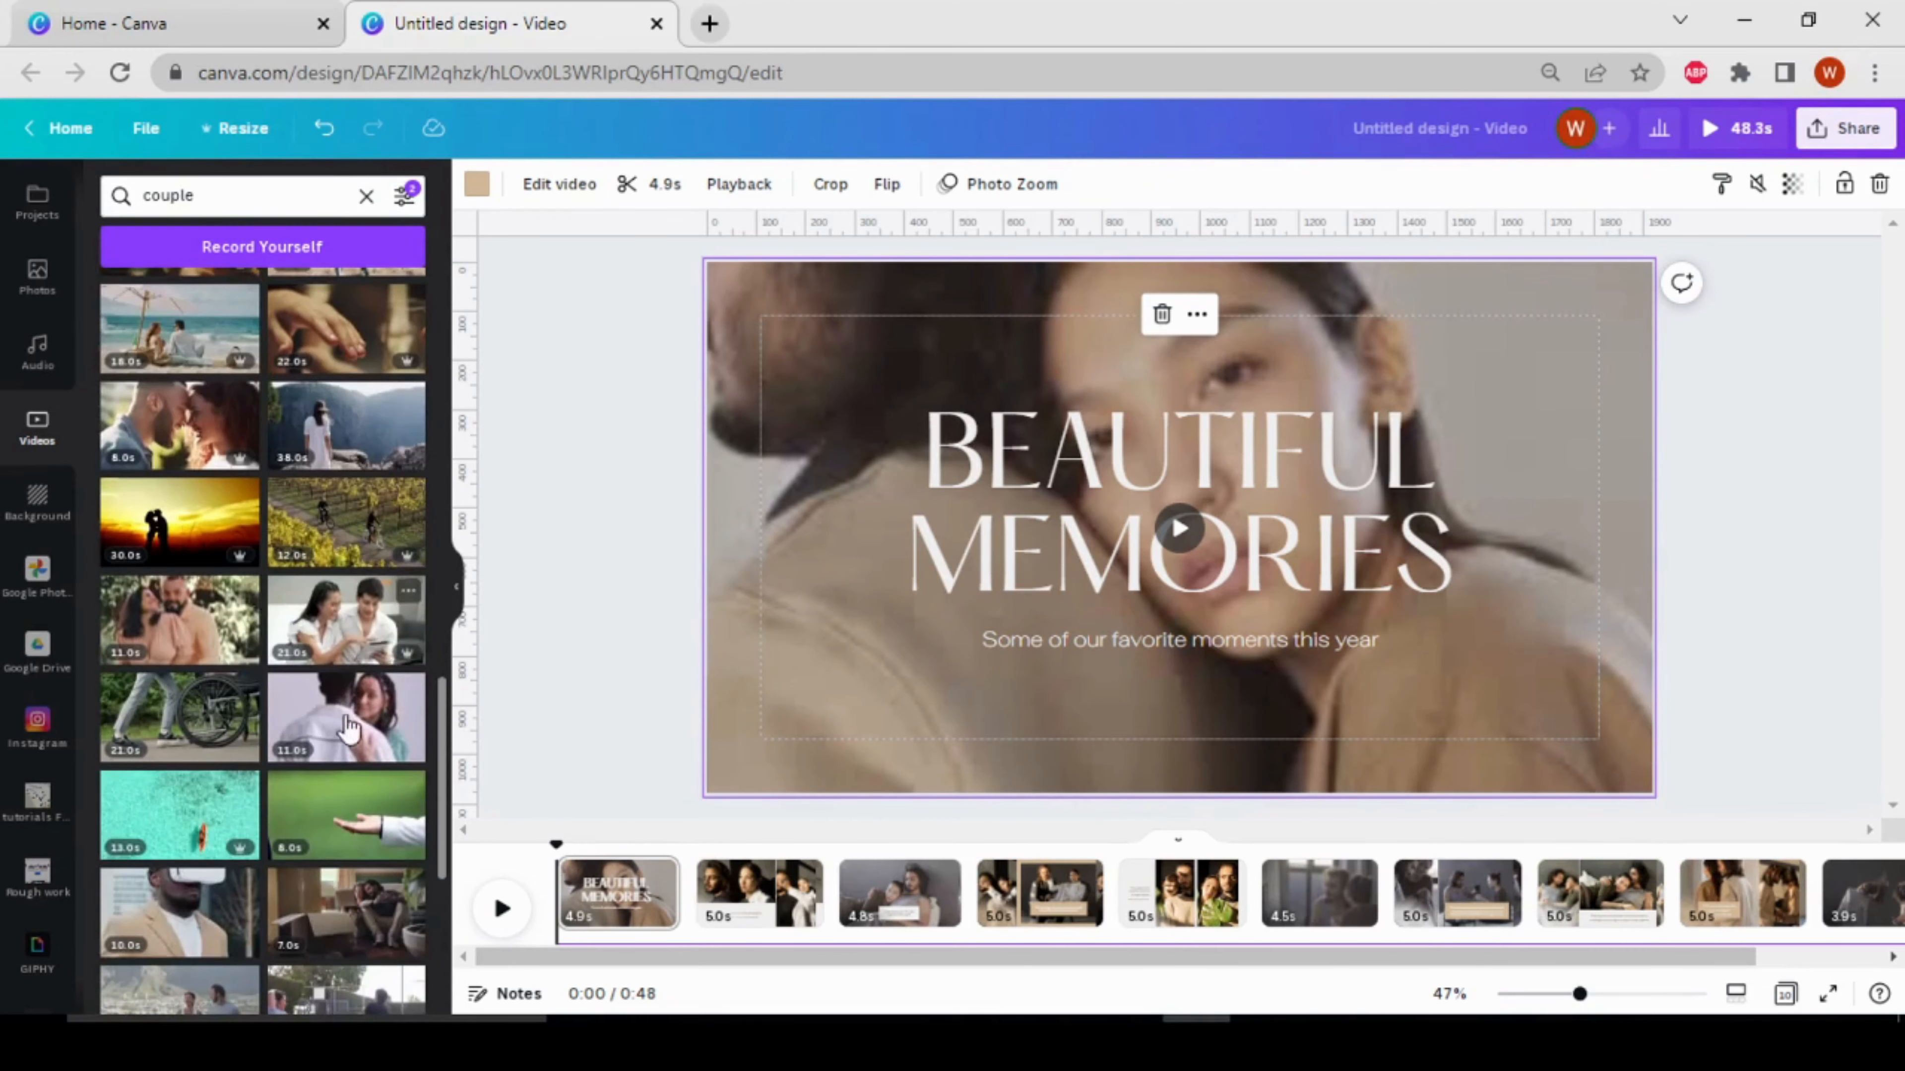
pyautogui.scroll(-5, 330, 731)
pyautogui.scroll(-8, 300, 653)
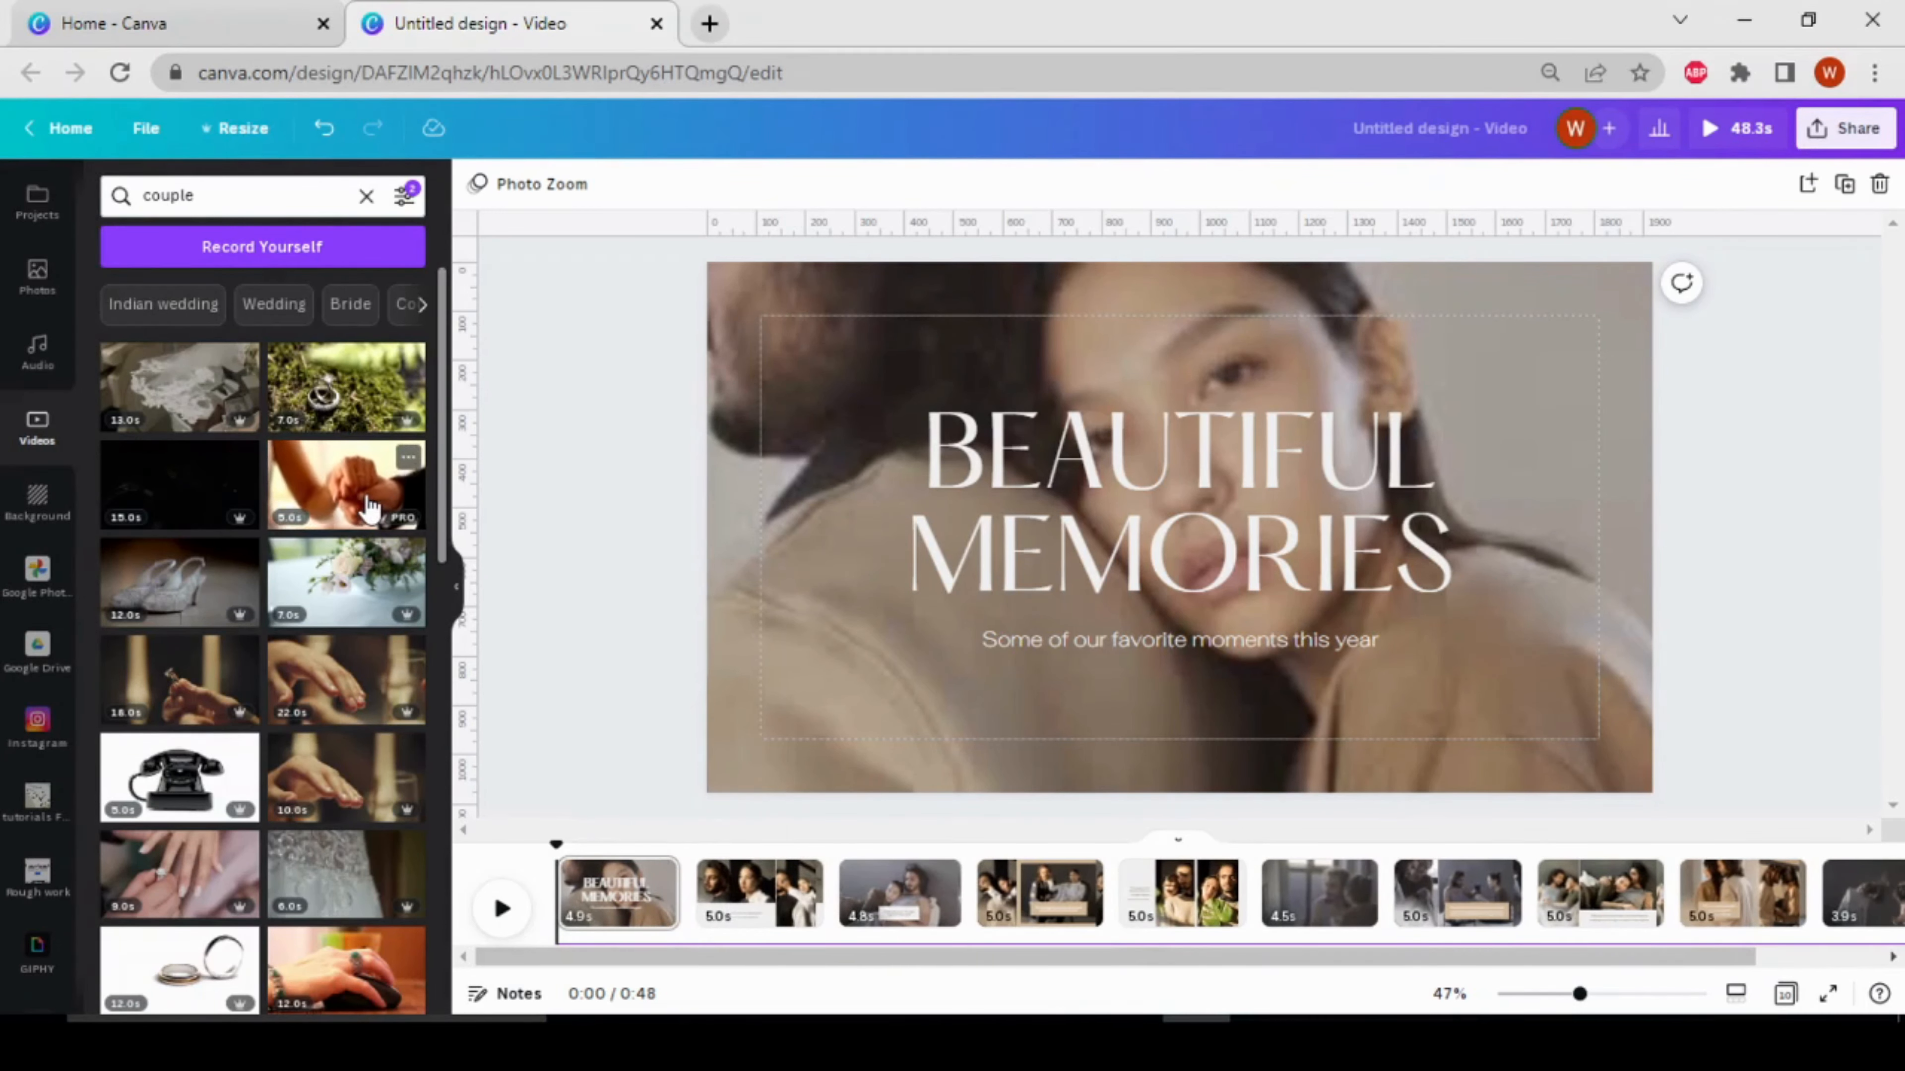
pyautogui.moveTo(369, 508); pyautogui.dragTo(690, 904)
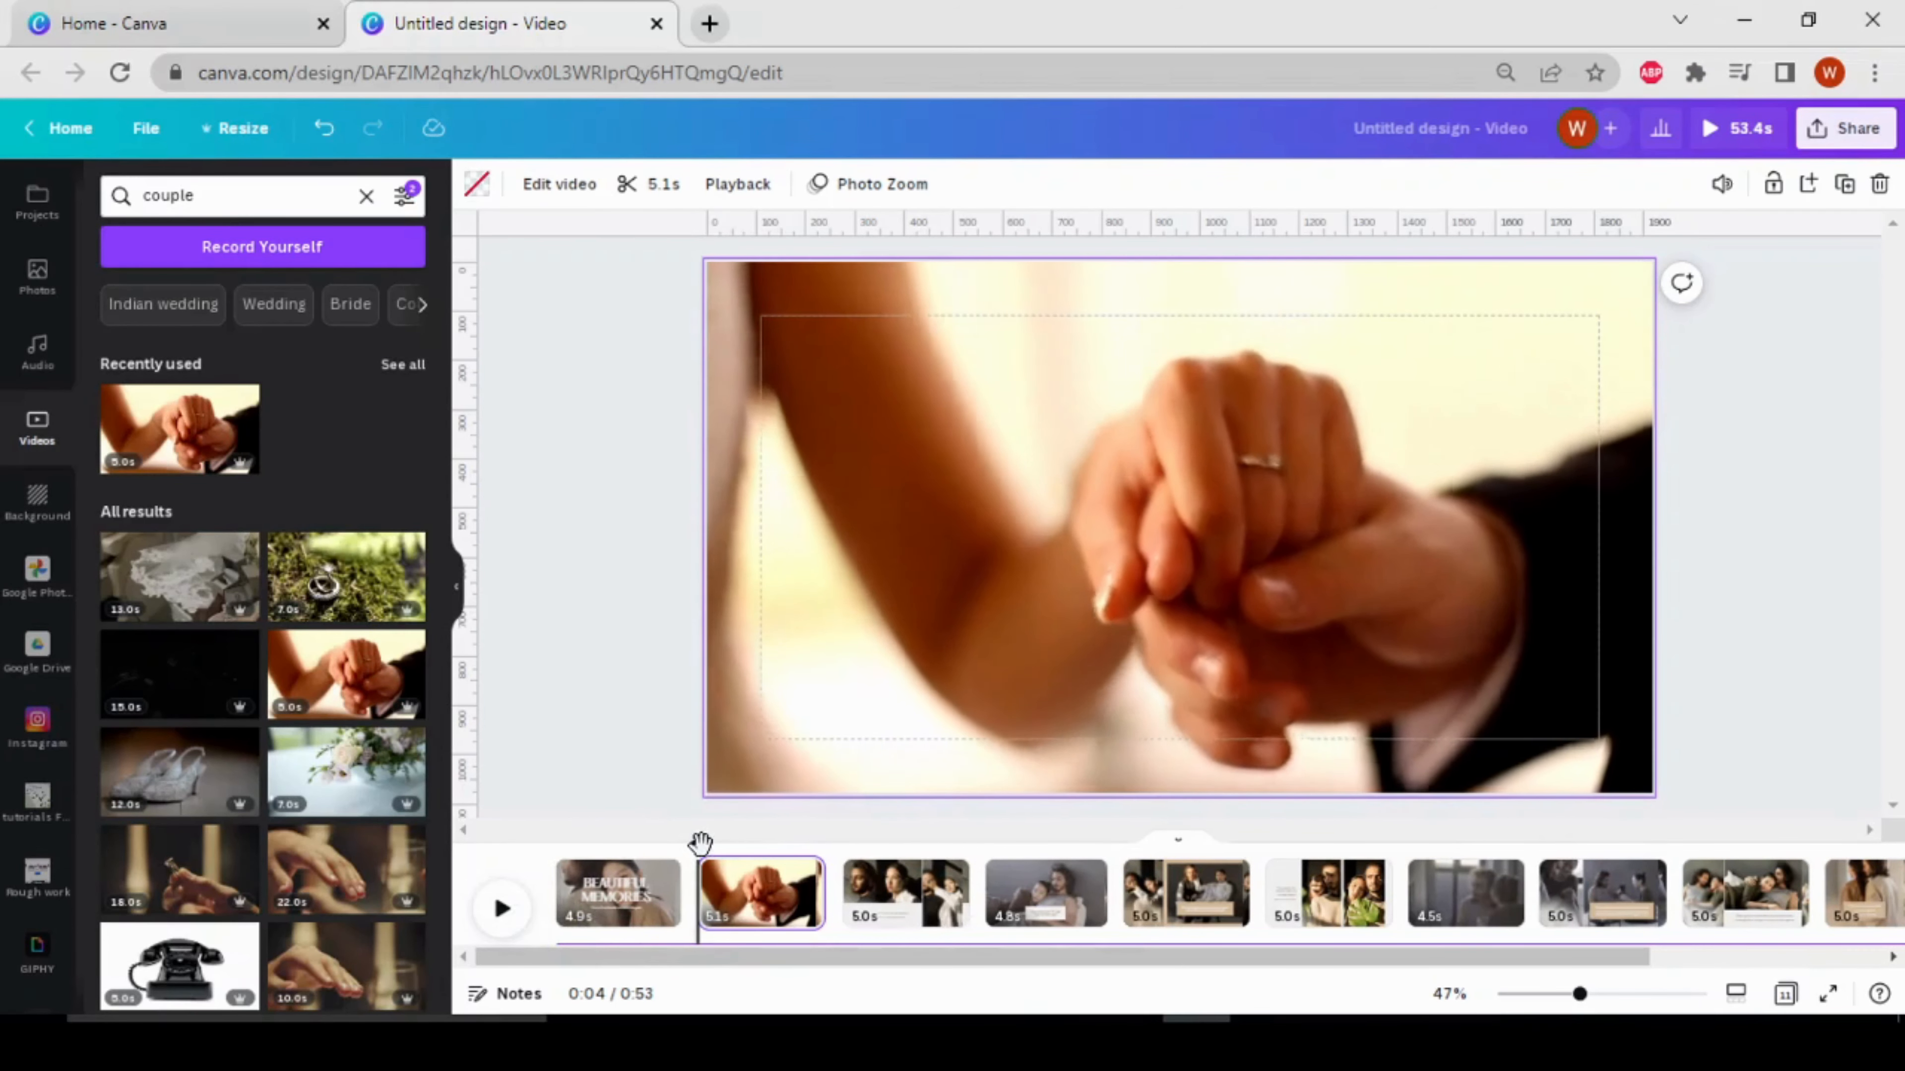
# Split the opening "Beautiful Memories" page at about 2.0 s and undo the split
pyautogui.moveTo(700, 842); pyautogui.dragTo(604, 859)
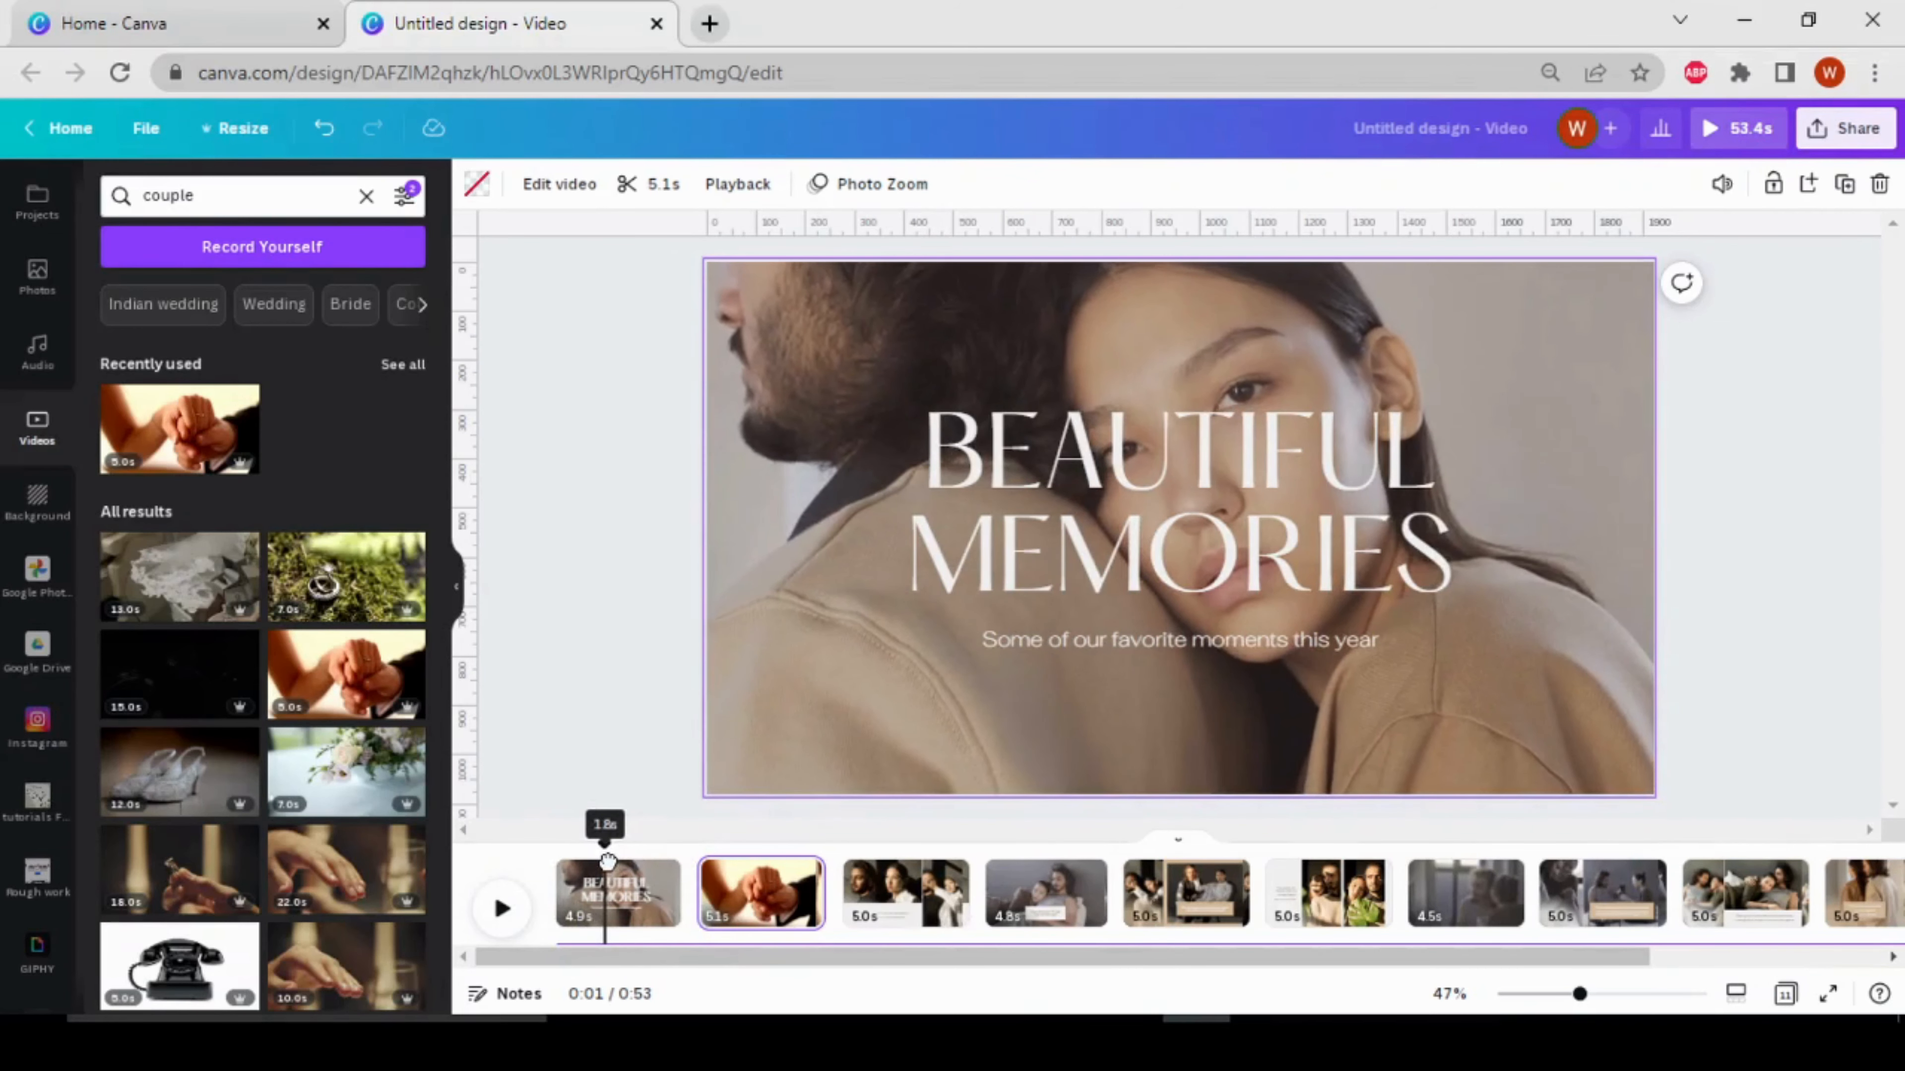
pyautogui.click(612, 874)
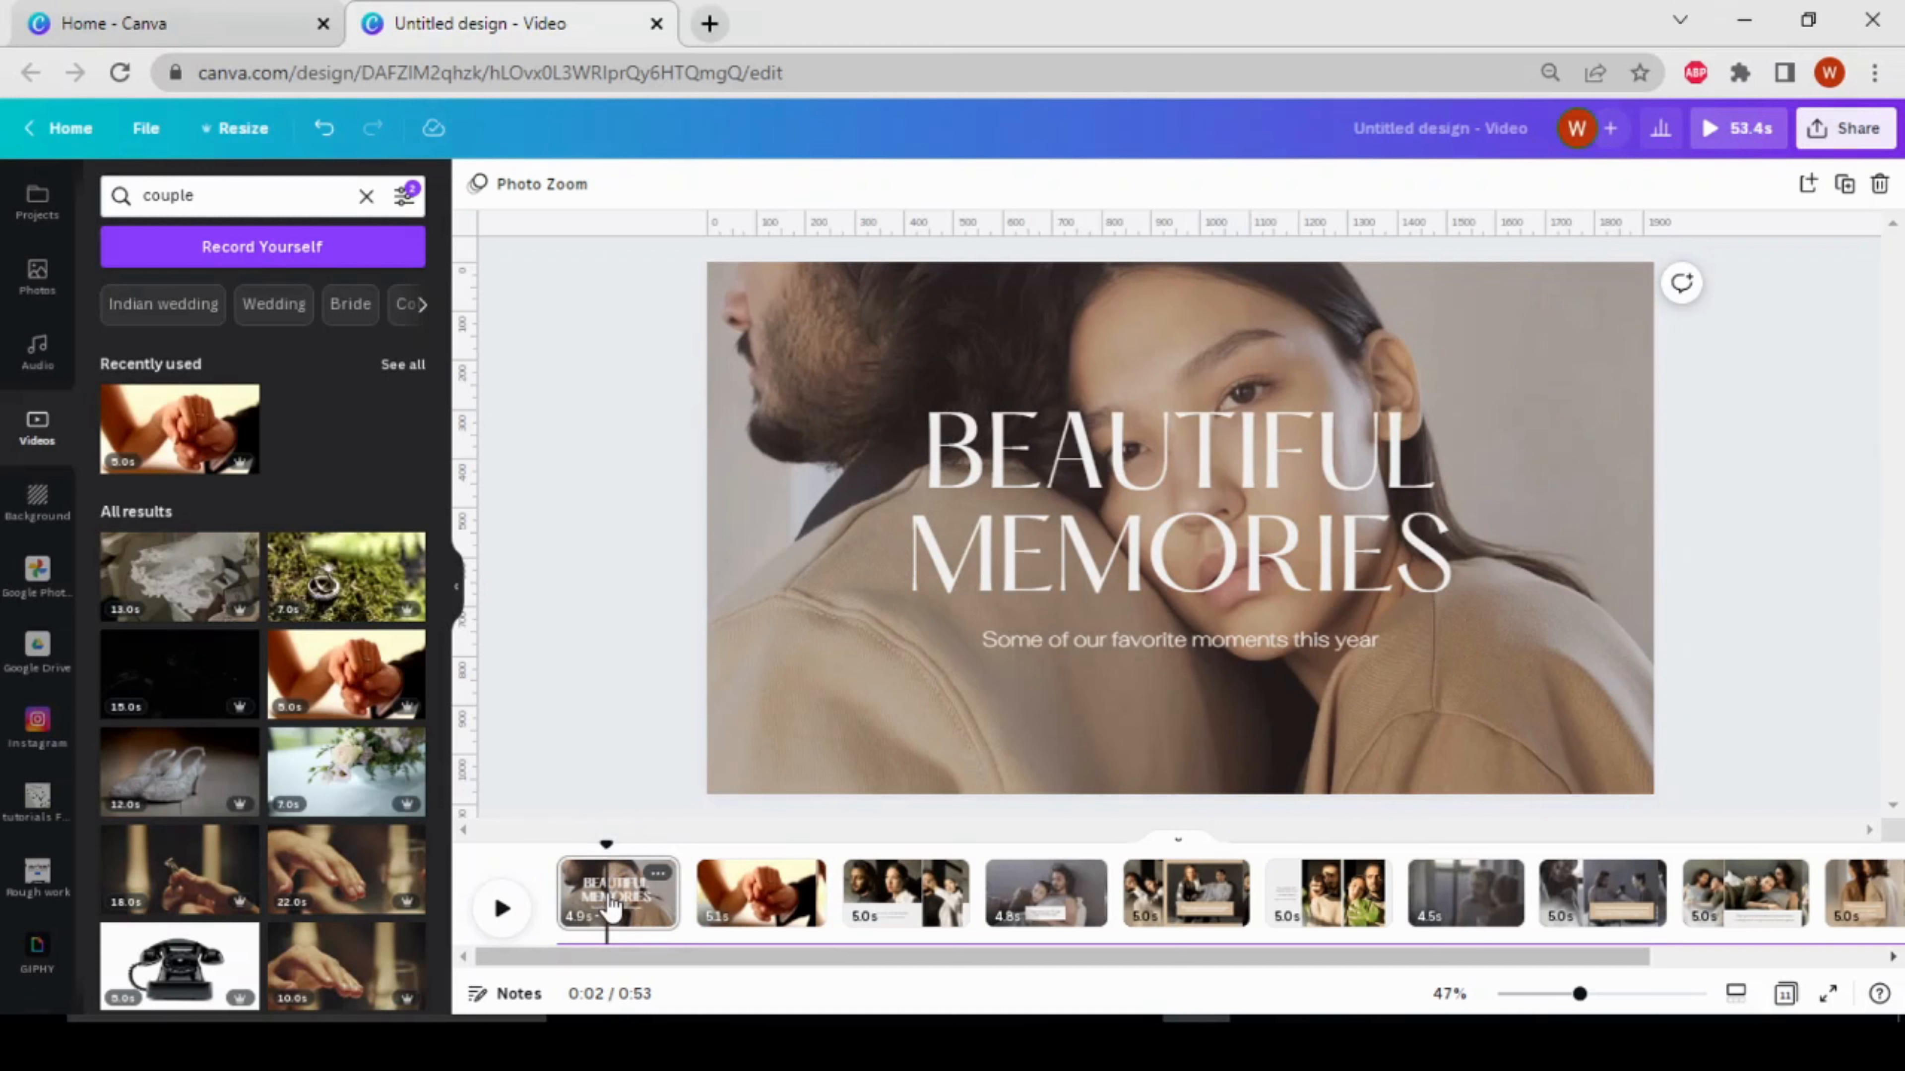
pyautogui.rightClick(612, 905)
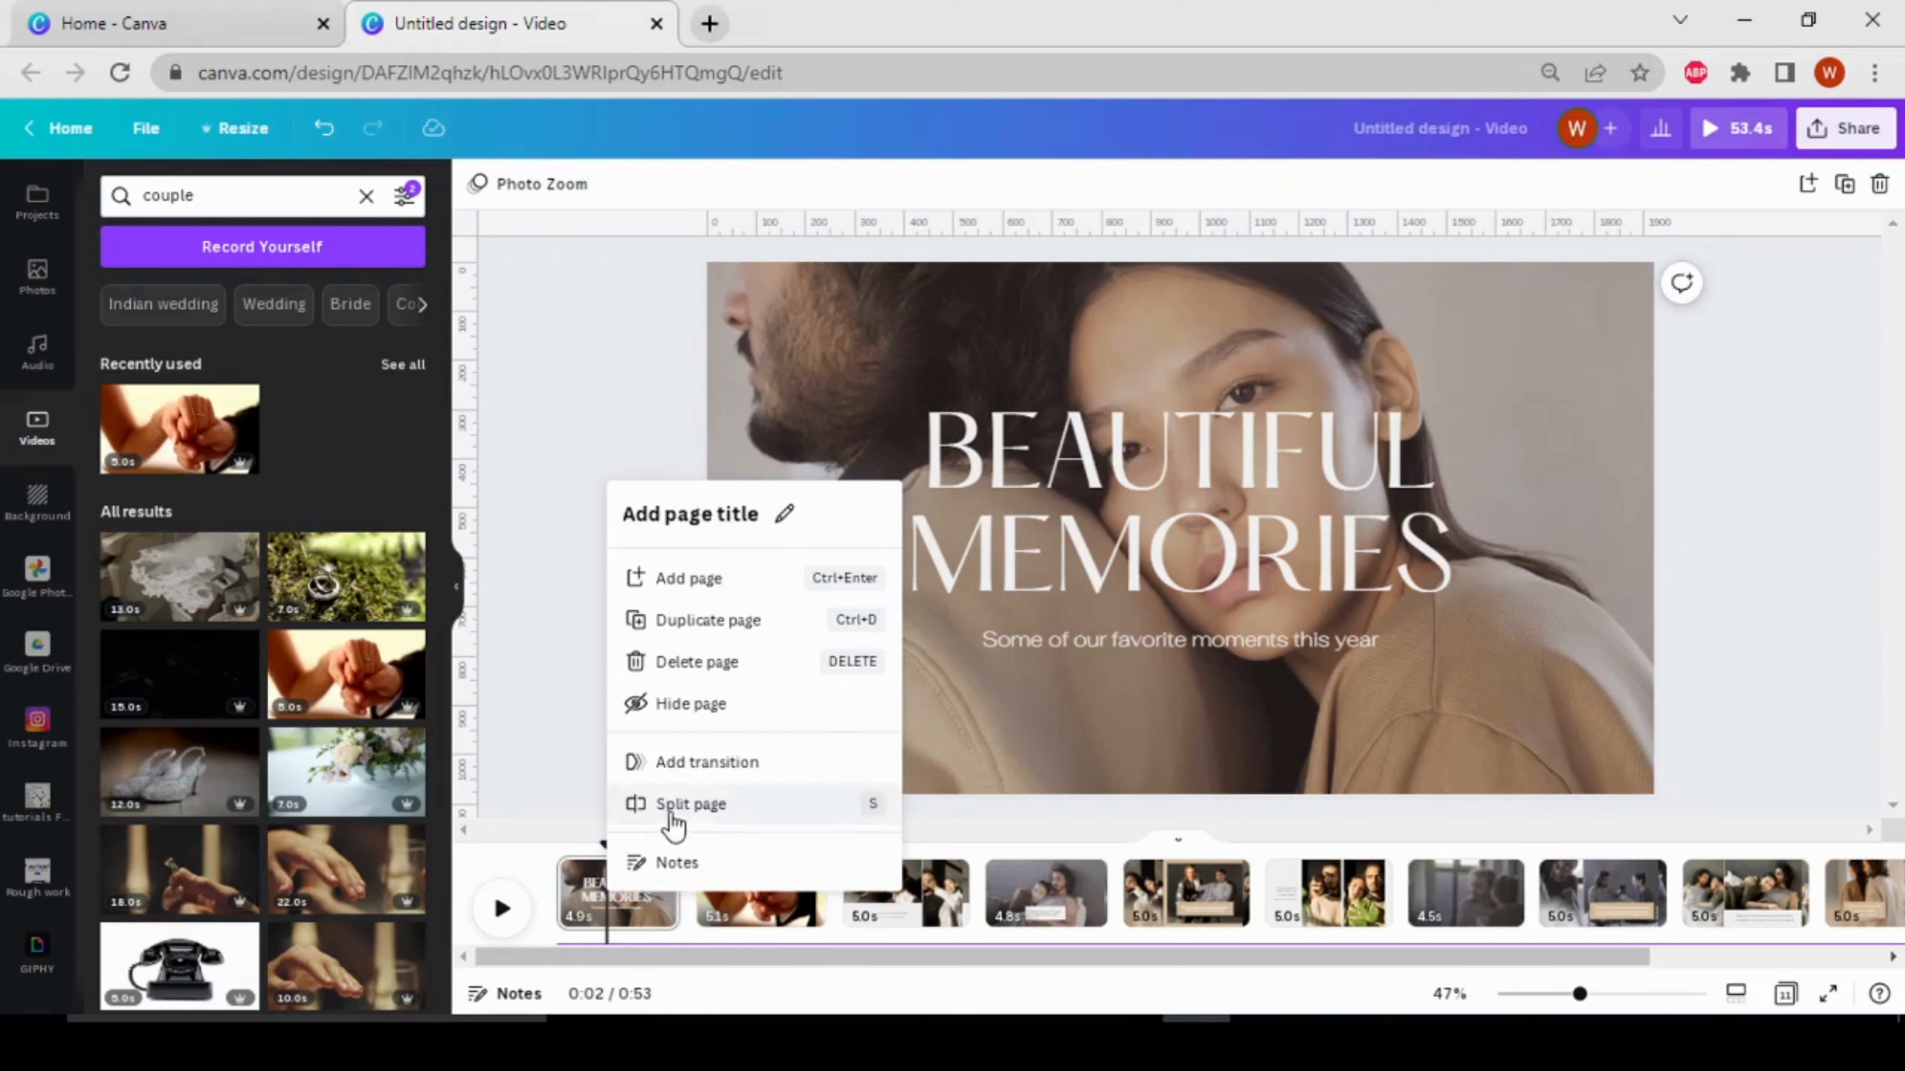
pyautogui.click(739, 806)
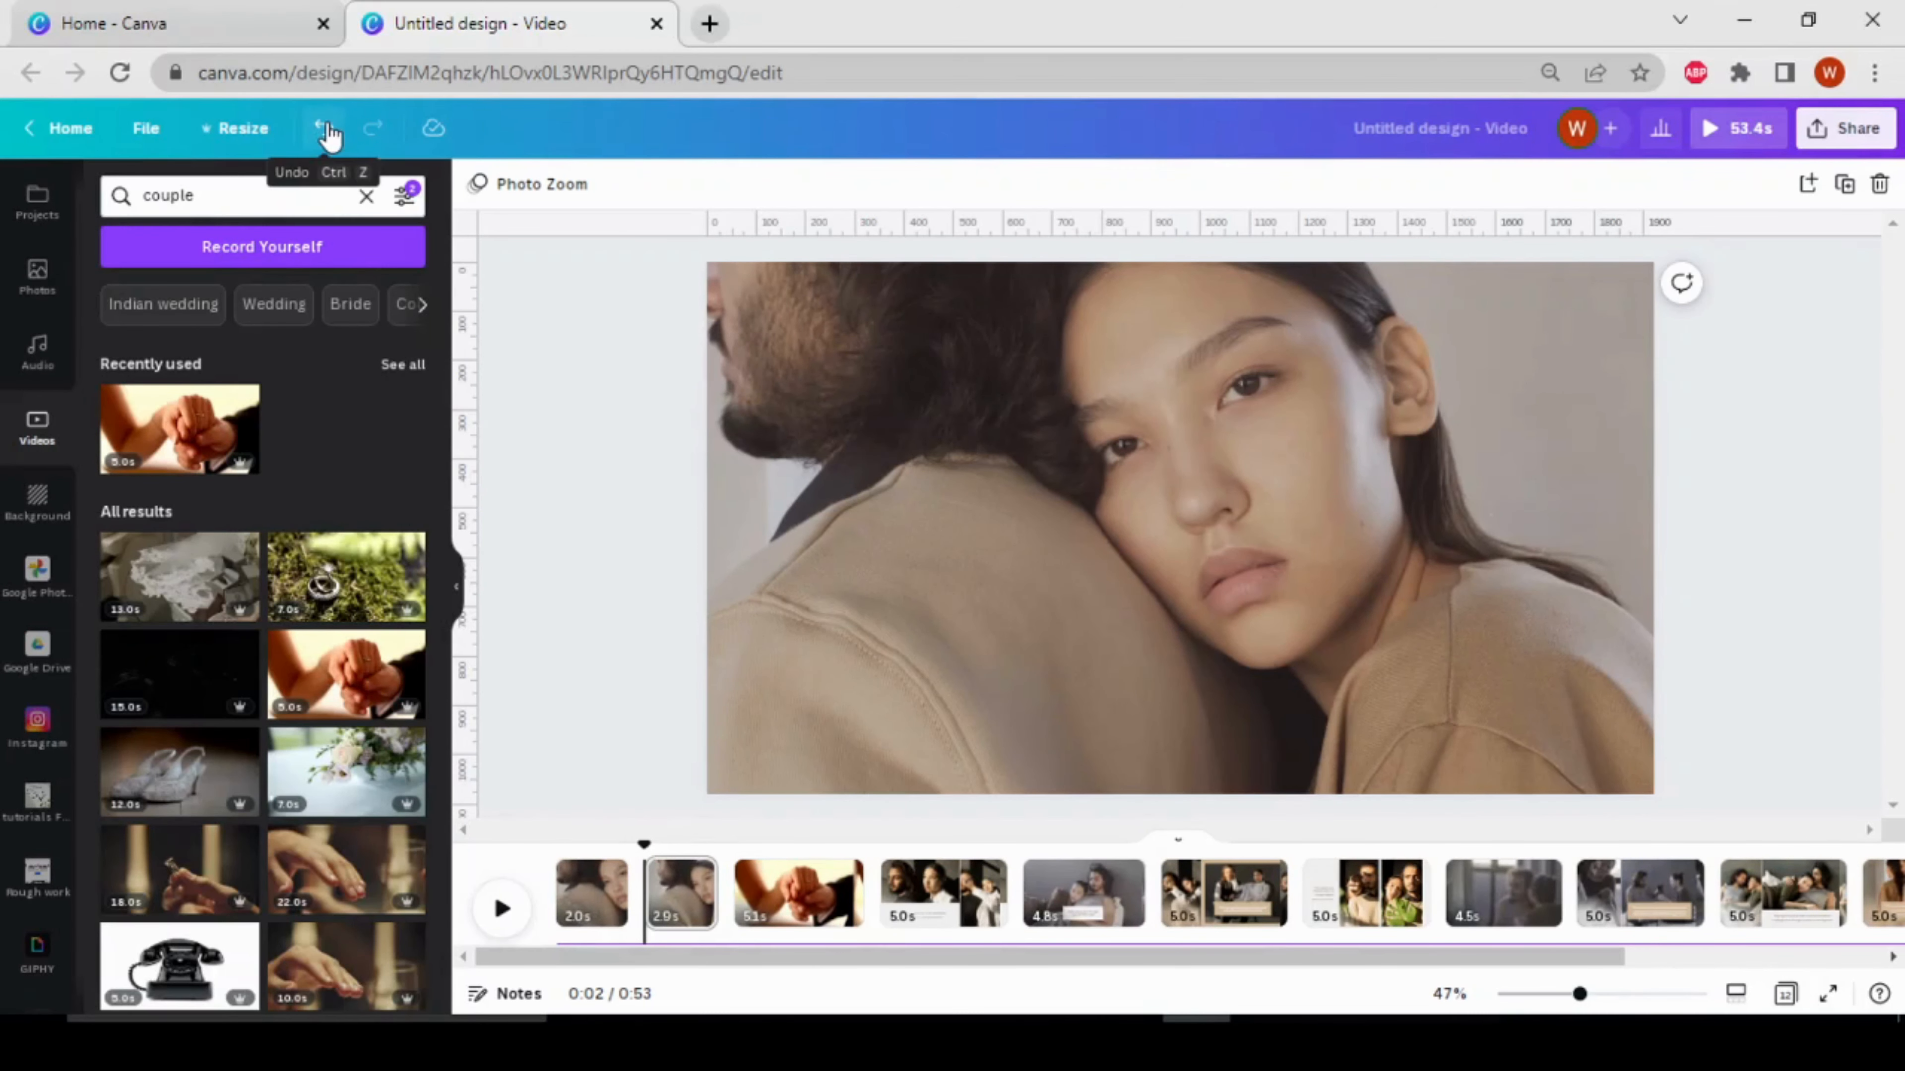
pyautogui.click(328, 132)
pyautogui.click(328, 132)
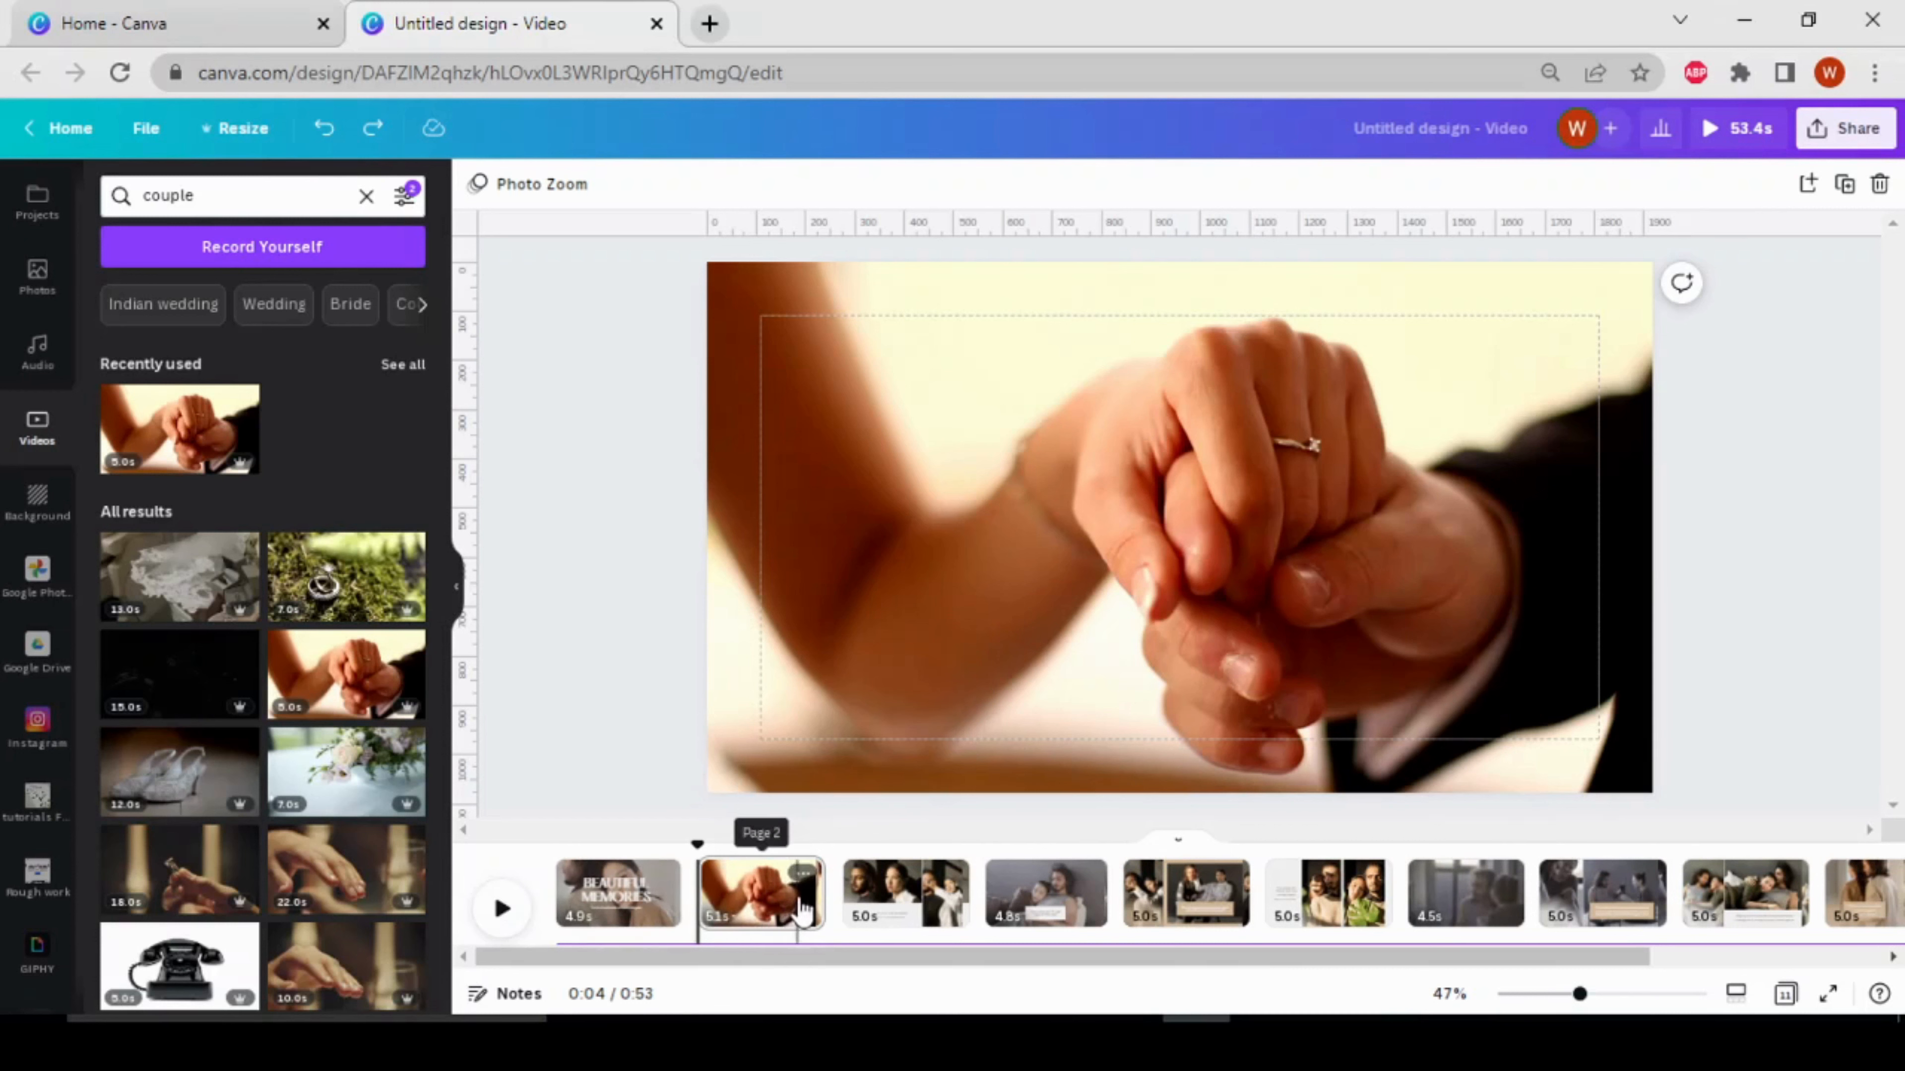
# Delete the second page, which holds the holding-hands clip
pyautogui.click(802, 876)
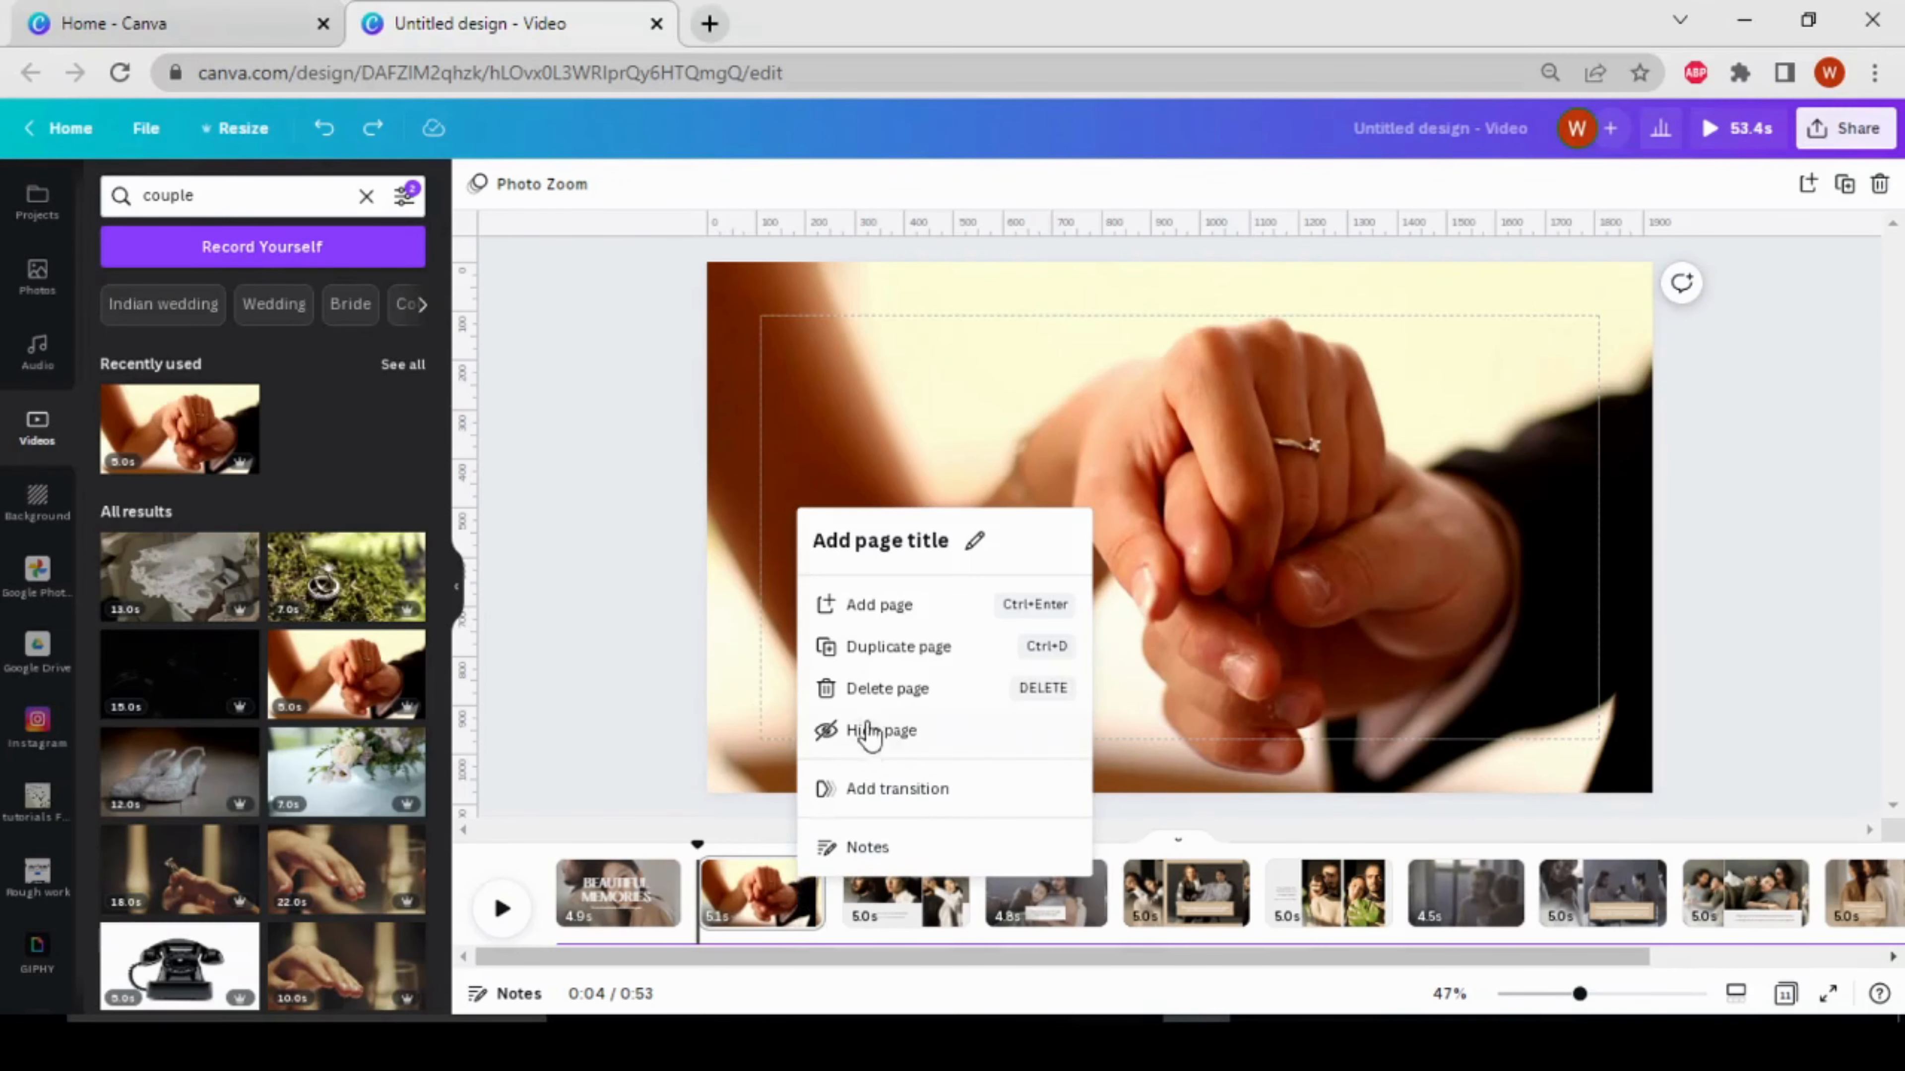
pyautogui.click(892, 689)
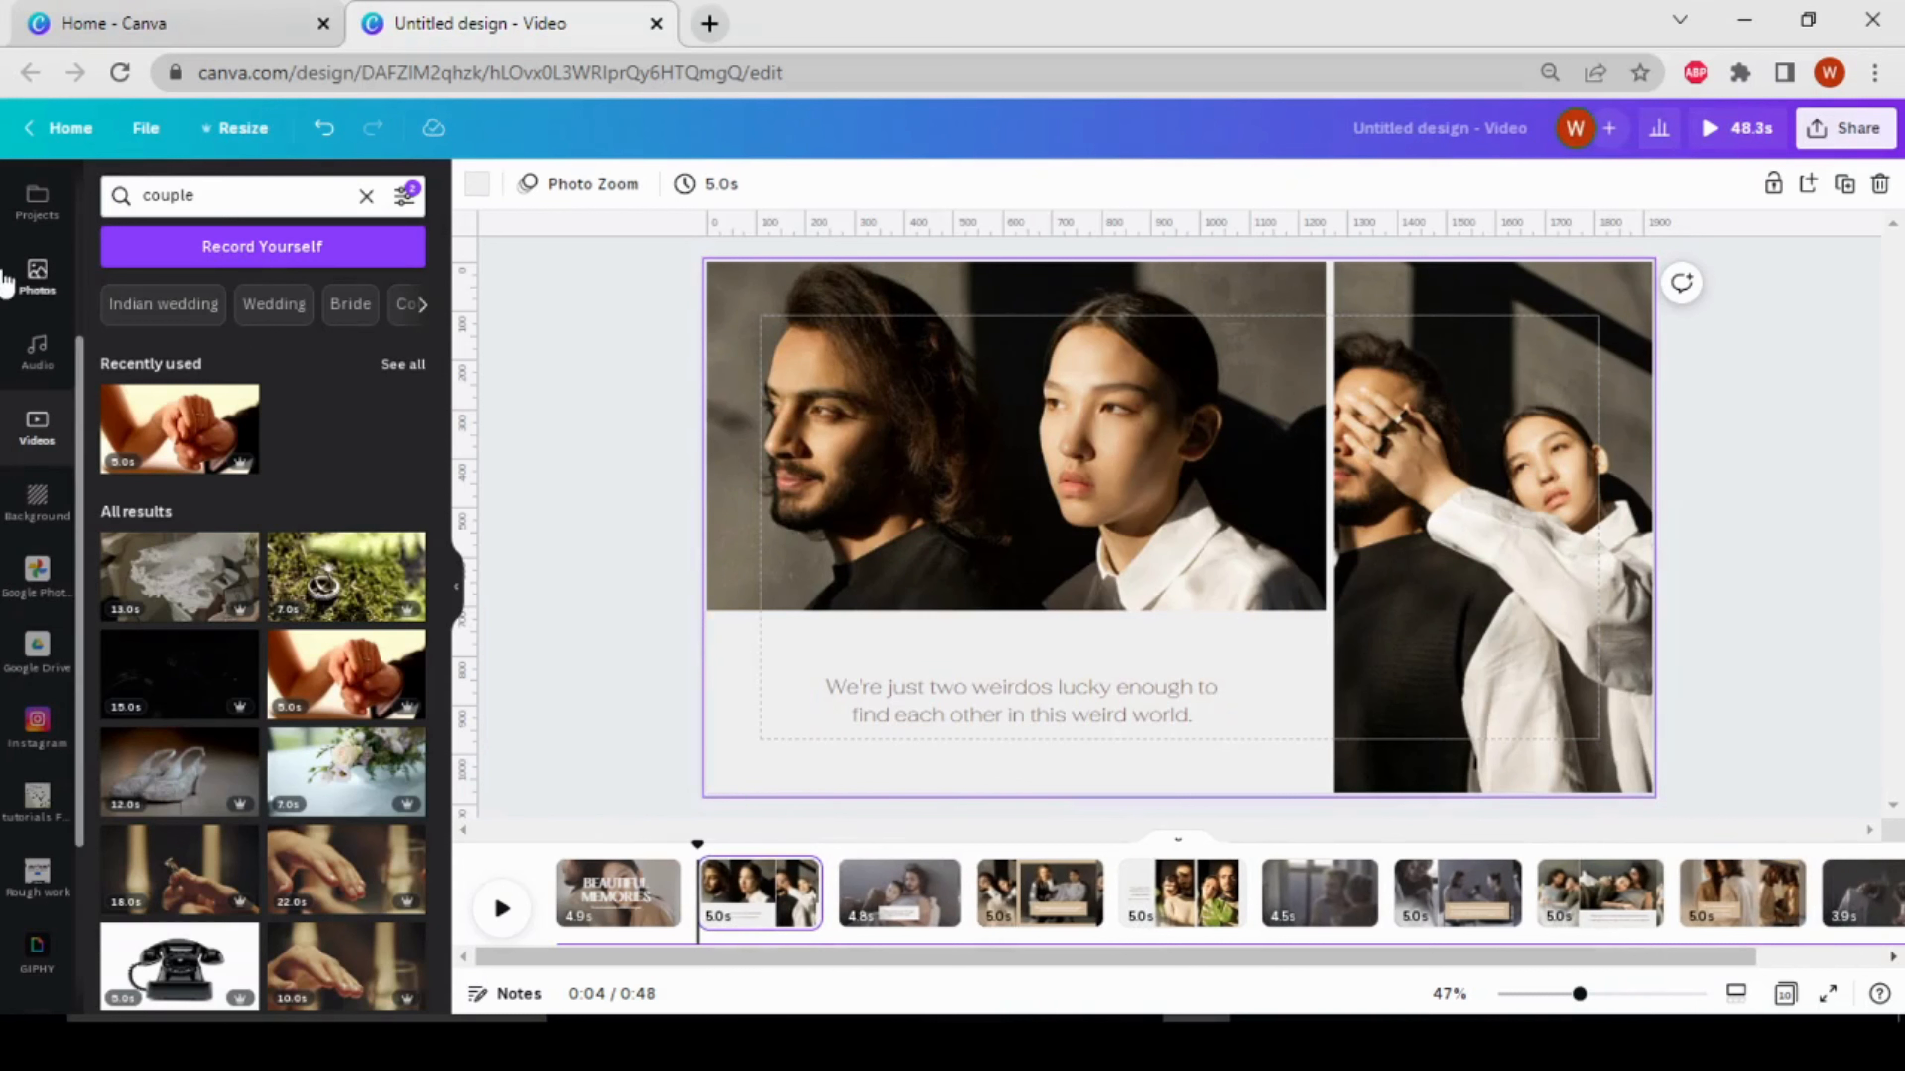
# Add the single-cell grid to the opening "Beautiful Memories" page, removing the copy misplaced on the second page
pyautogui.scroll(4, 6, 282)
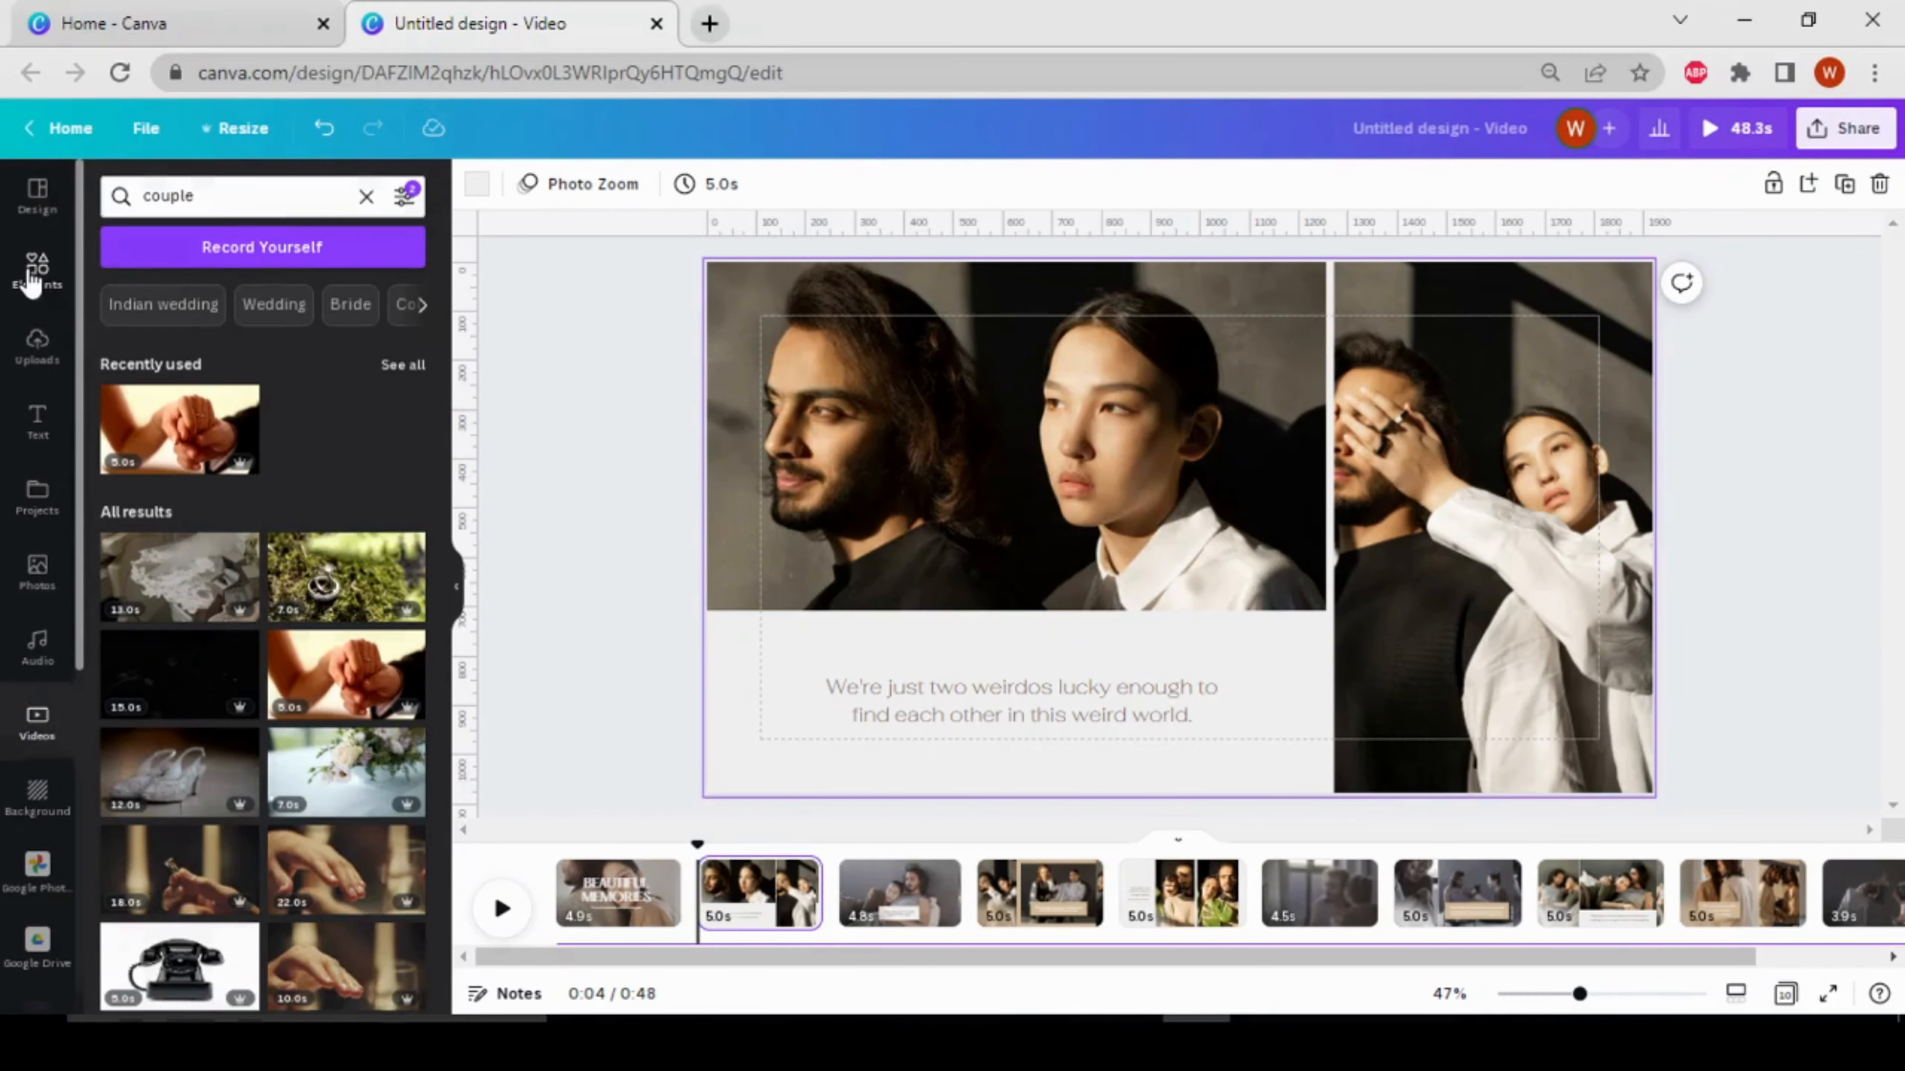
pyautogui.click(31, 266)
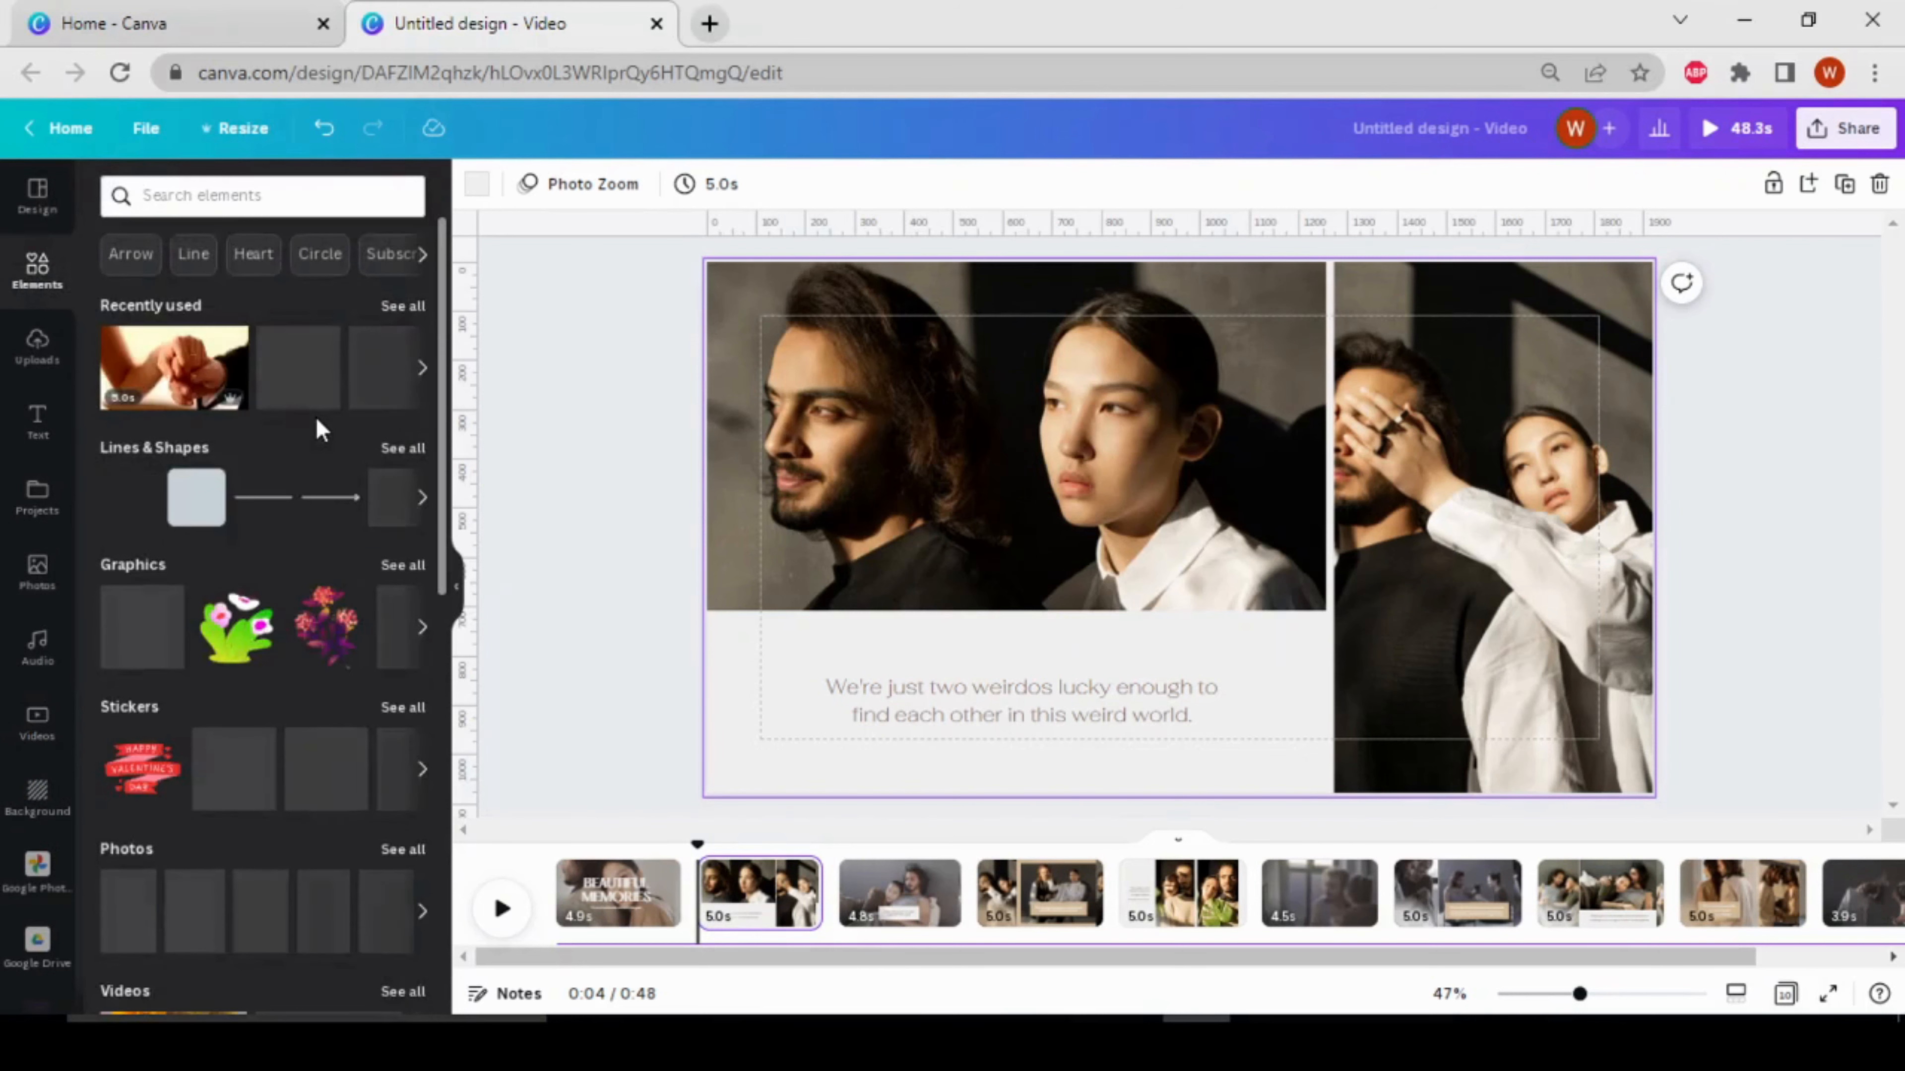
pyautogui.scroll(-7, 317, 422)
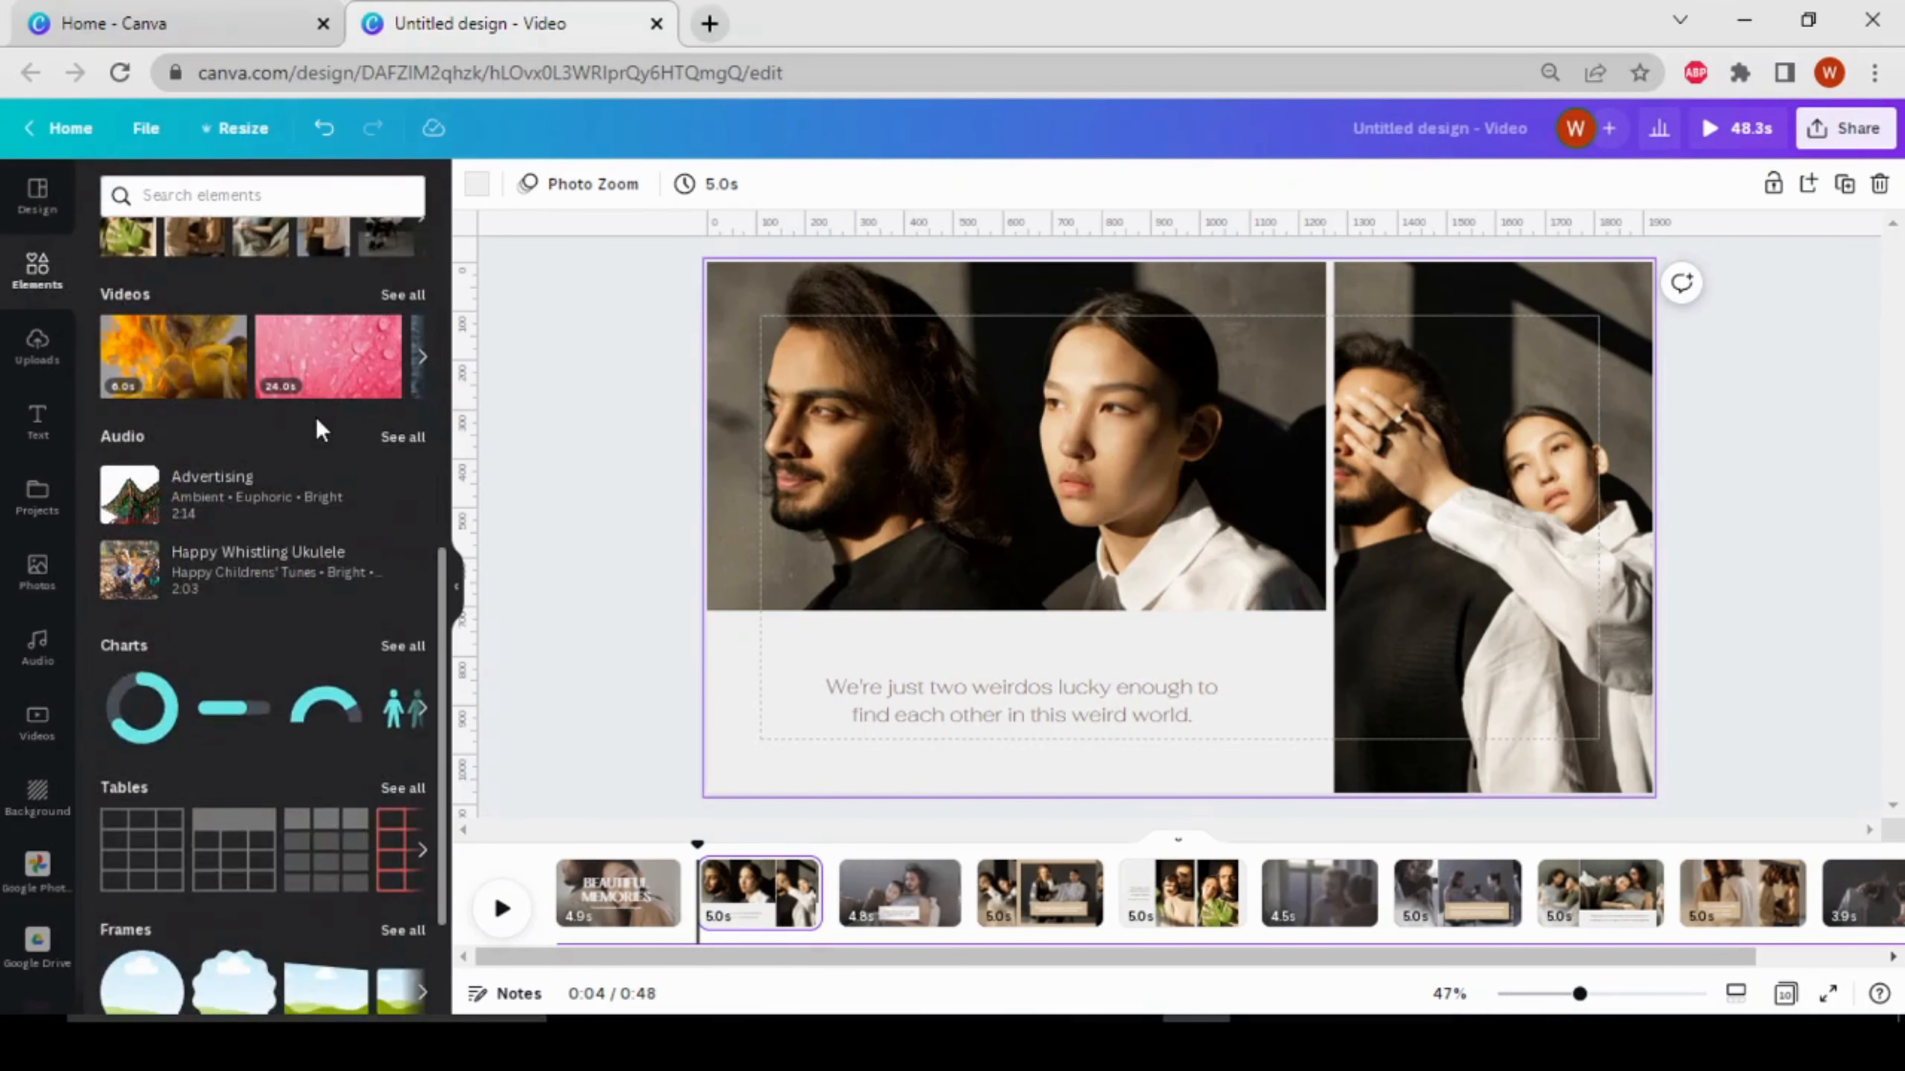
pyautogui.scroll(-6, 315, 418)
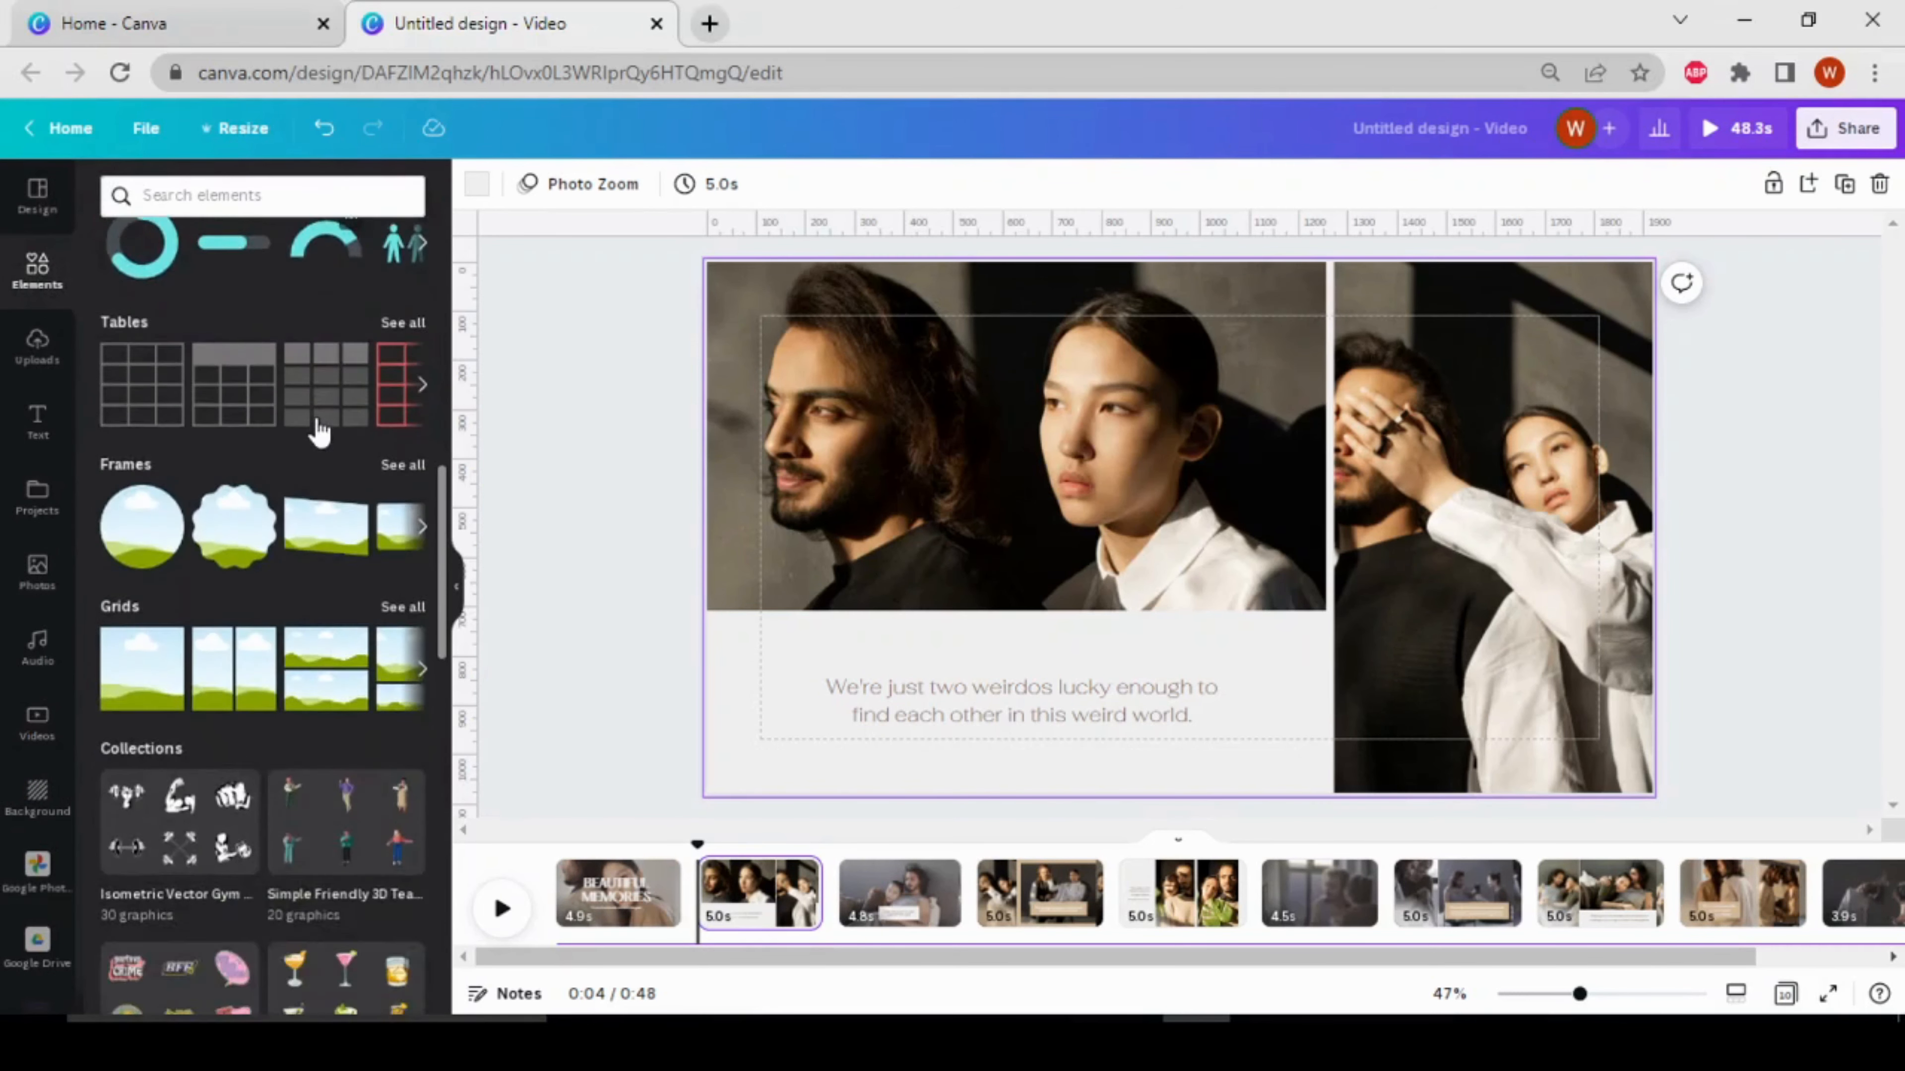
pyautogui.scroll(-2, 319, 431)
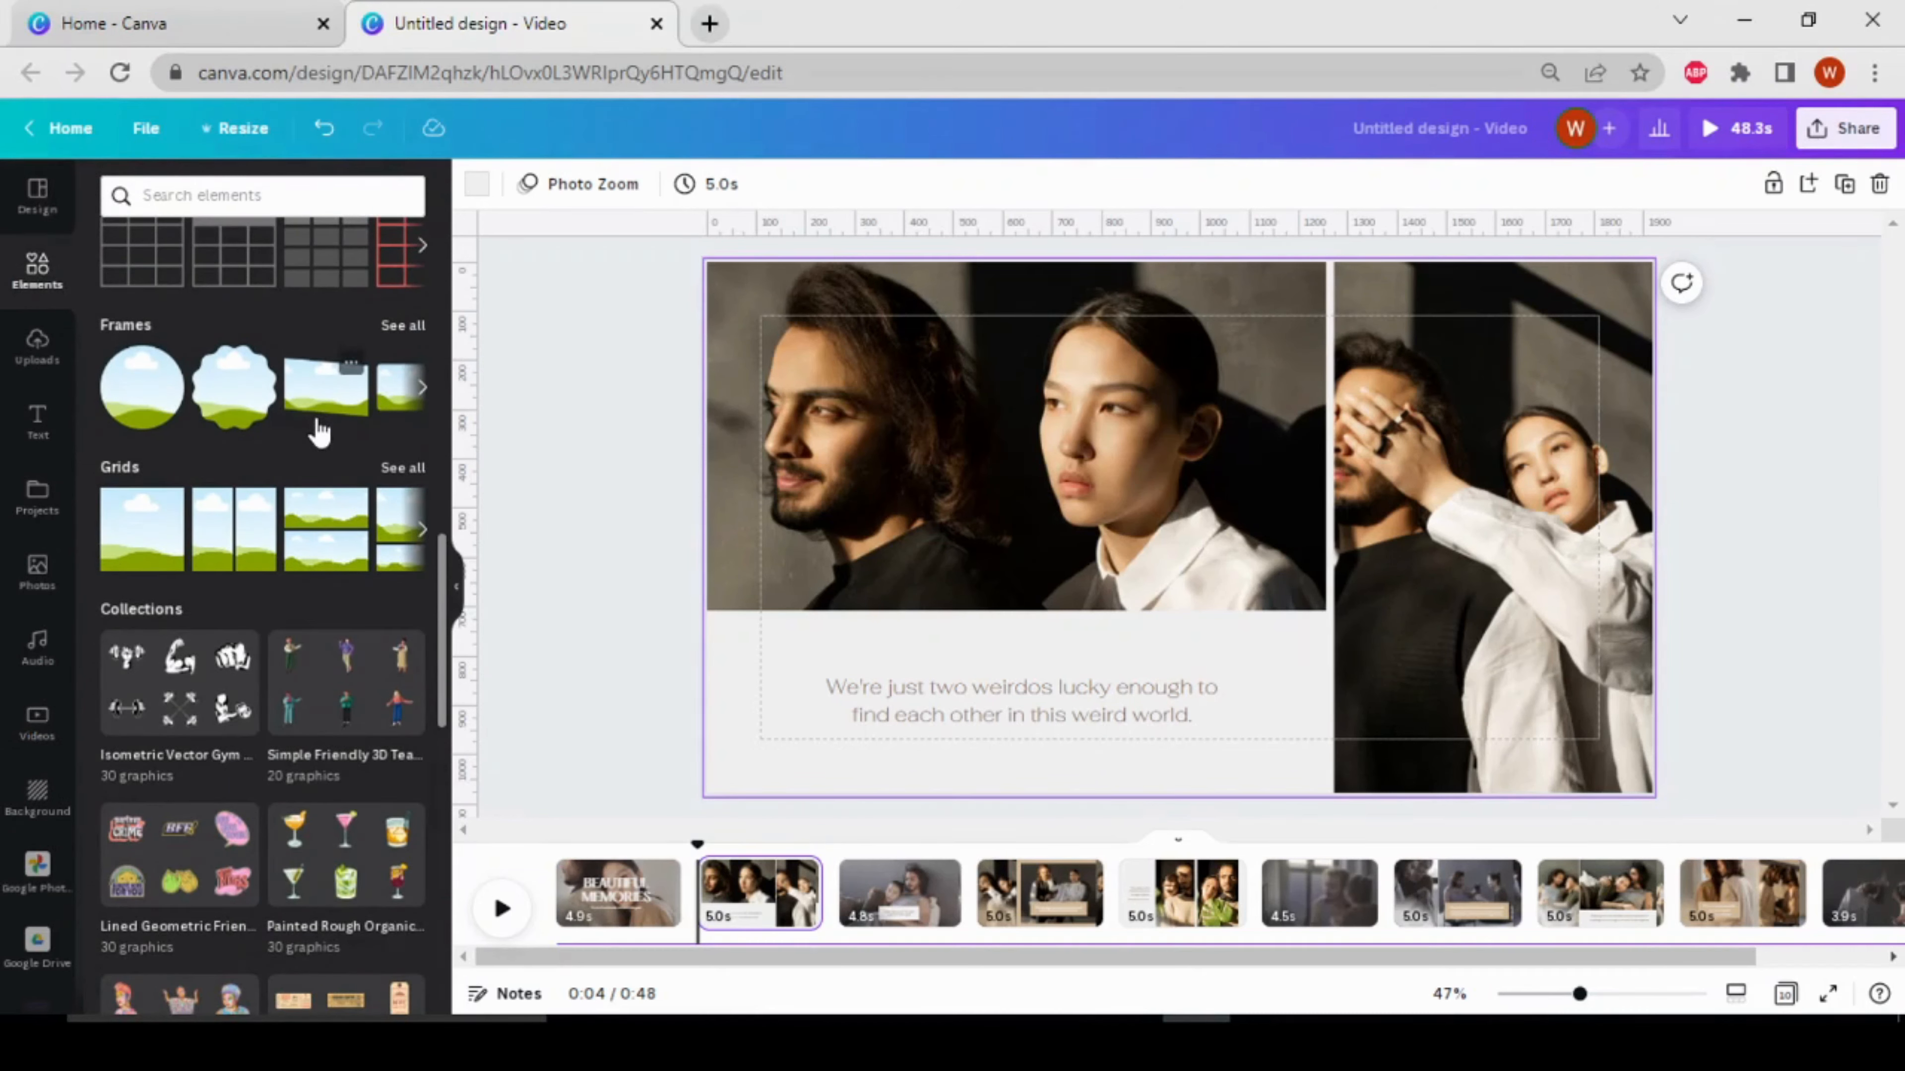
pyautogui.click(150, 537)
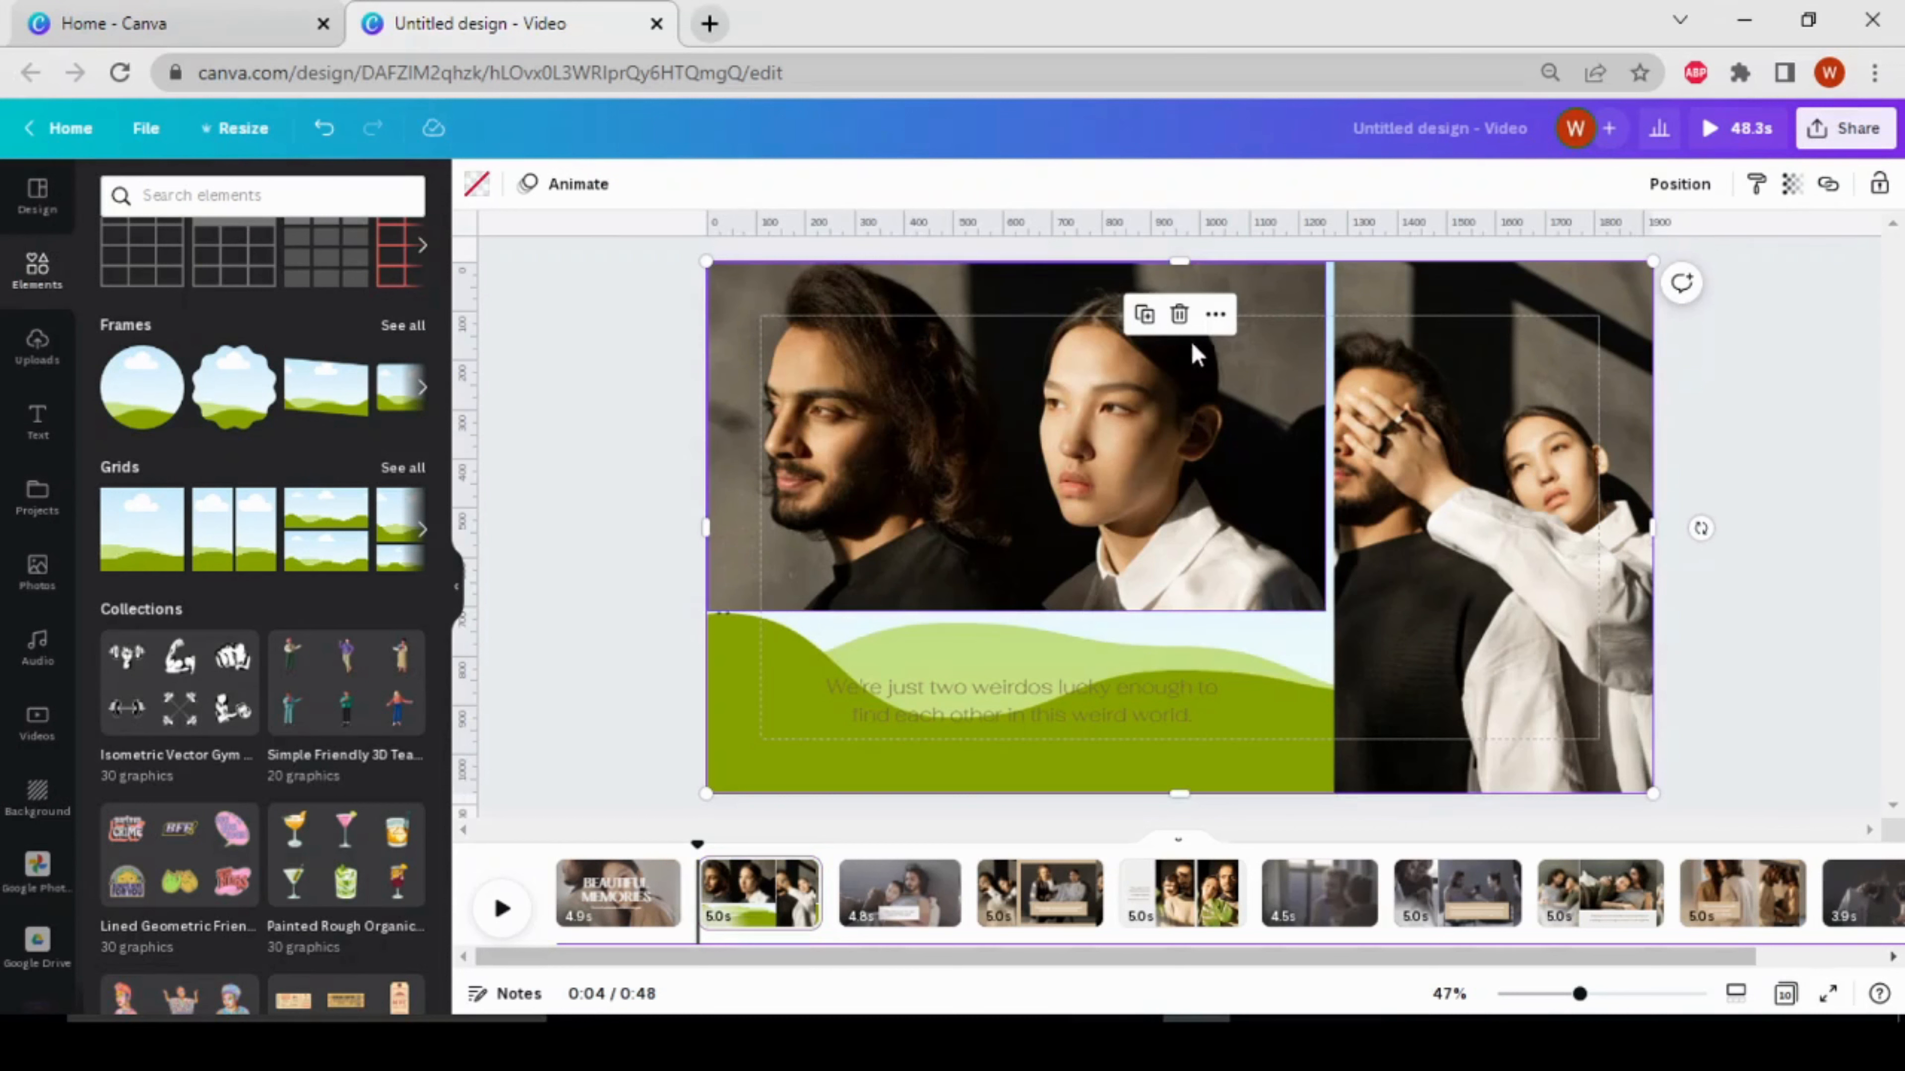
pyautogui.click(1179, 314)
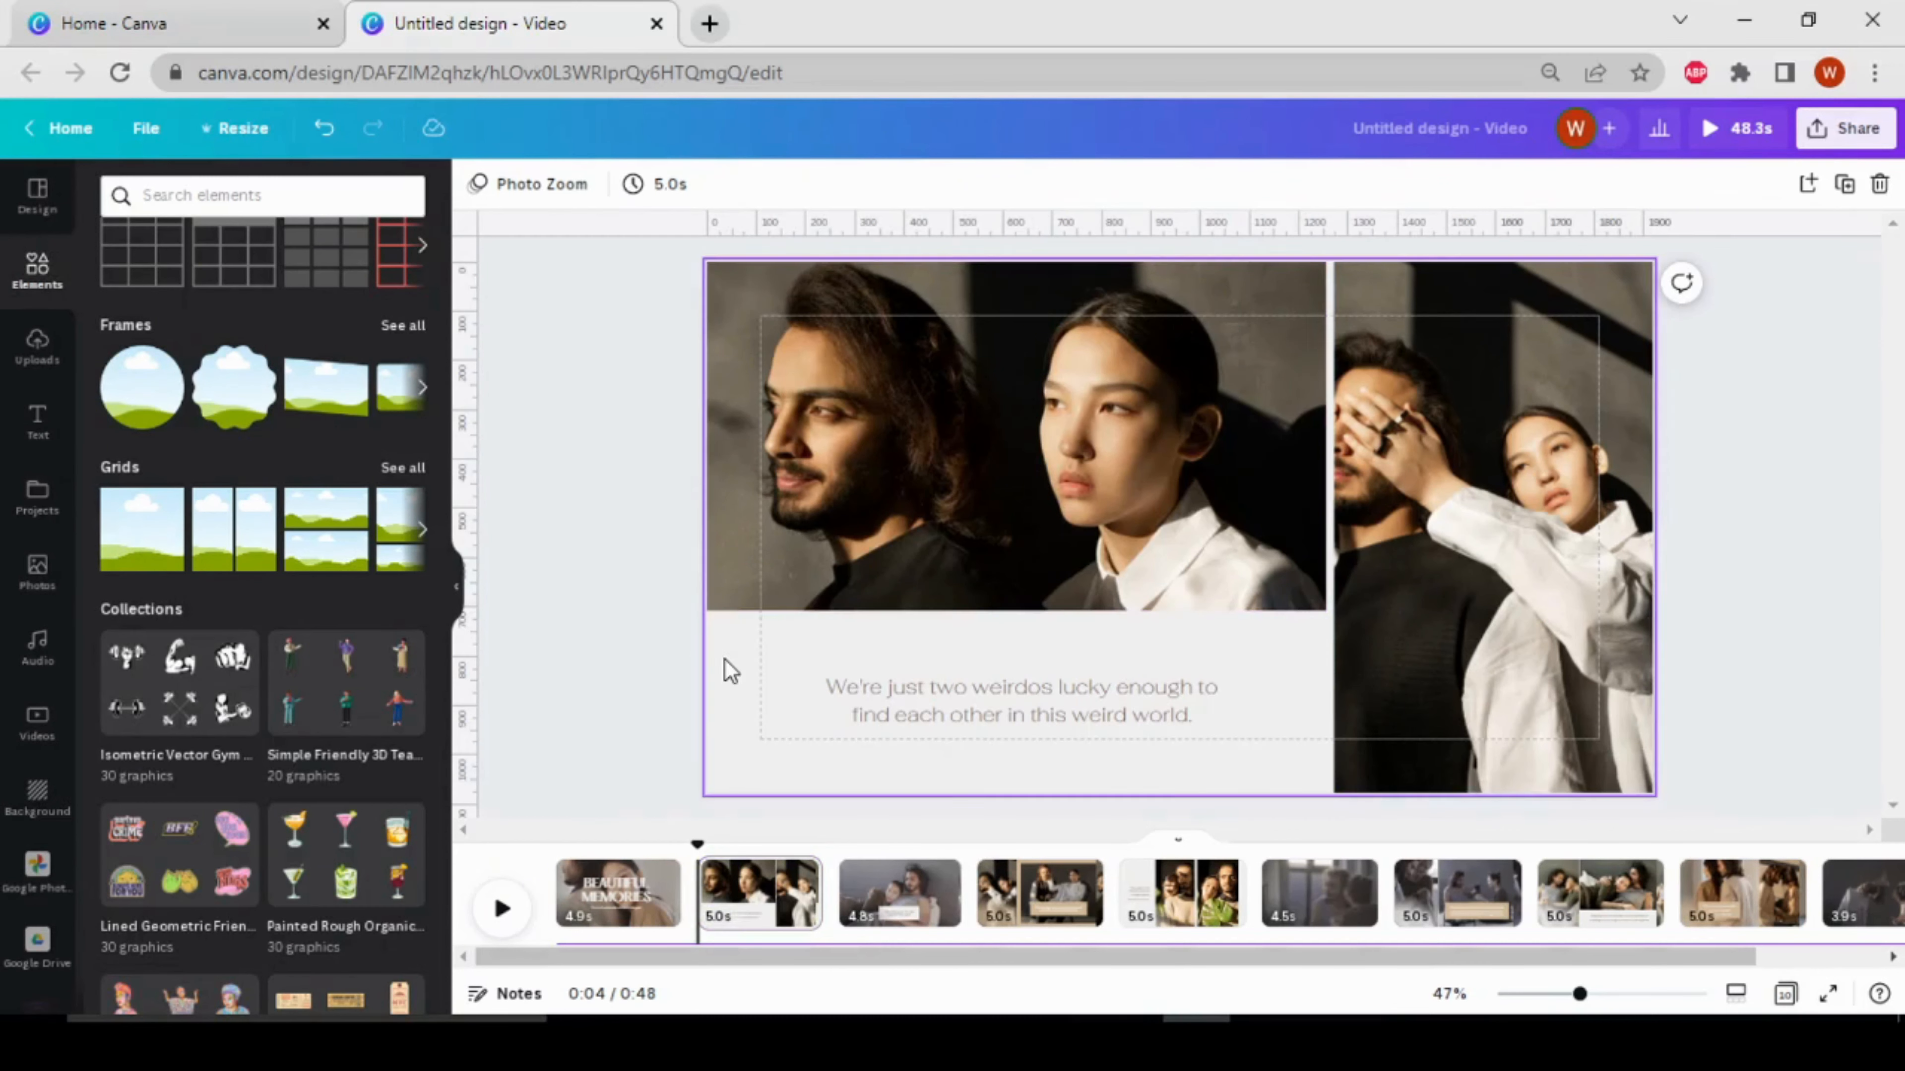
pyautogui.click(630, 905)
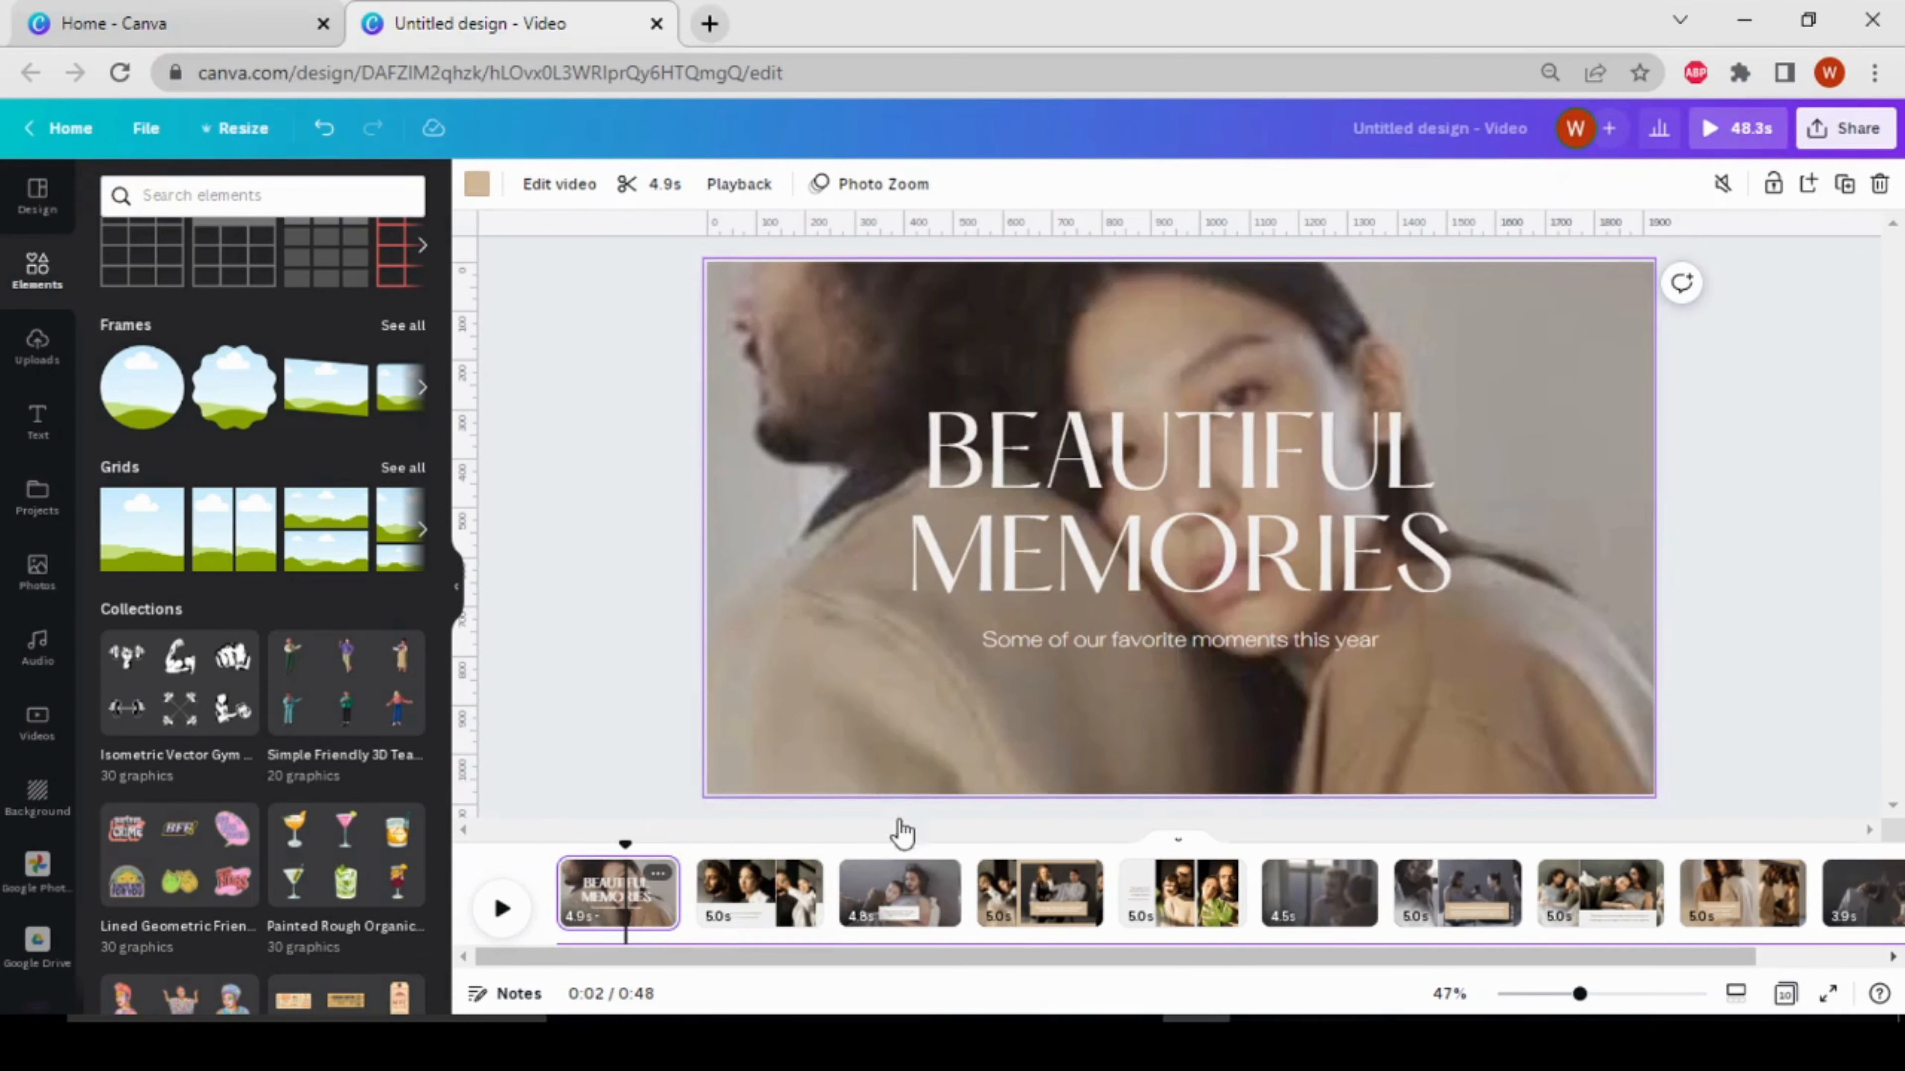
pyautogui.click(142, 534)
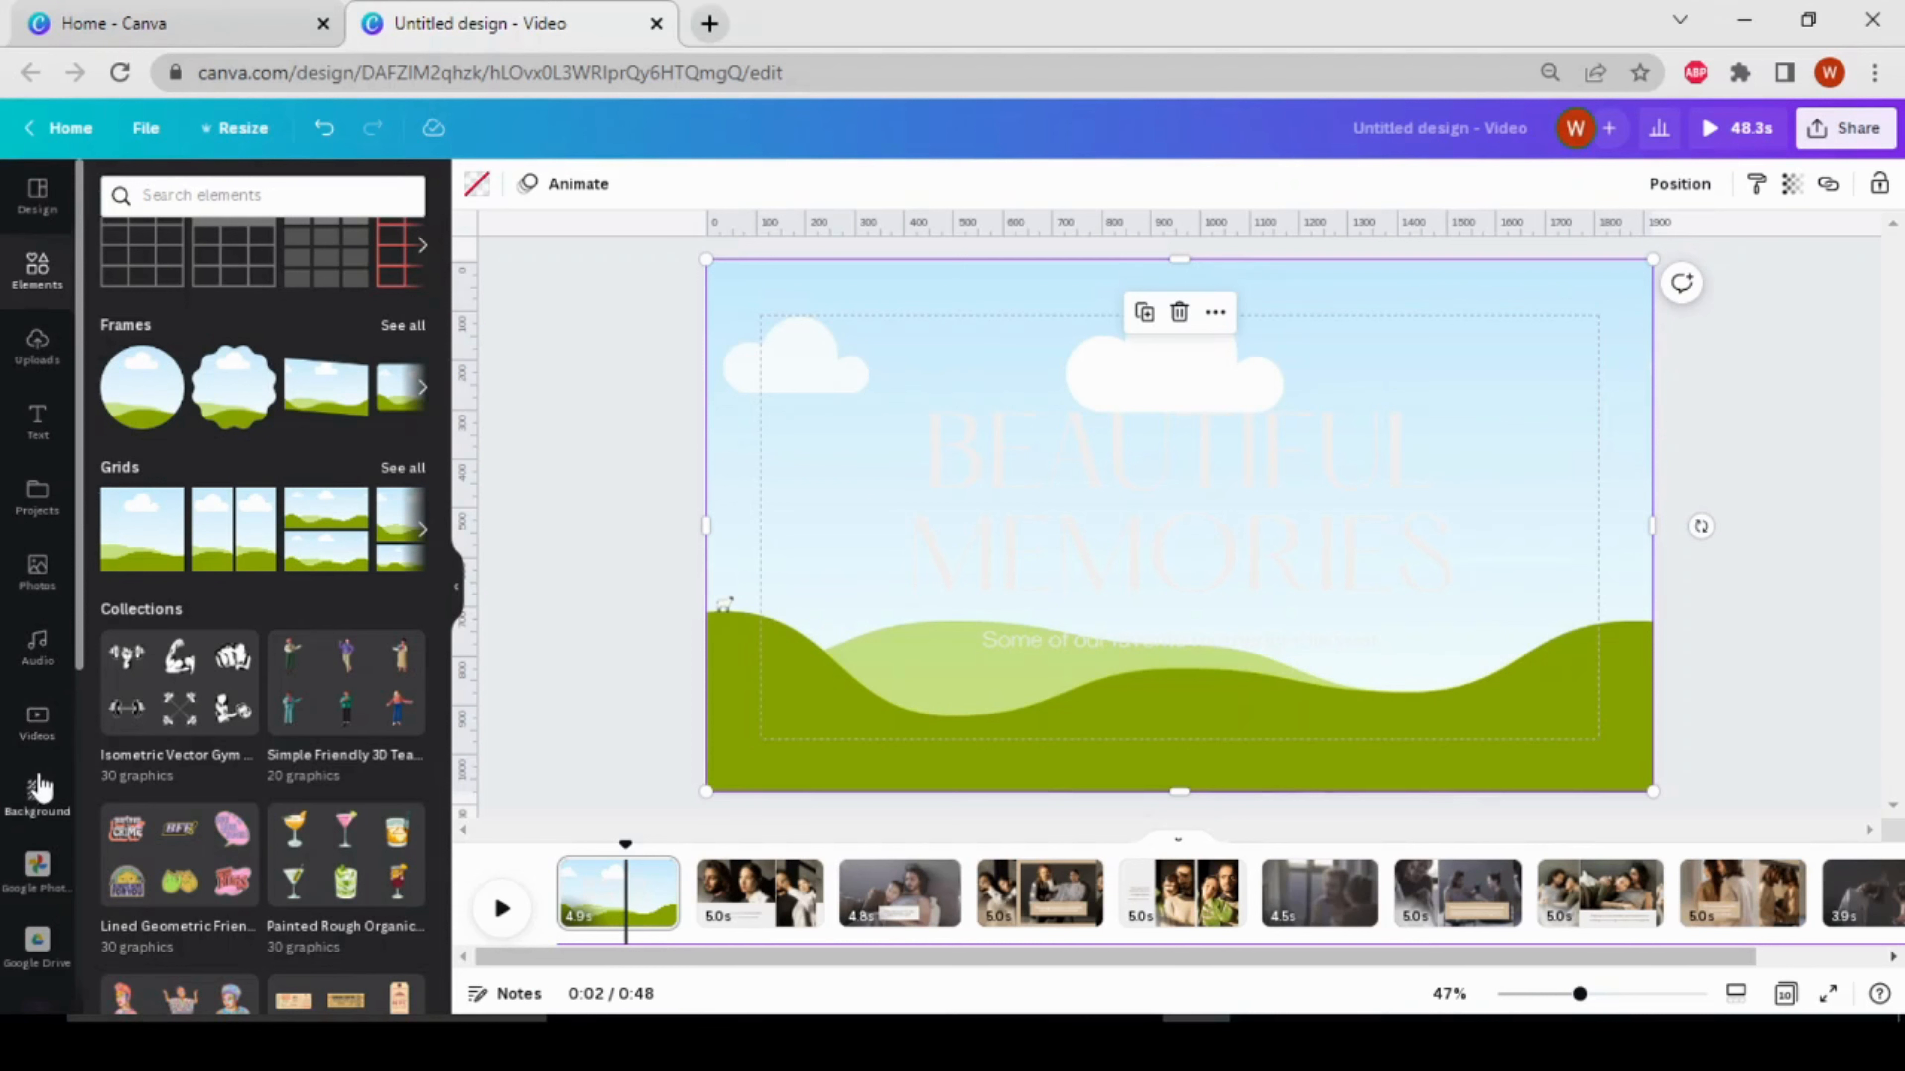
# Fill the opening page's grid with the recently used holding-hands clip and set its video speed to 0.75
pyautogui.click(34, 720)
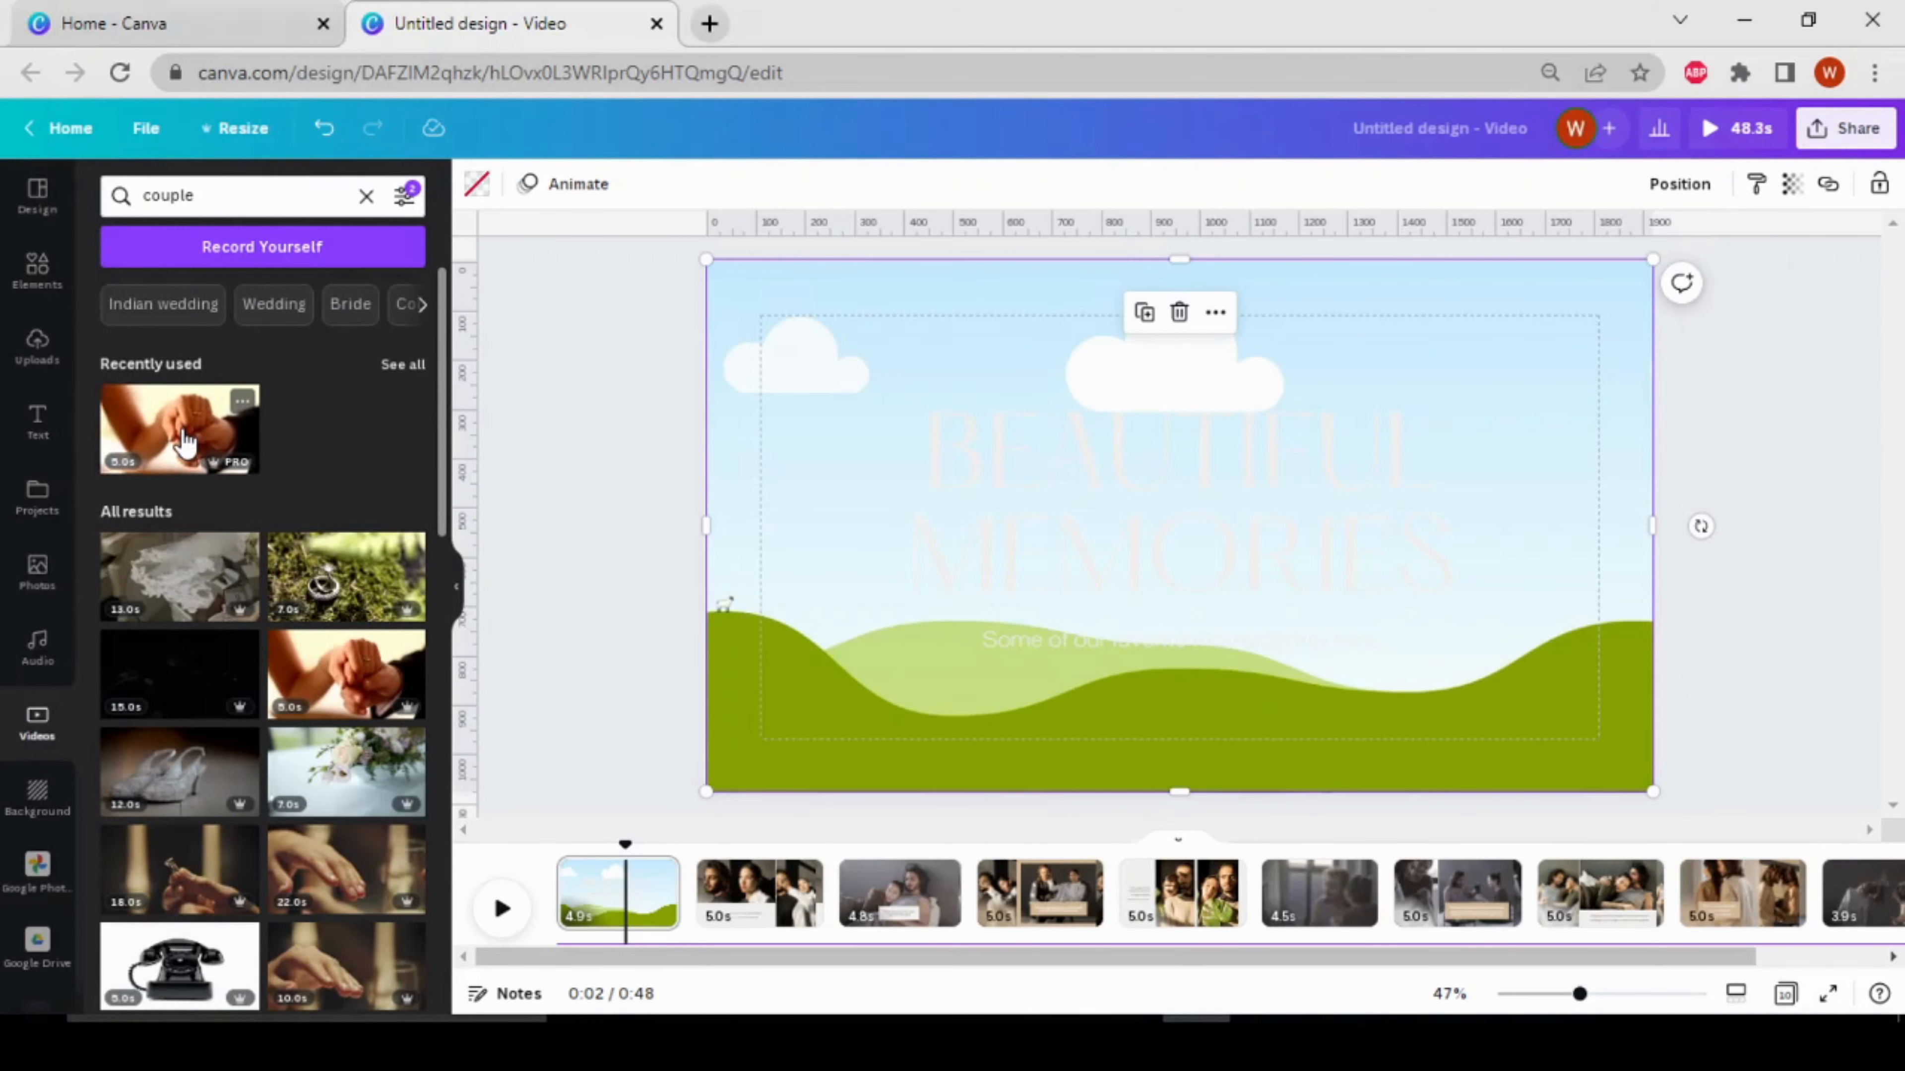
pyautogui.moveTo(185, 443); pyautogui.dragTo(935, 370)
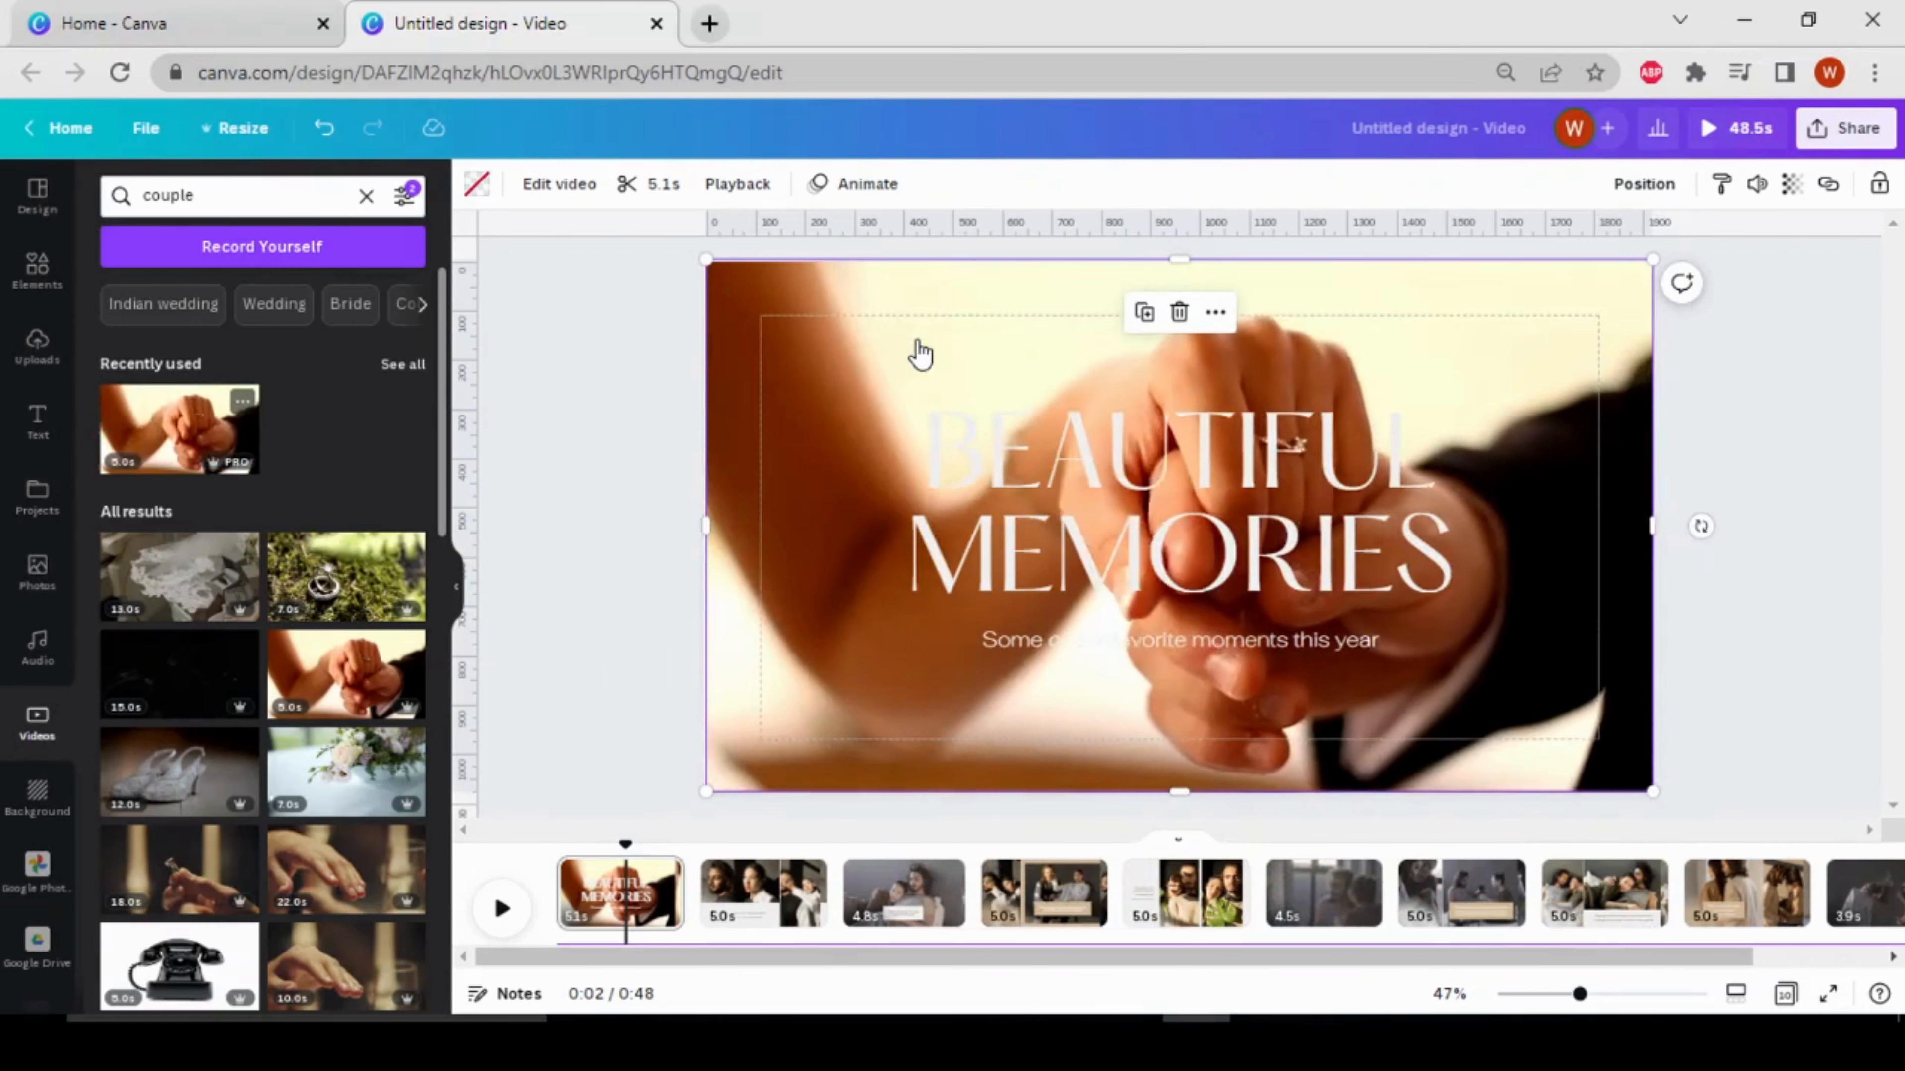
pyautogui.click(739, 185)
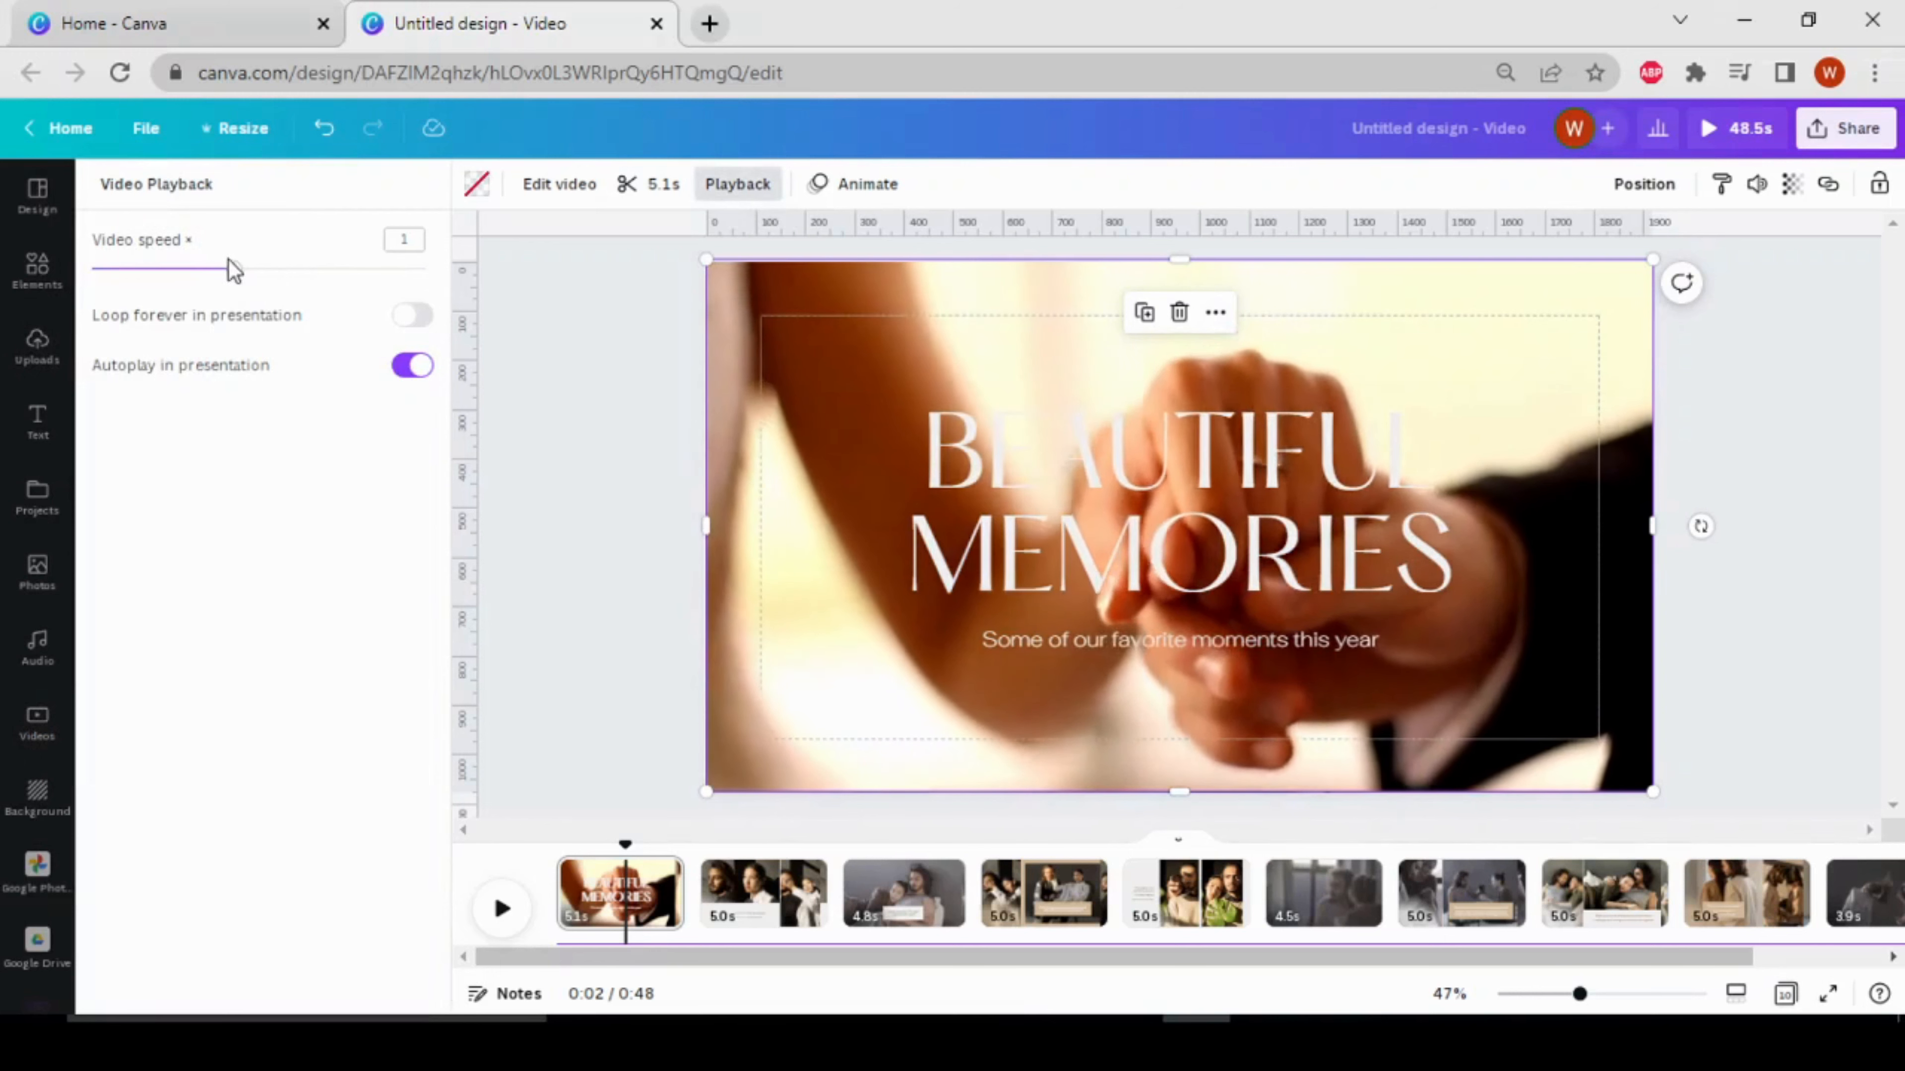
pyautogui.moveTo(235, 269); pyautogui.dragTo(186, 269)
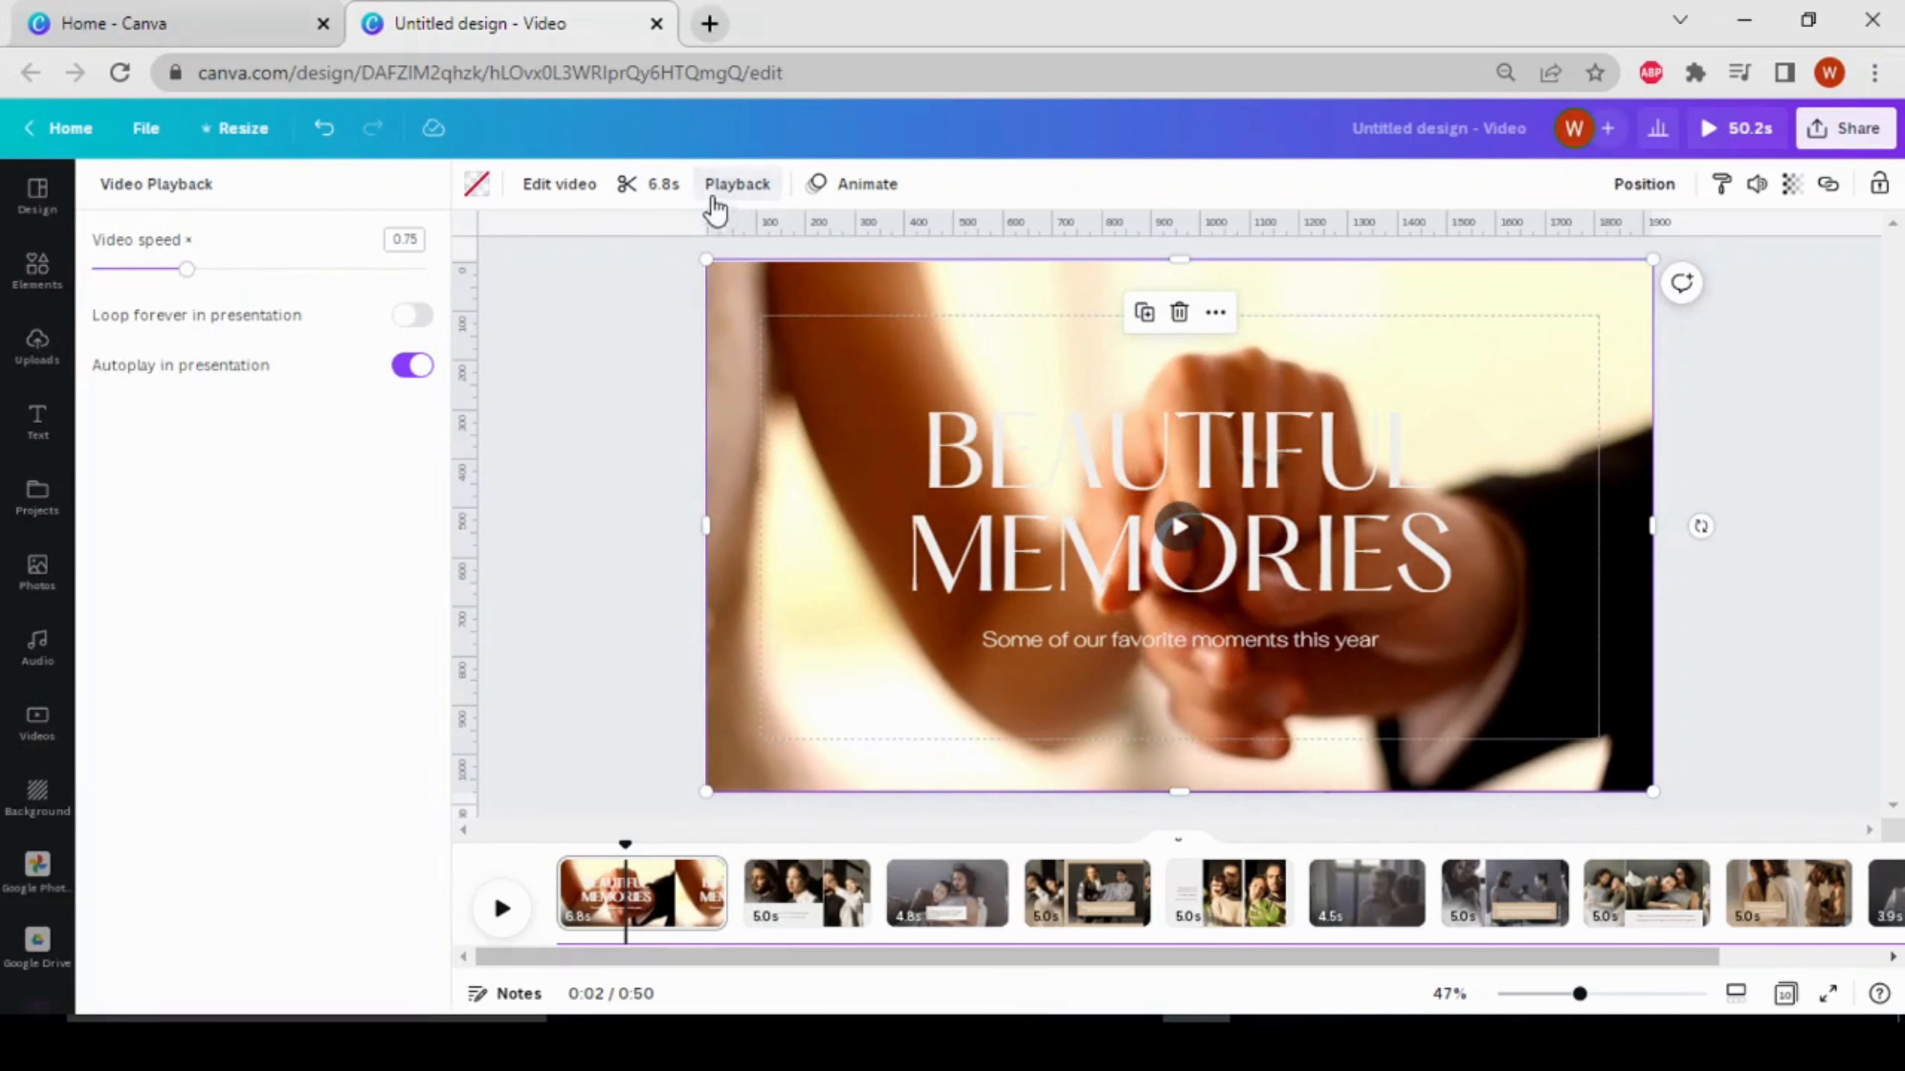
# Trim the end of the holding-hands clip on the opening page so that it lasts 5.2 s
pyautogui.click(673, 192)
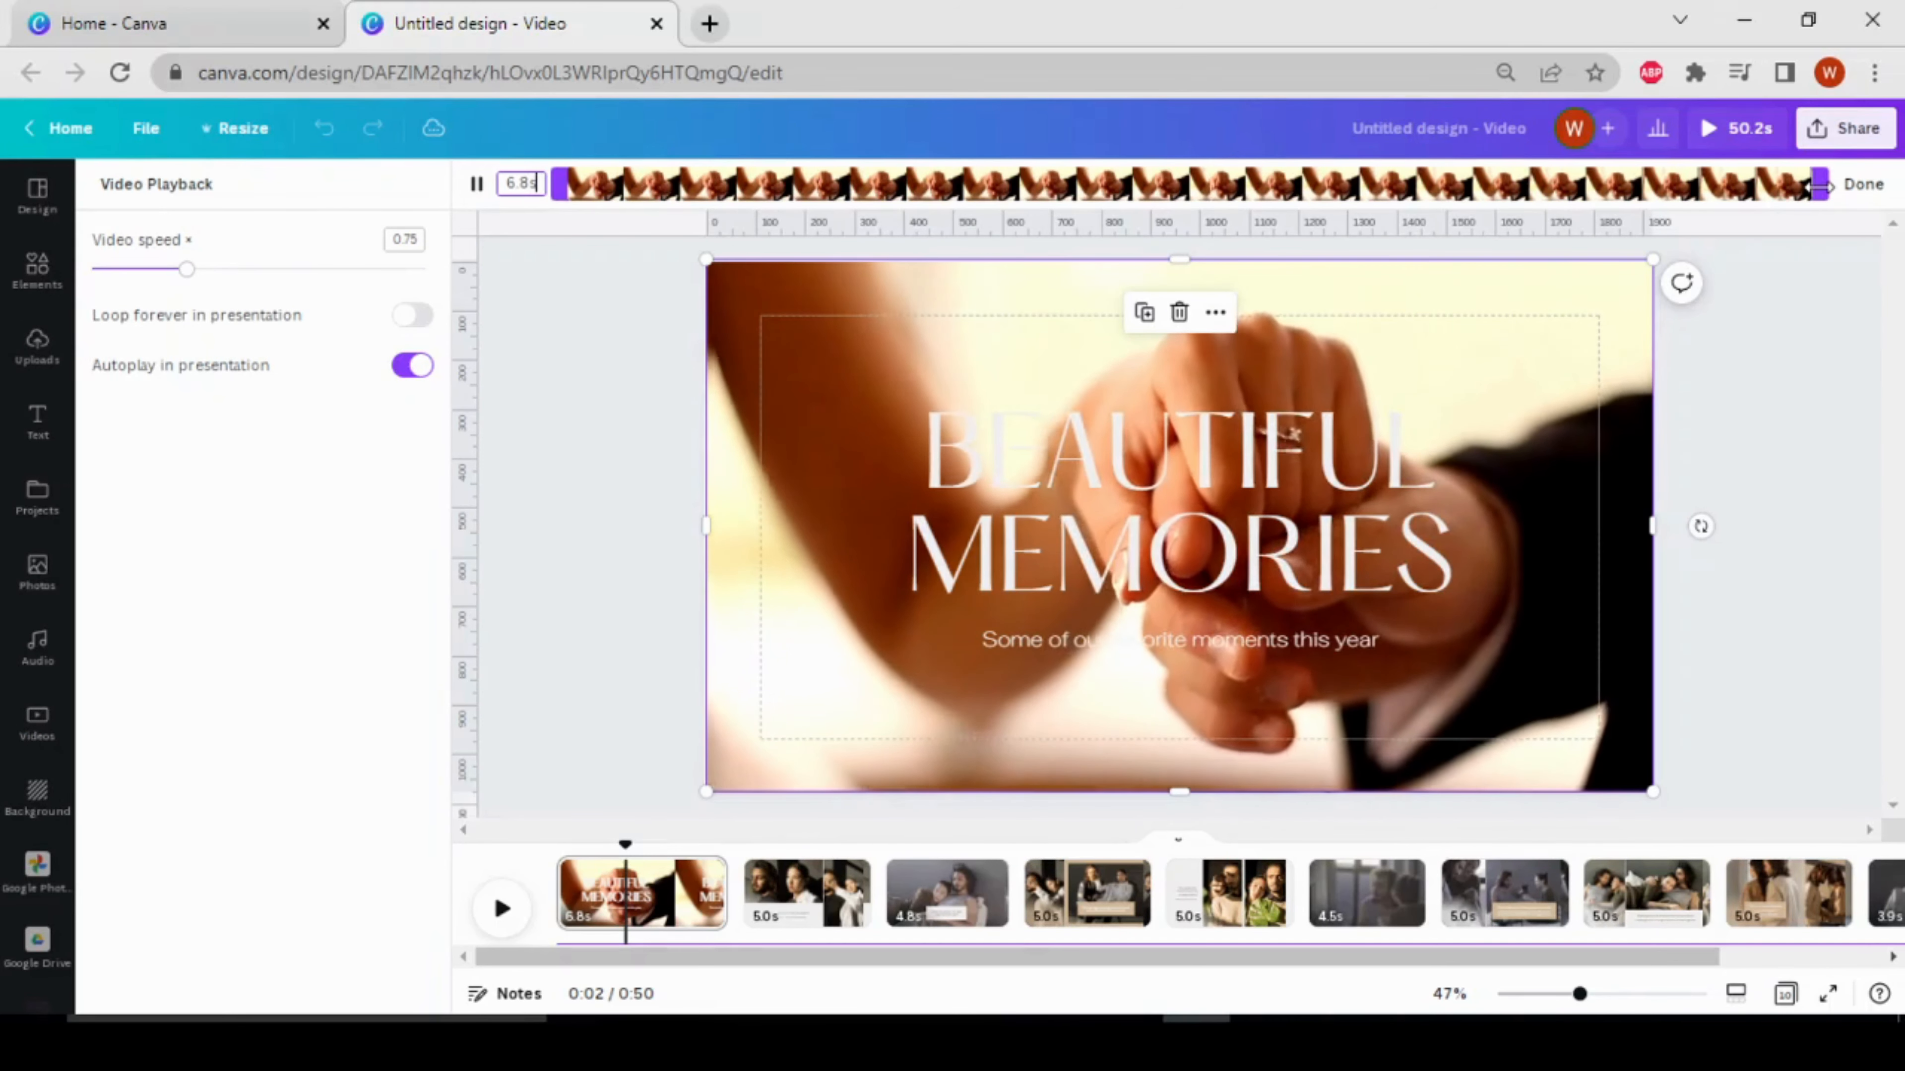
pyautogui.moveTo(1823, 186); pyautogui.dragTo(1532, 202)
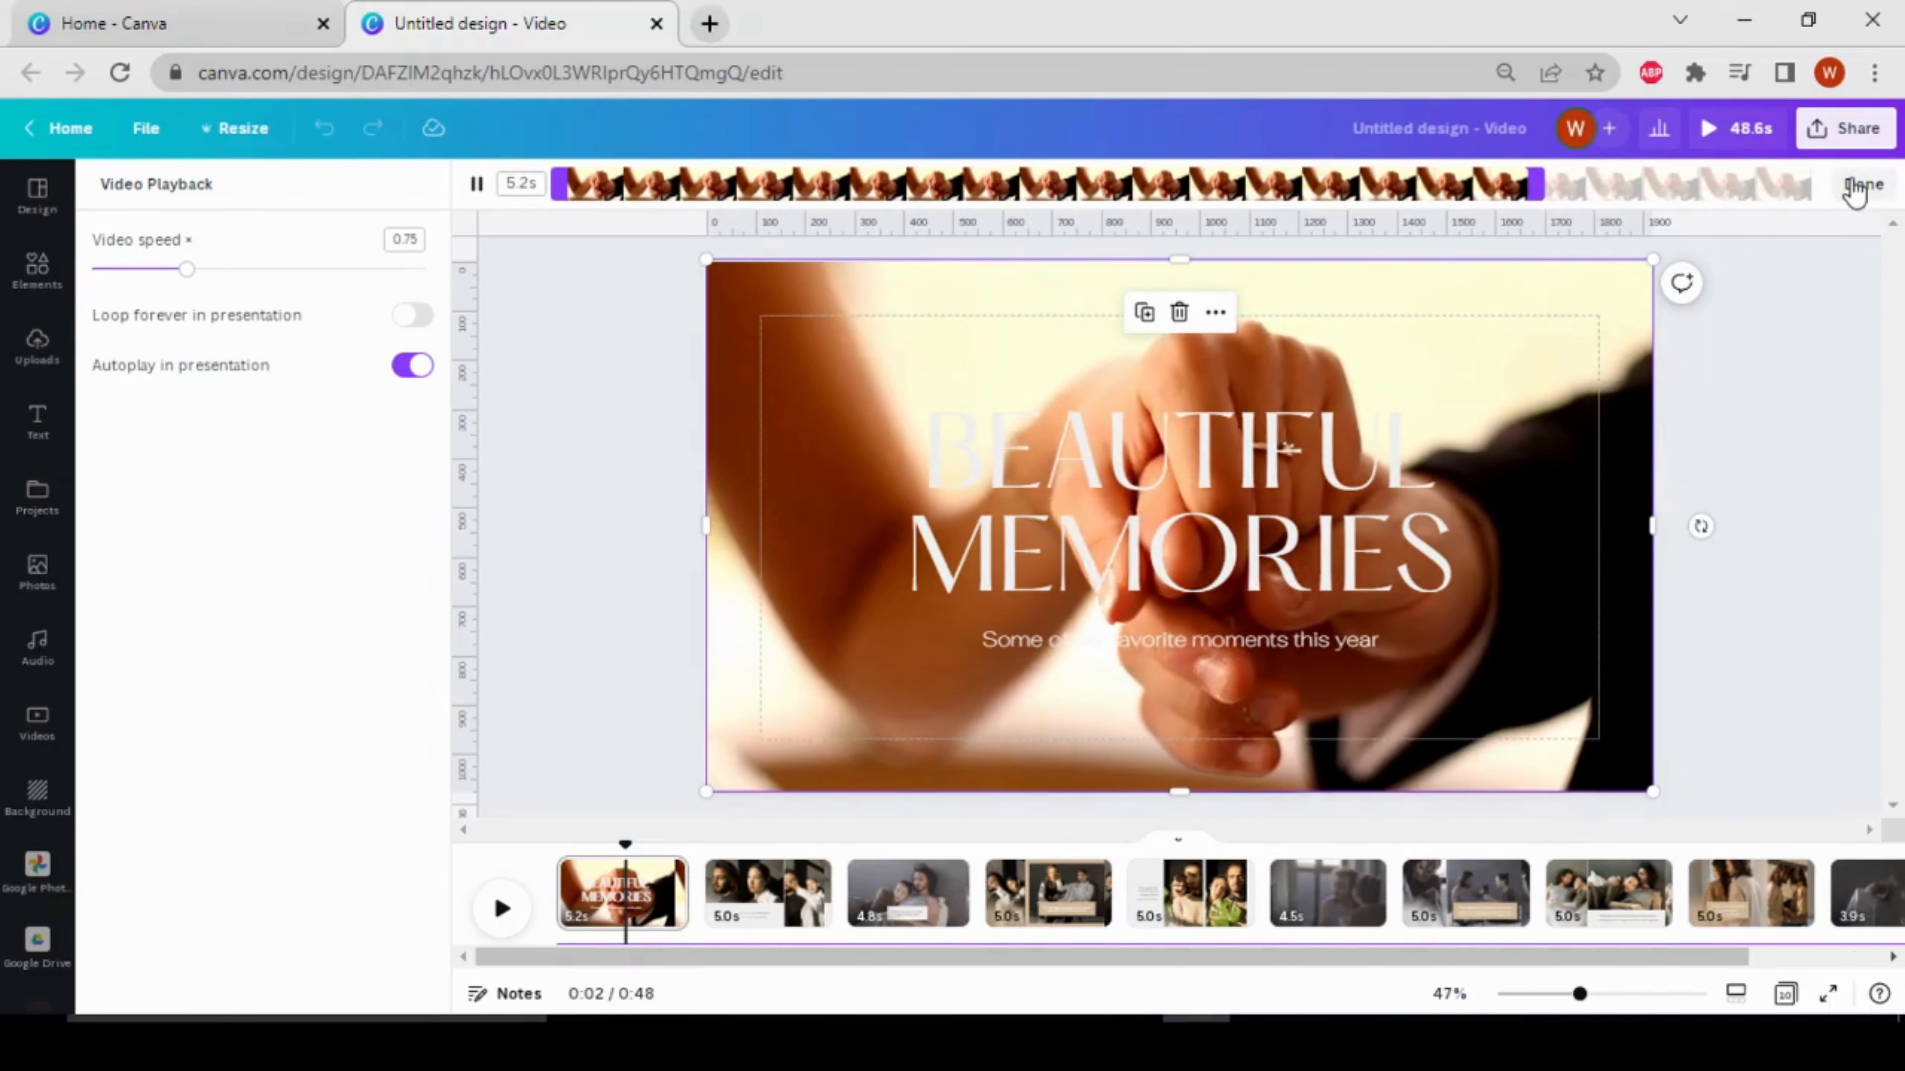
pyautogui.click(1857, 186)
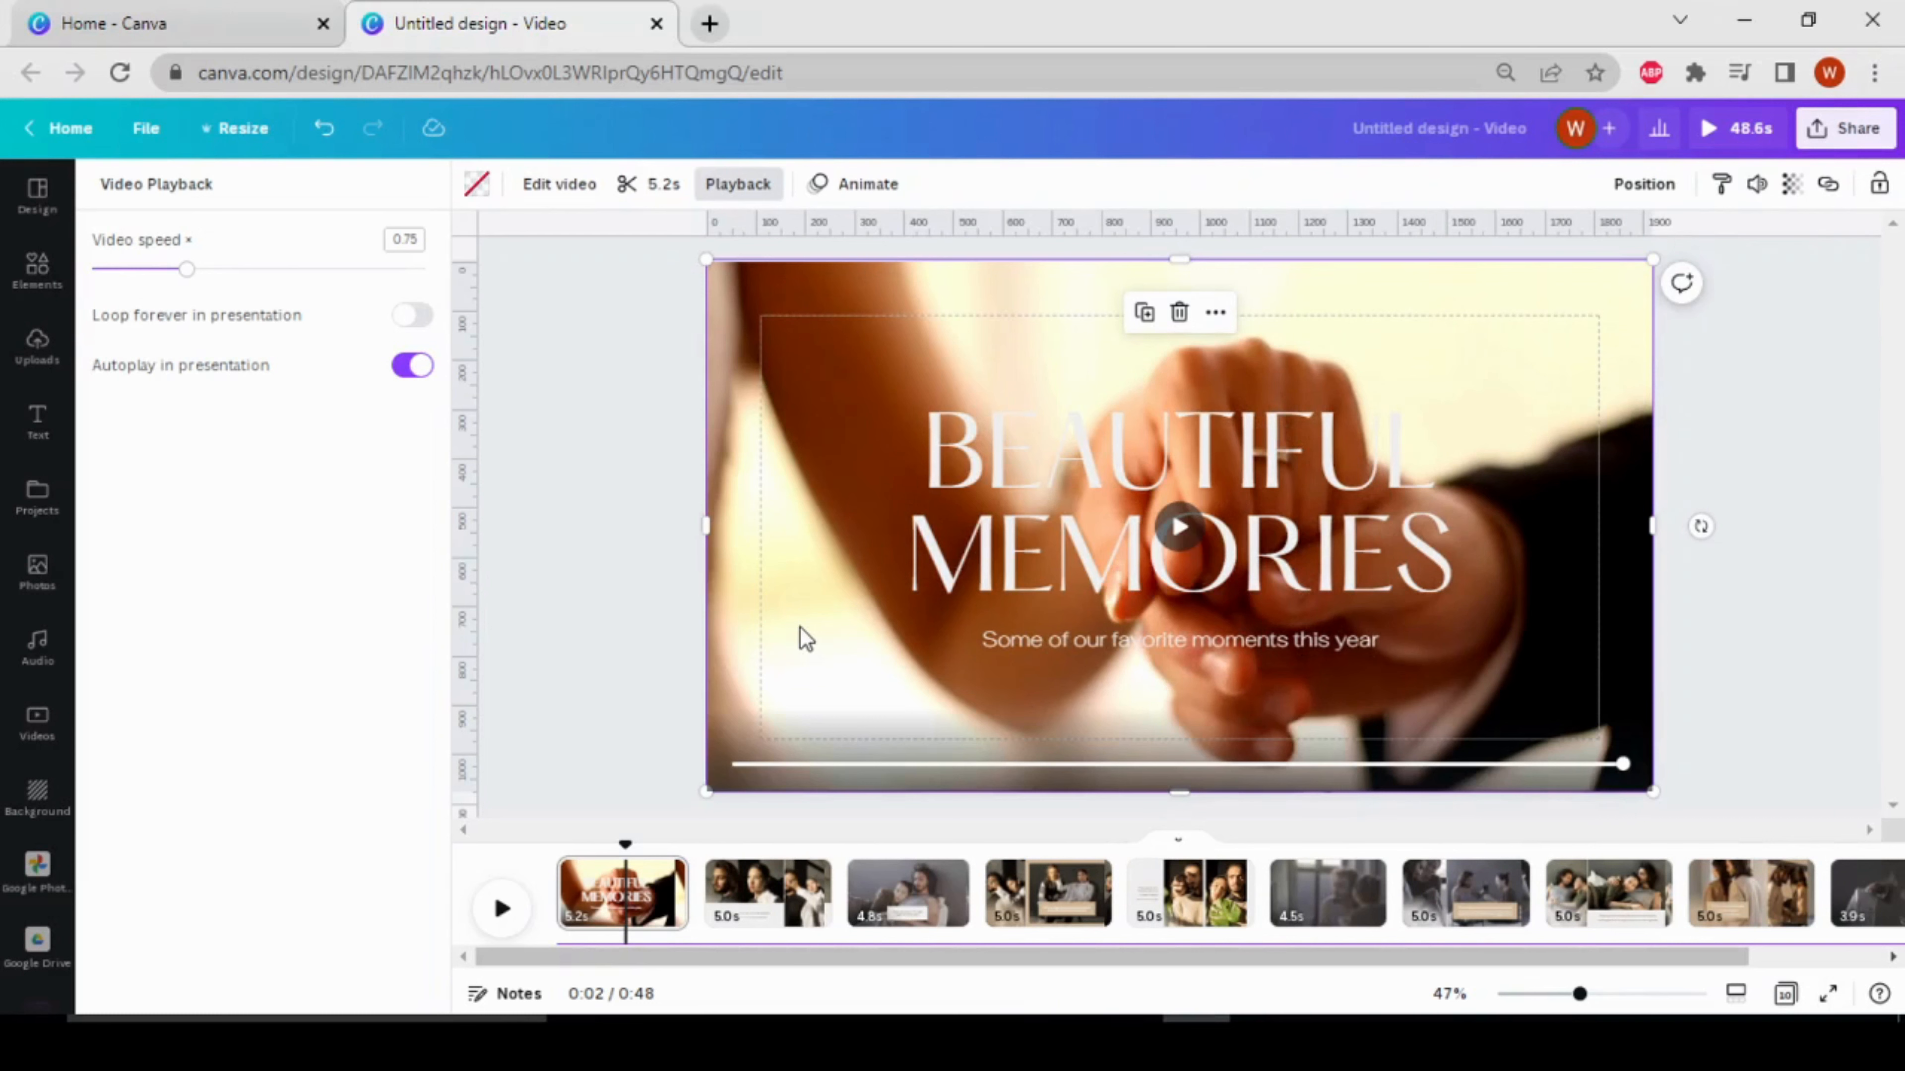
# Show the holding-hands clip's timing and delay its start within the opening page, leaving it on screen for the final 3.0 s
pyautogui.rightClick(801, 636)
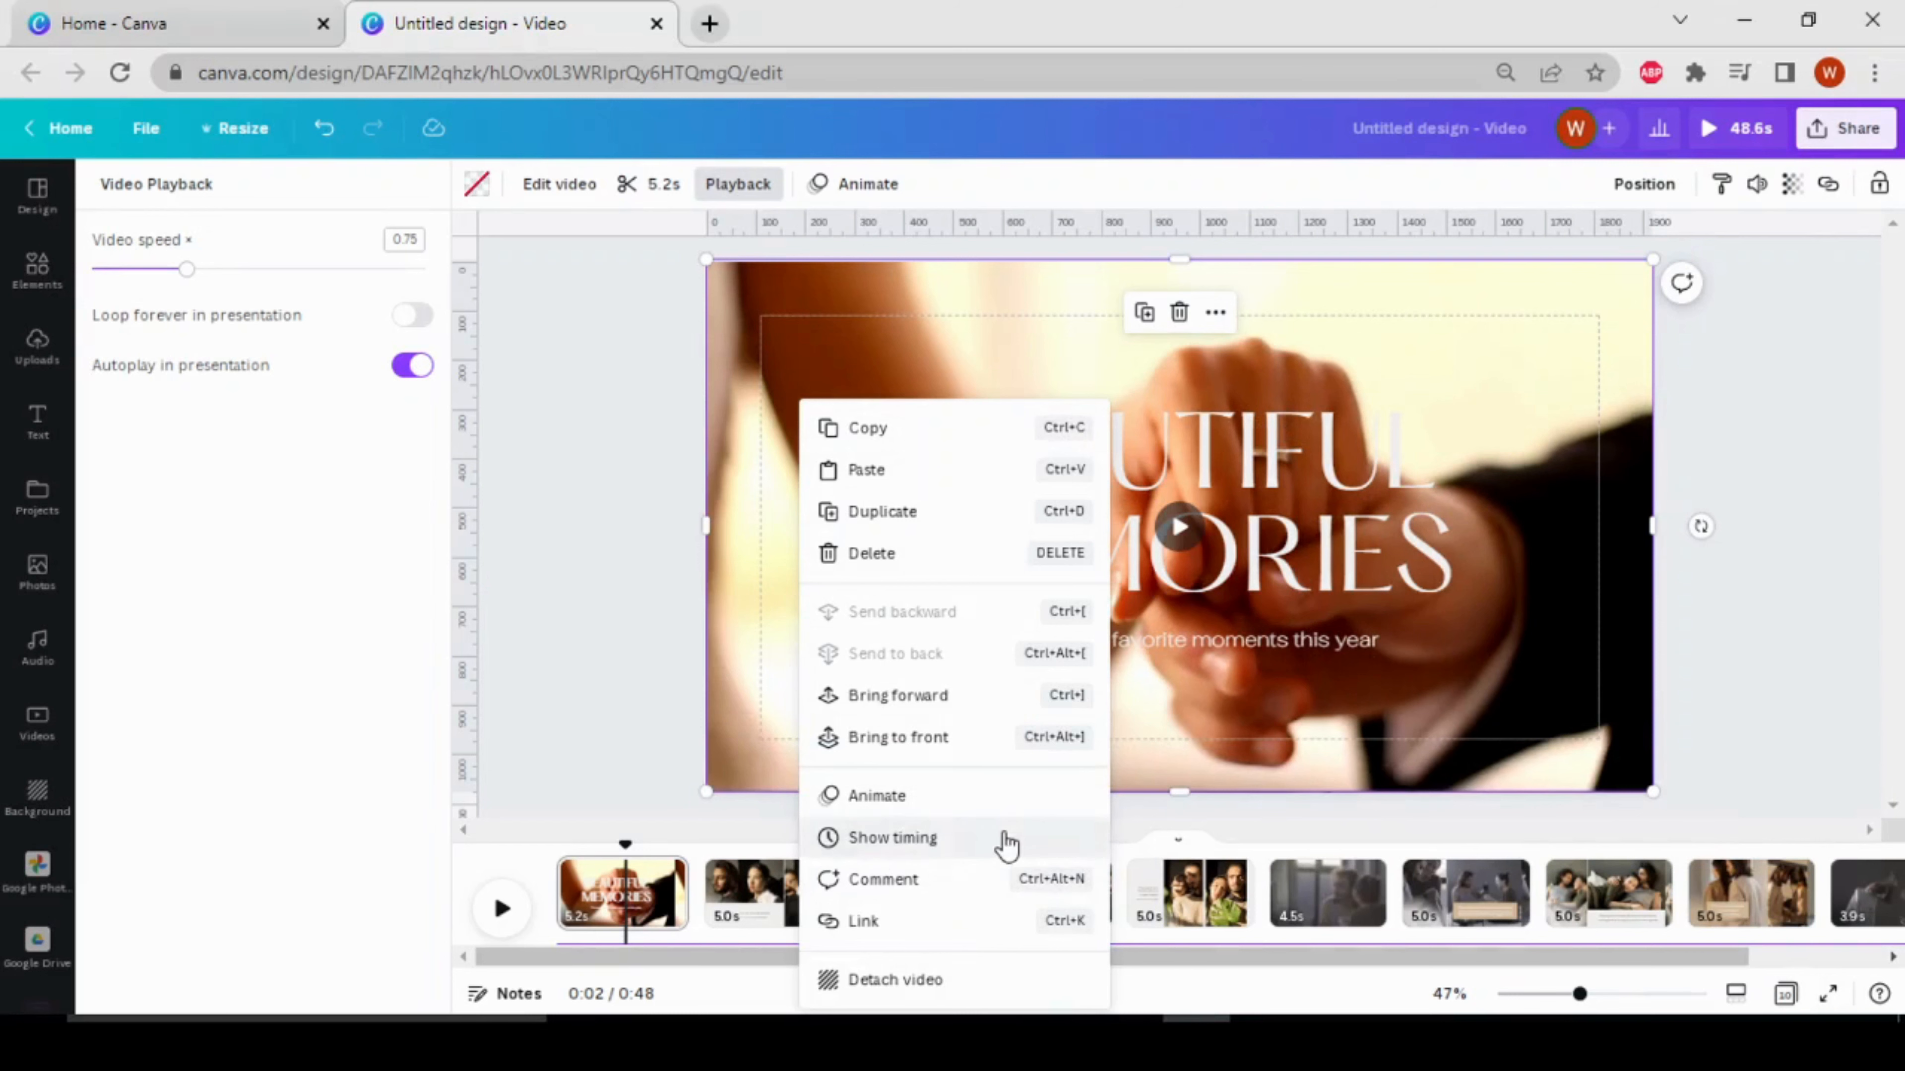
pyautogui.click(893, 838)
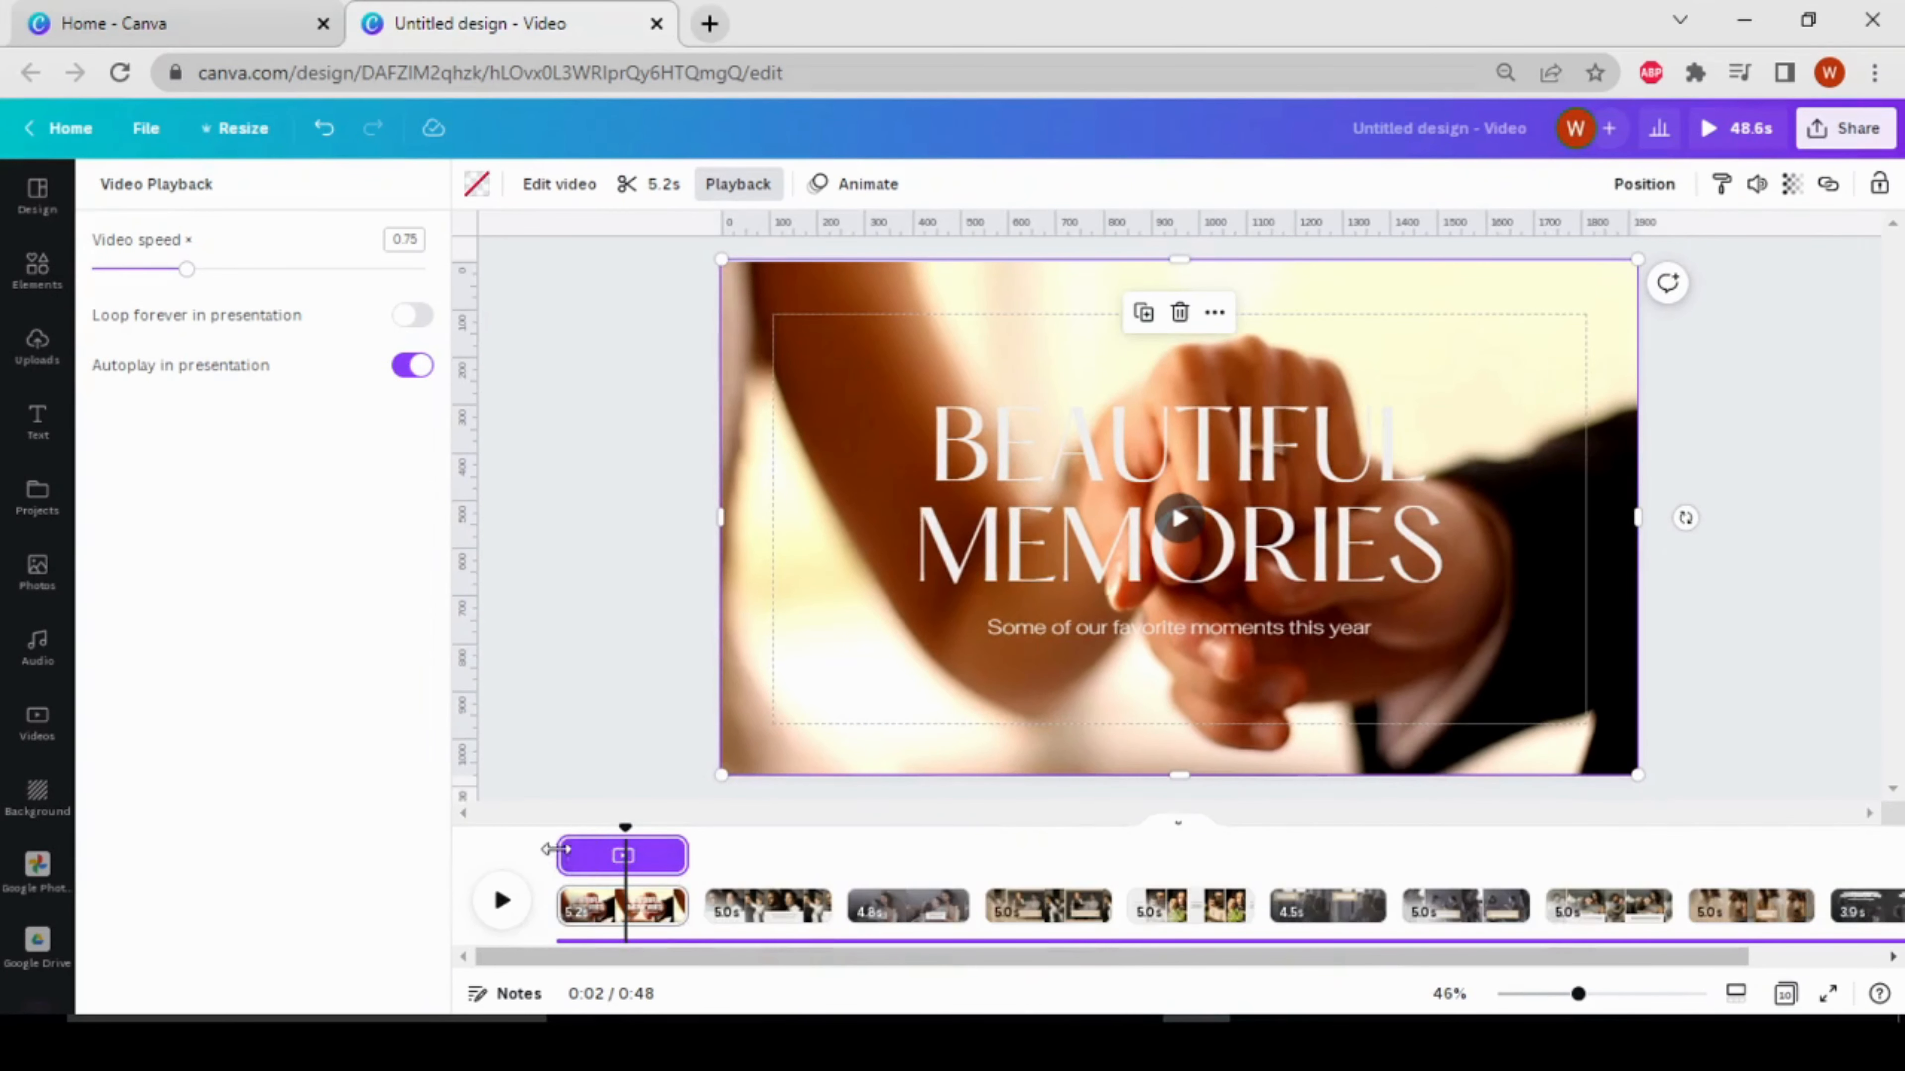
pyautogui.moveTo(564, 850); pyautogui.dragTo(618, 856)
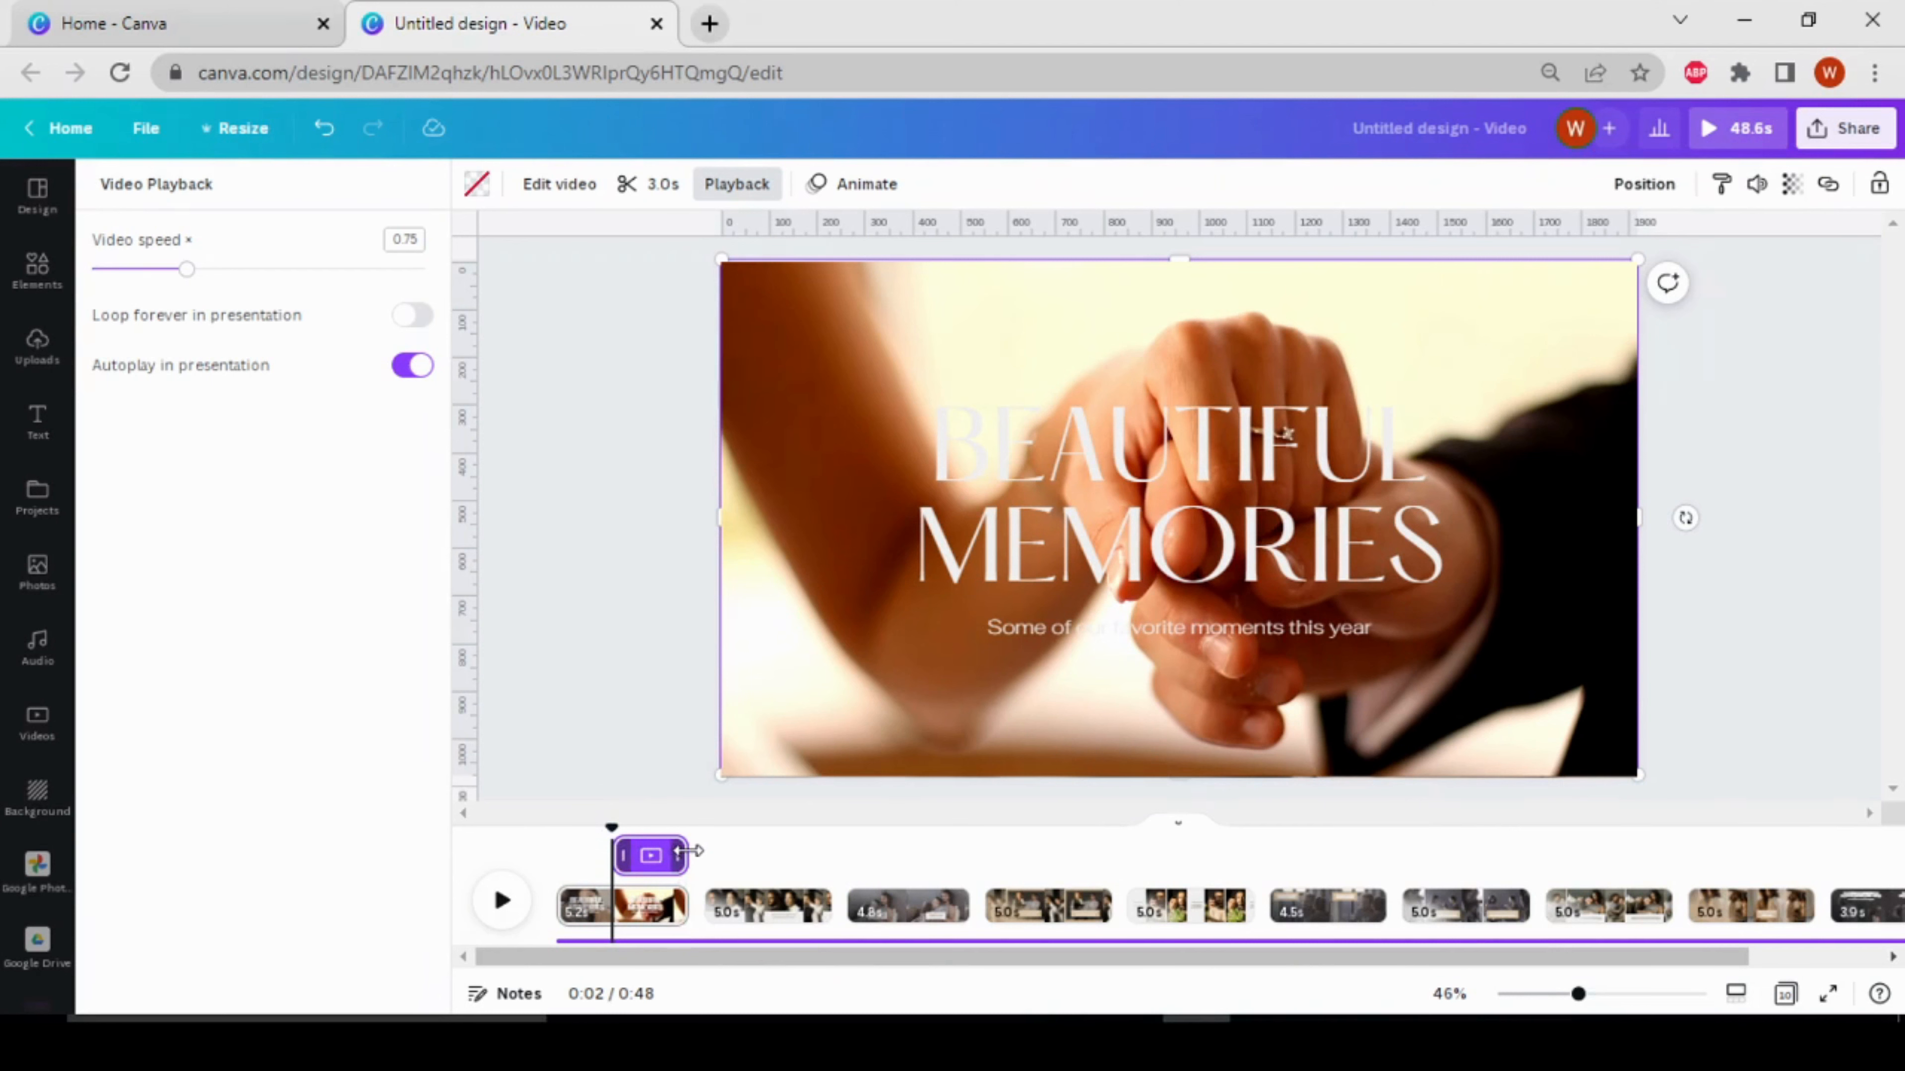
# Play the video from the beginning through the opening page to preview the clip's delayed entrance, stopping at the second page
pyautogui.moveTo(683, 851); pyautogui.dragTo(554, 827)
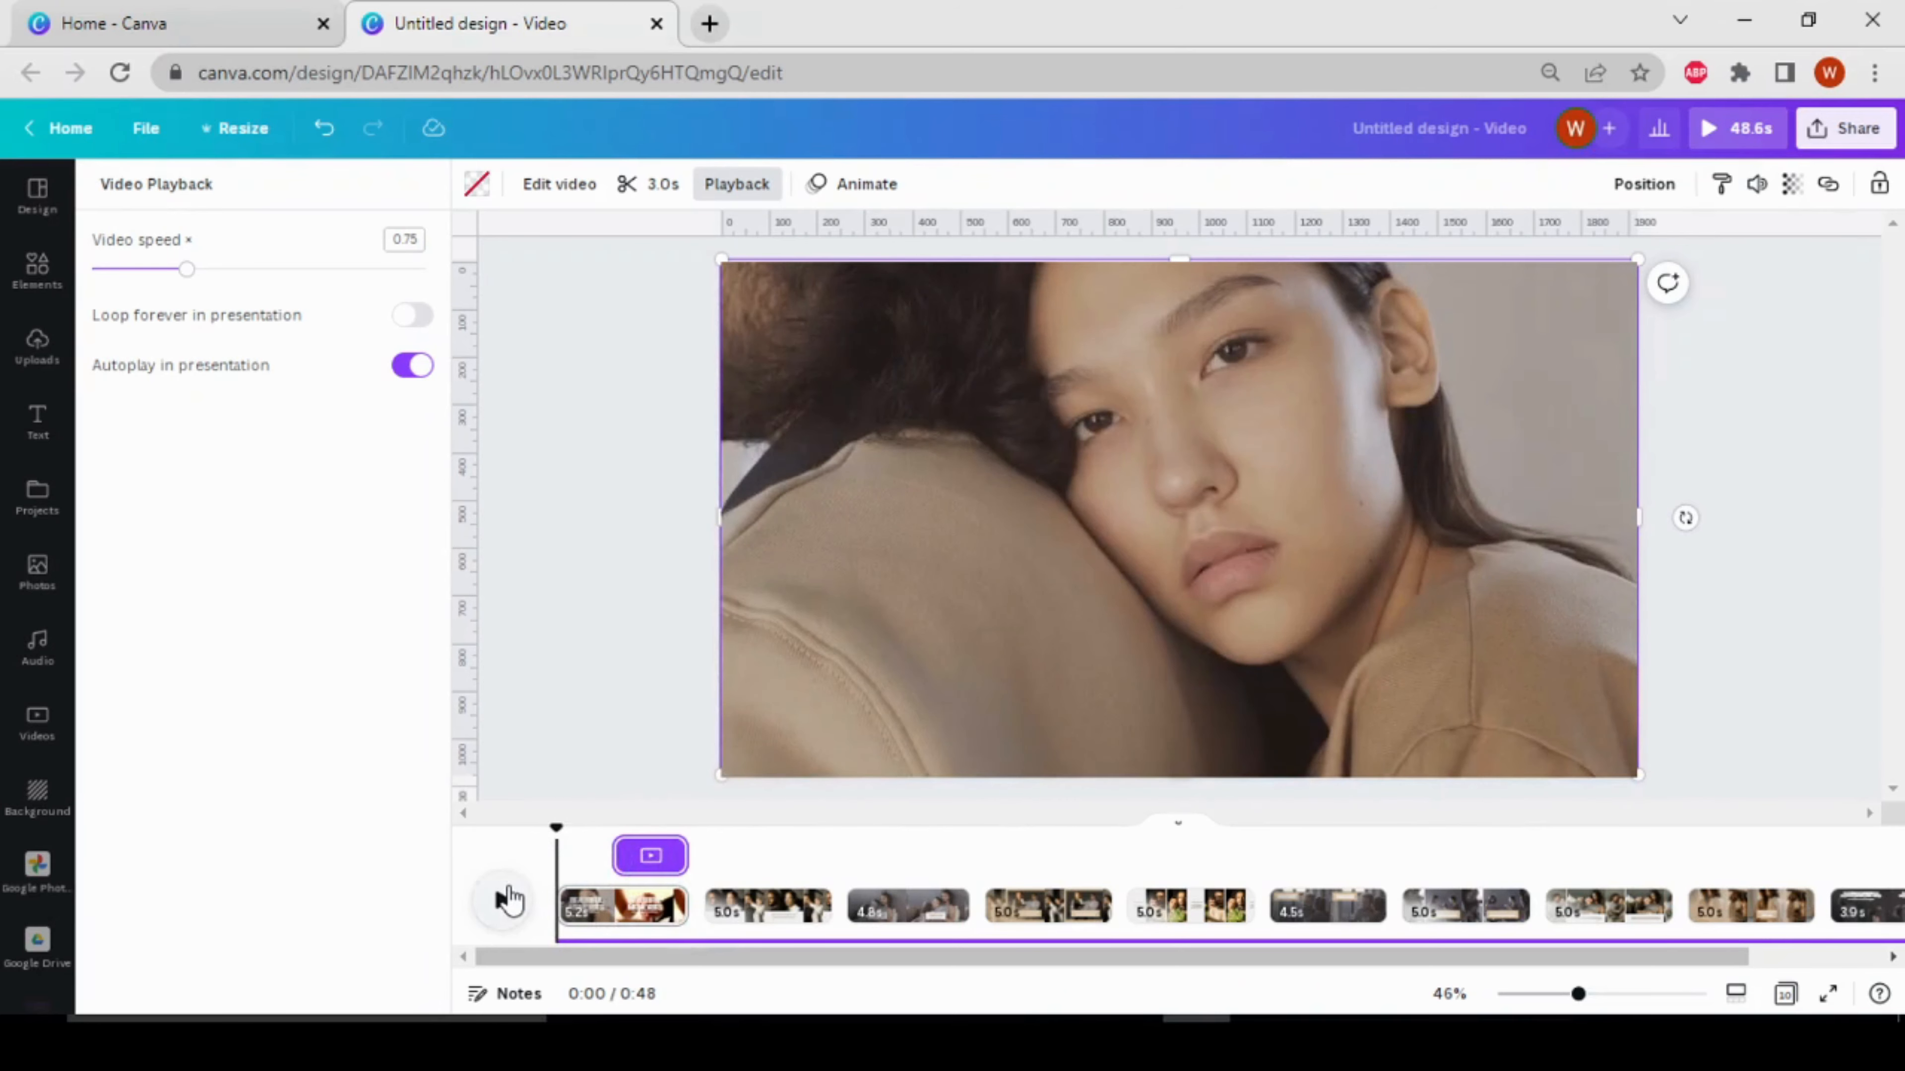
pyautogui.click(509, 898)
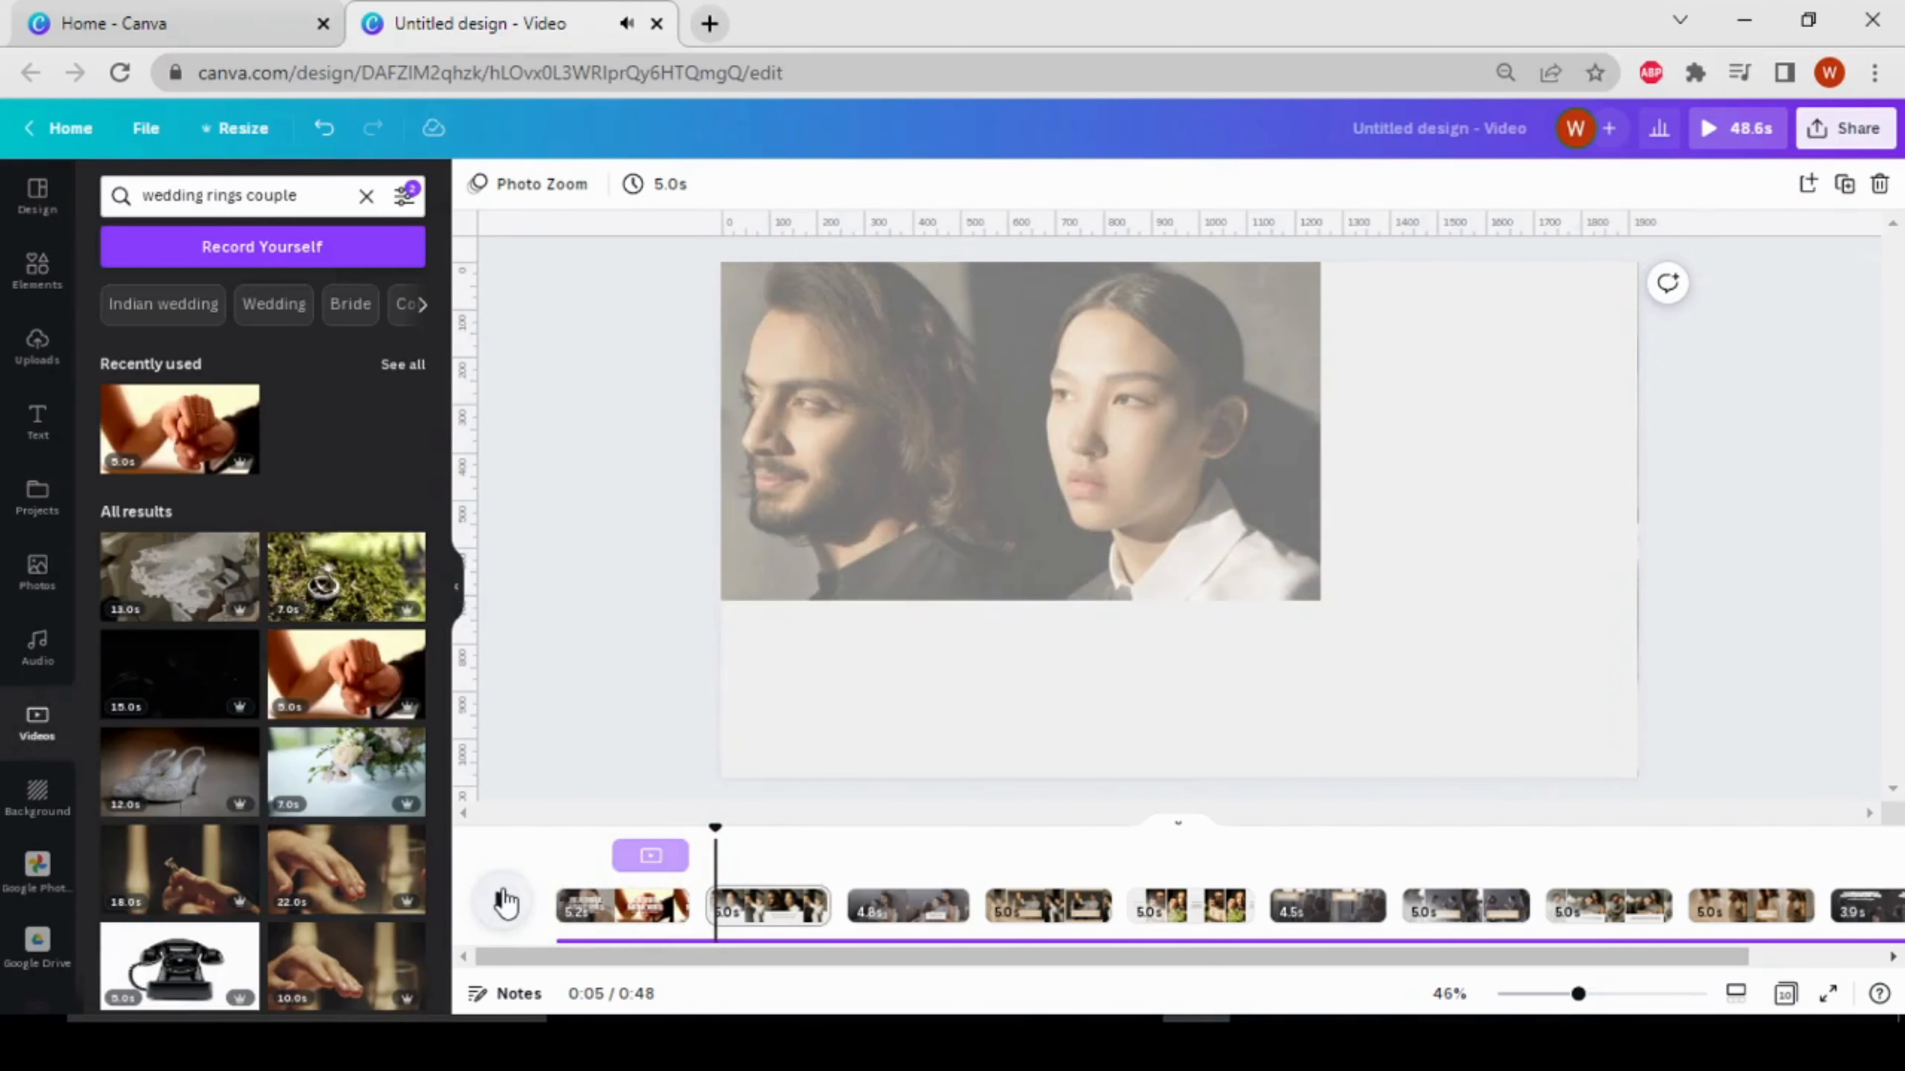
pyautogui.click(495, 903)
# Review the design's download options, including file type, quality and page selection, and close them without downloading
pyautogui.click(1843, 139)
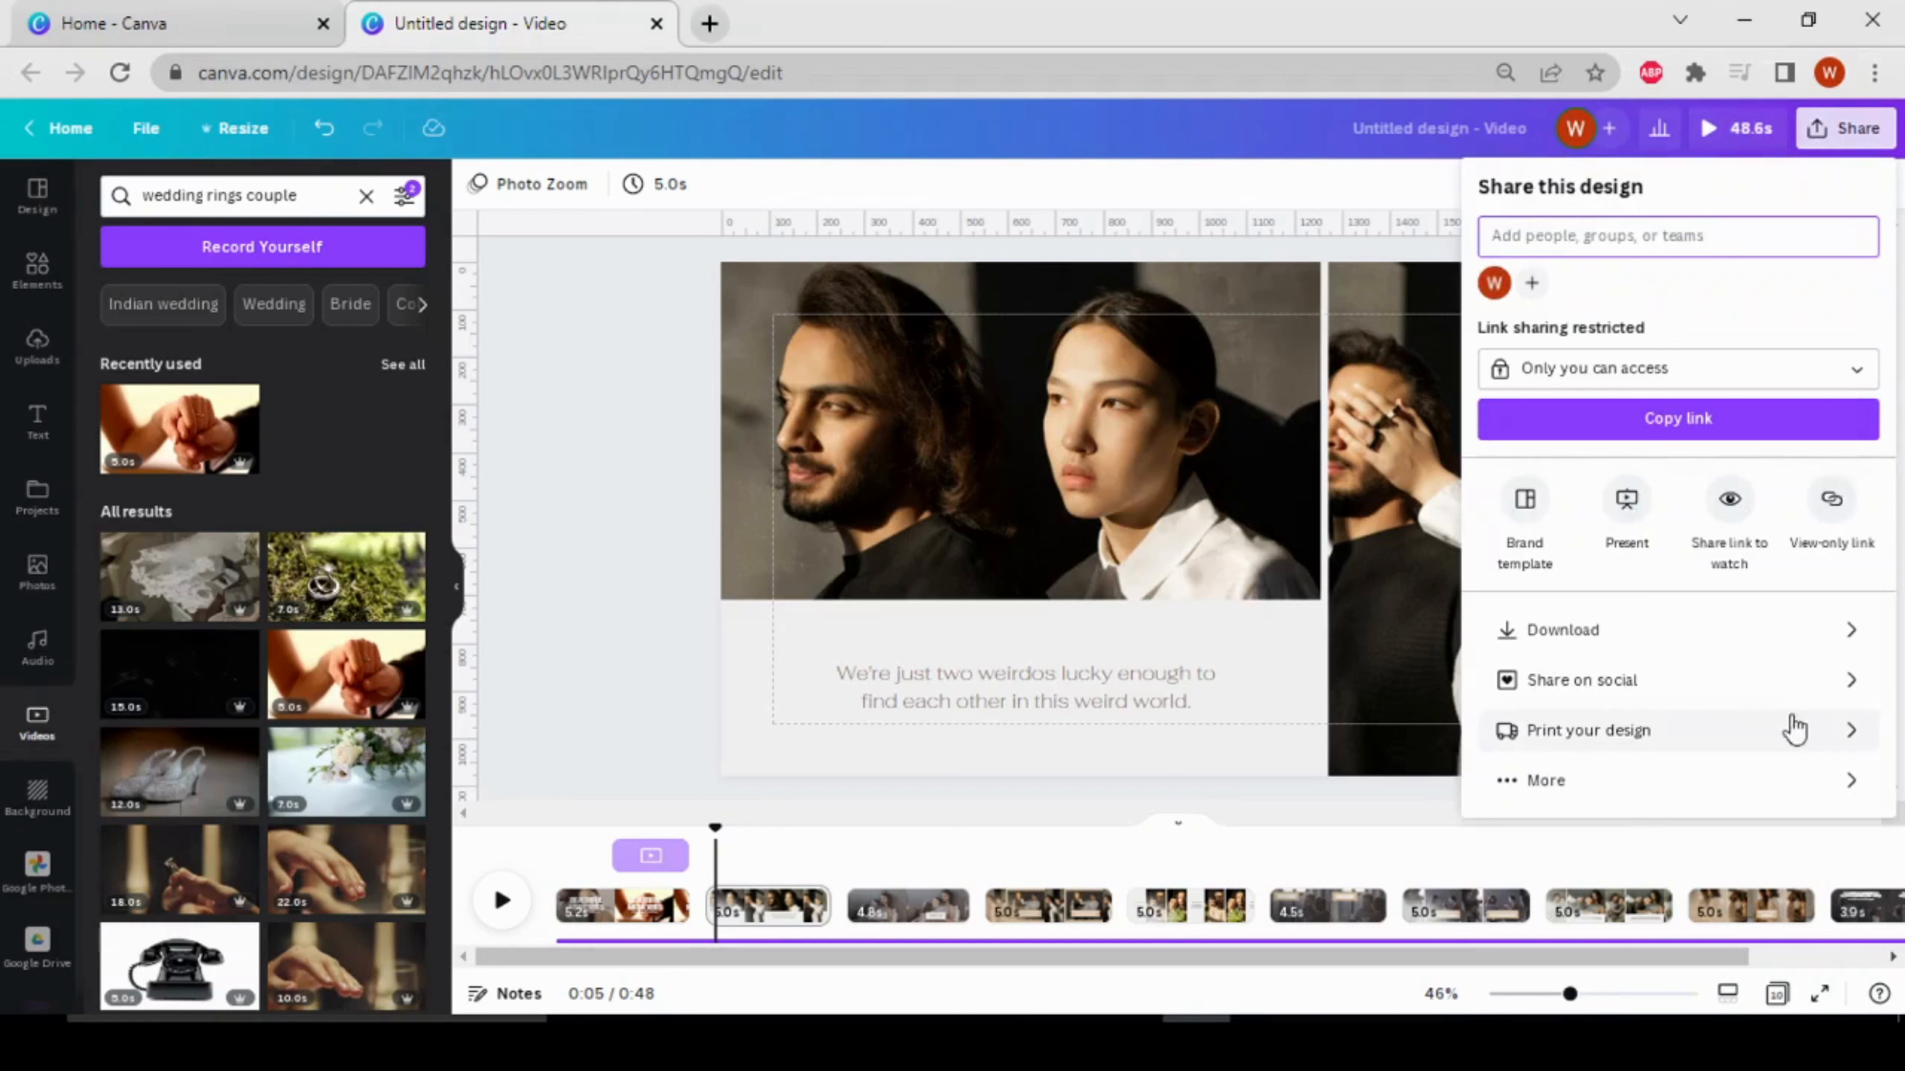
pyautogui.click(1534, 647)
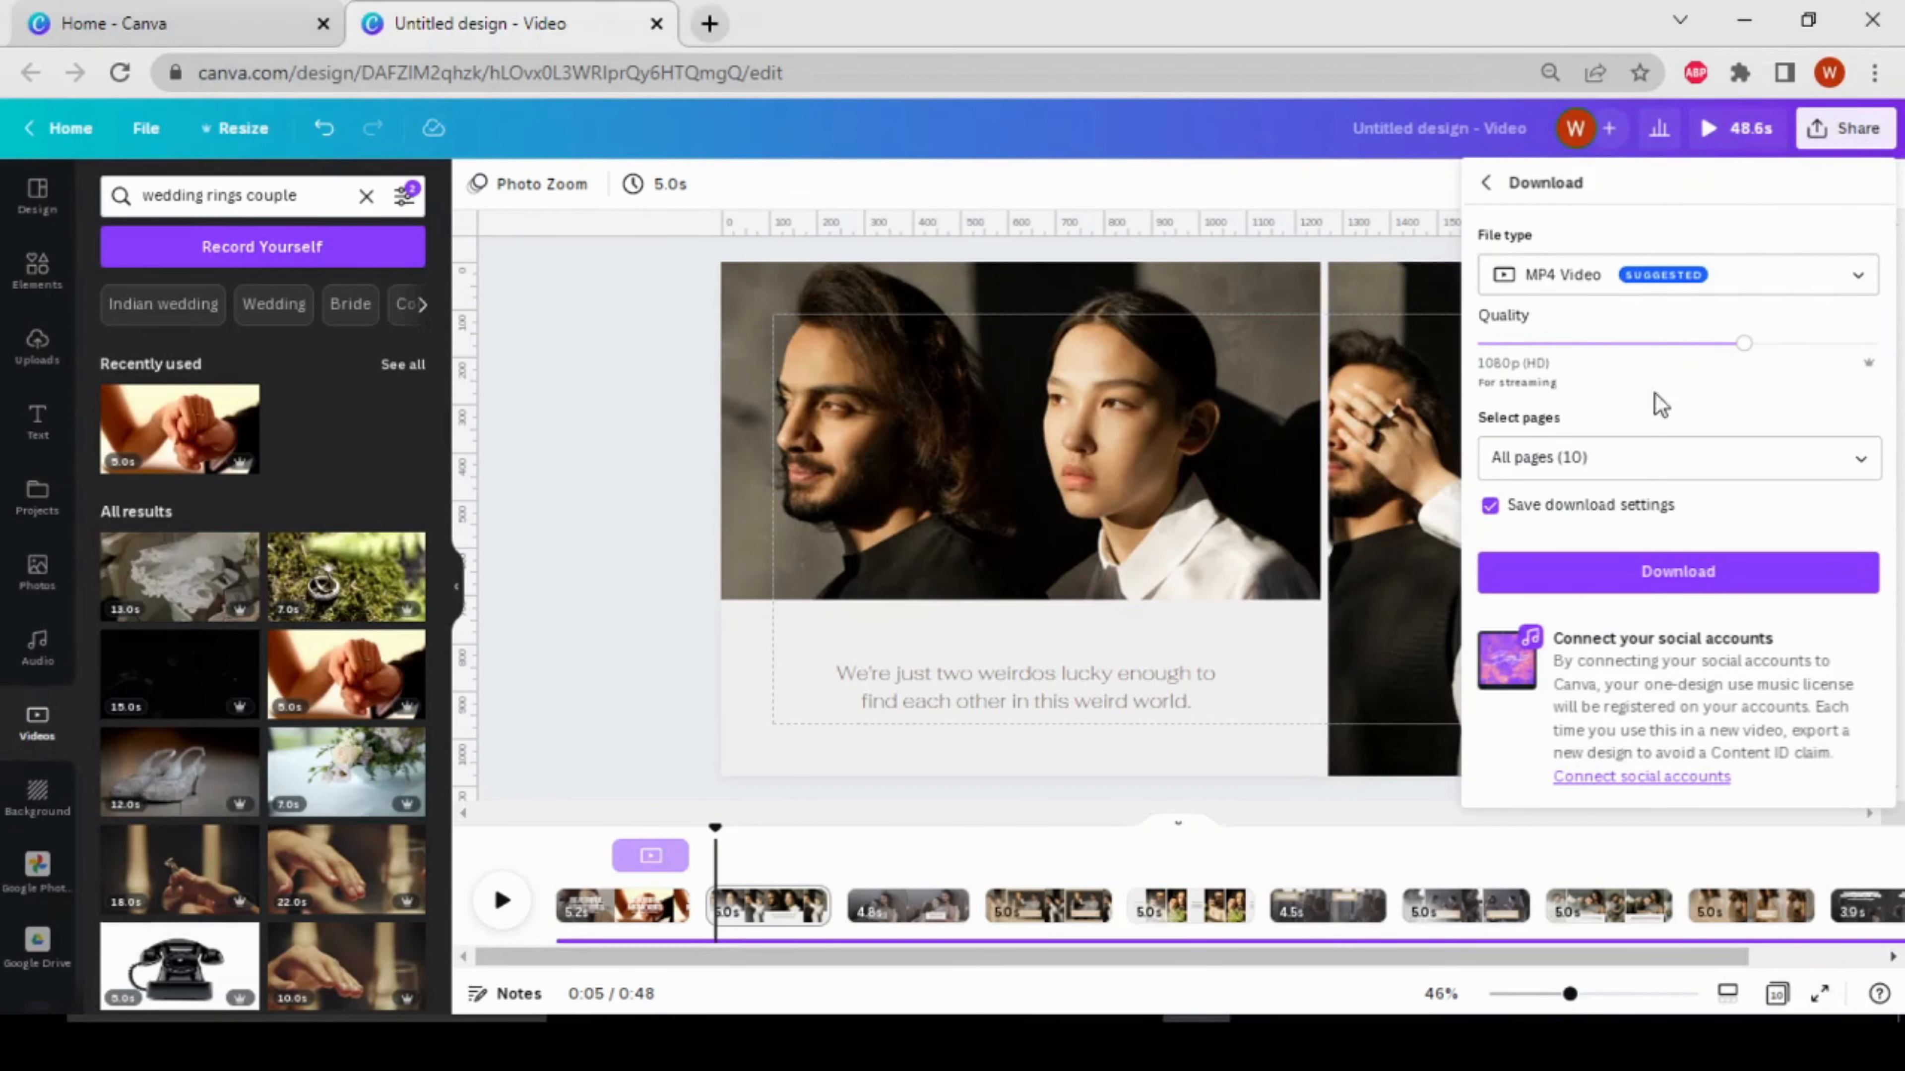
pyautogui.click(615, 529)
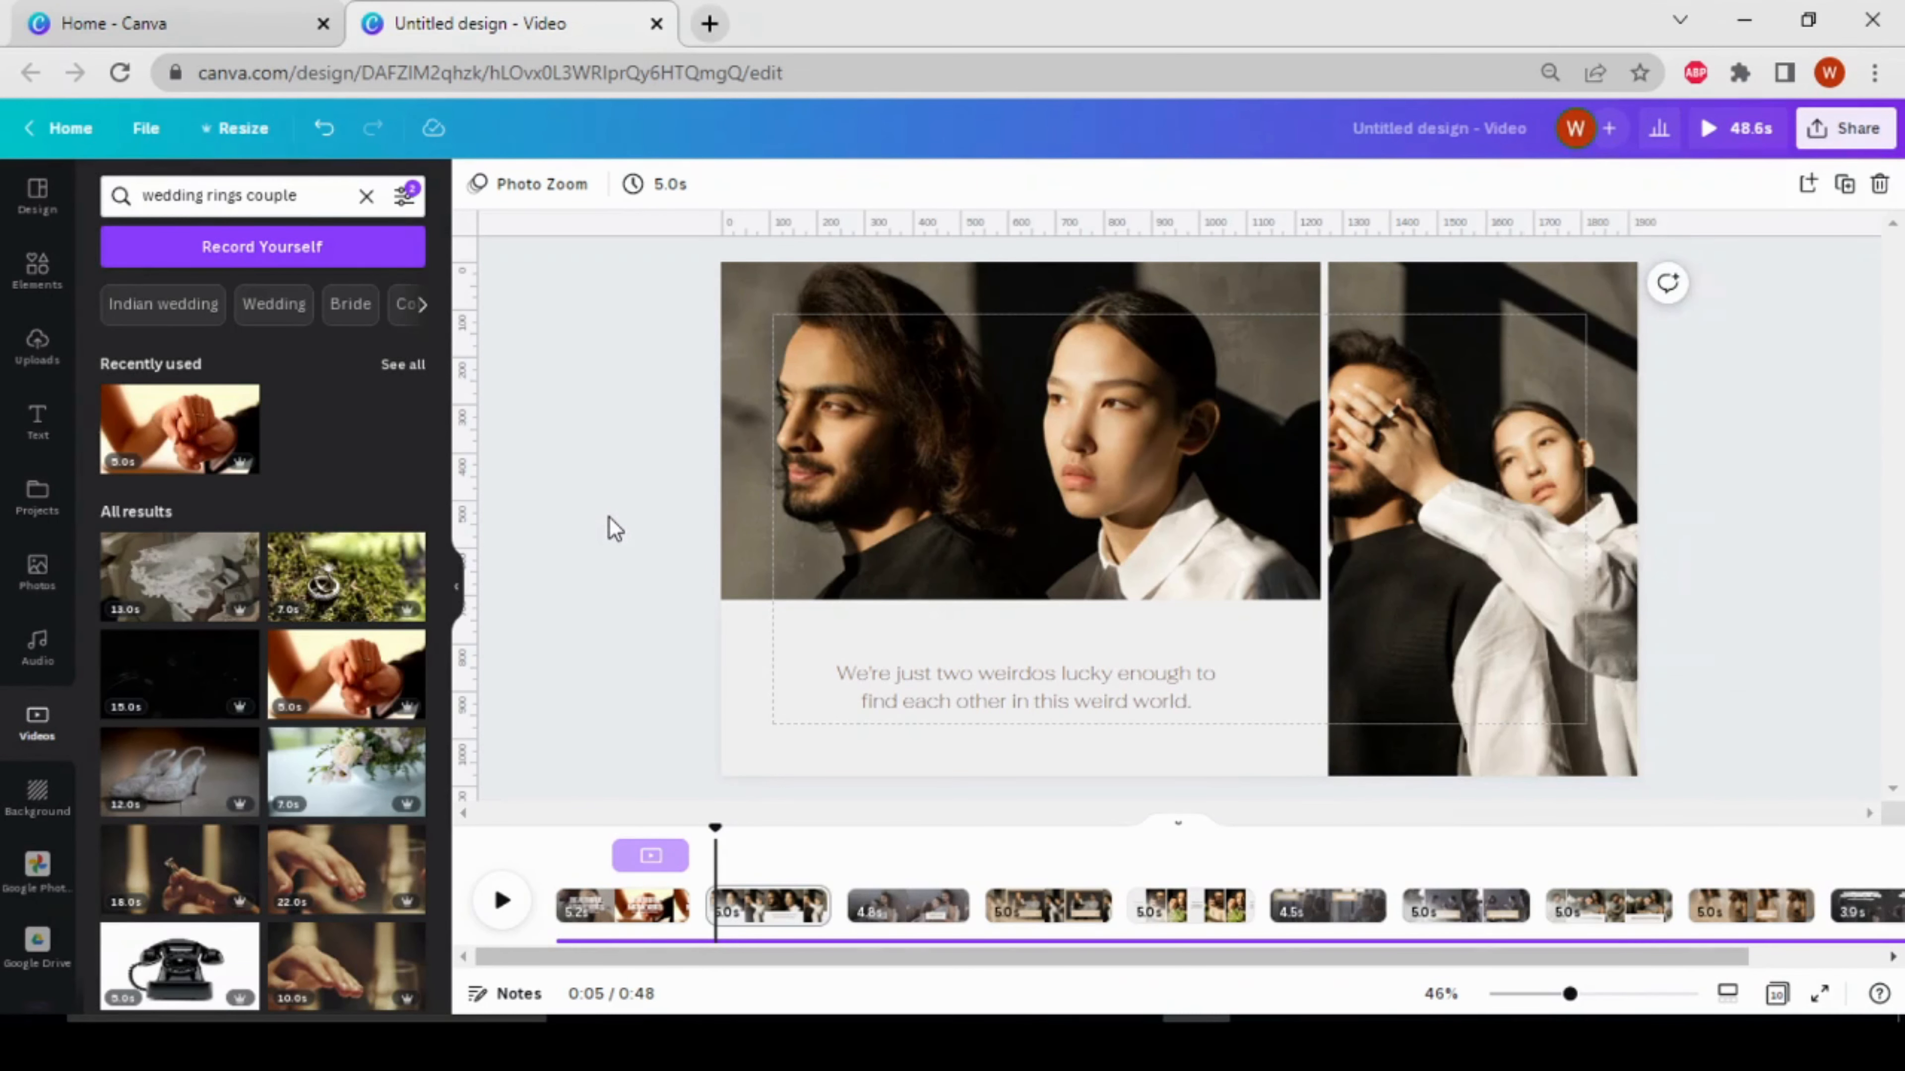